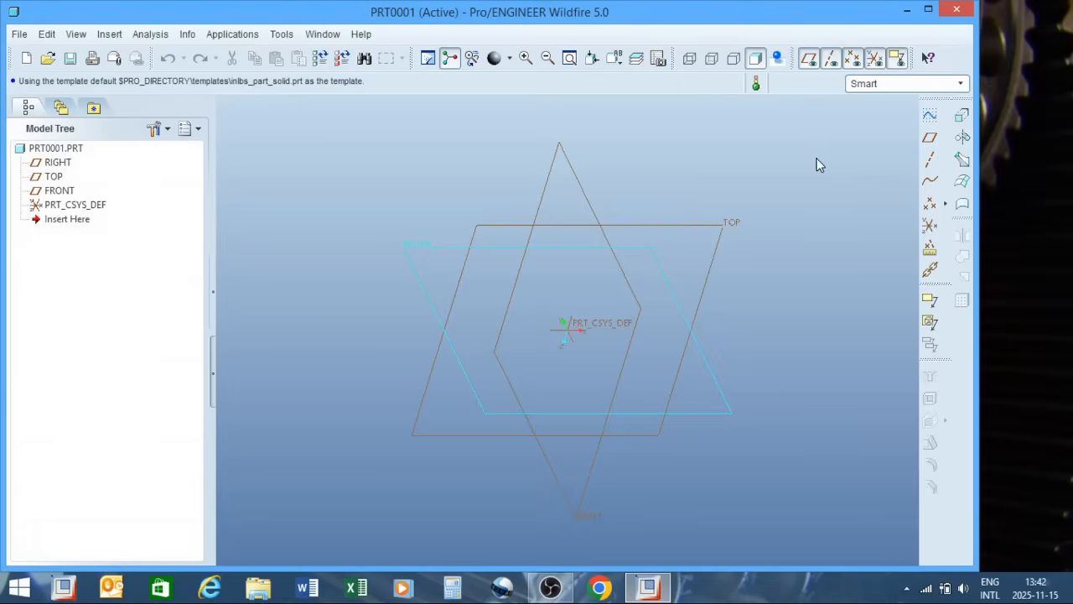
# Define a datum axis normal to the TOP plane, with RIGHT and FRONT as its offset references.
pyautogui.click(931, 161)
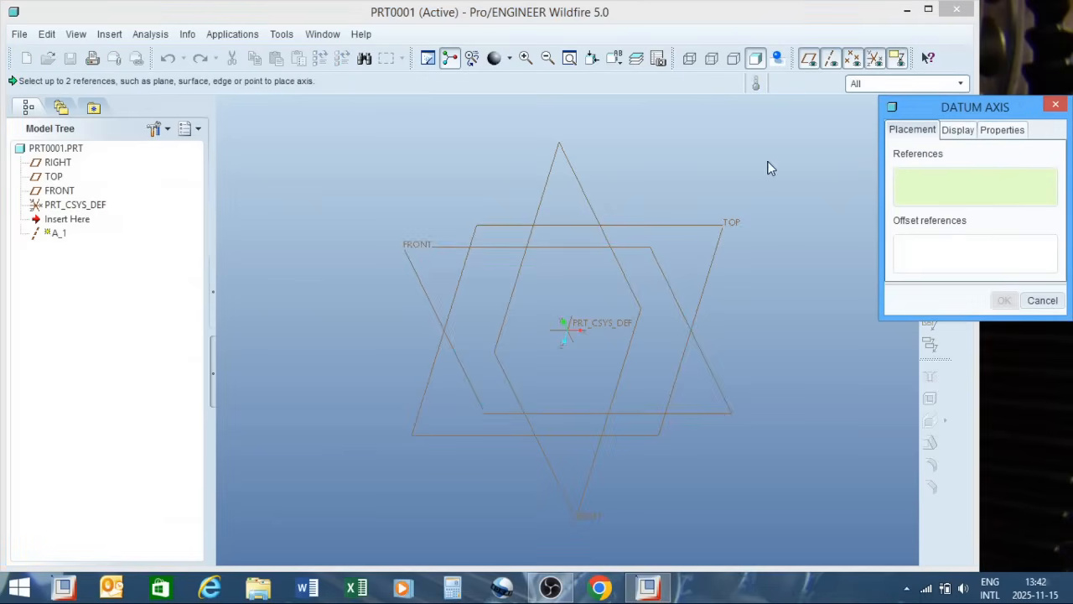
pyautogui.click(718, 252)
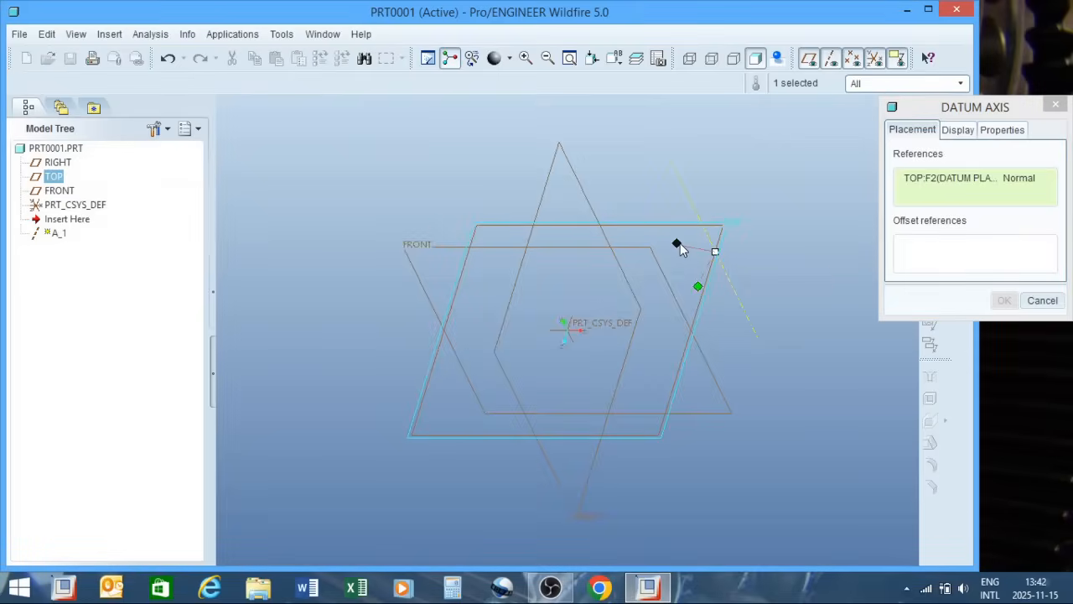
pyautogui.moveTo(675, 242); pyautogui.dragTo(586, 193)
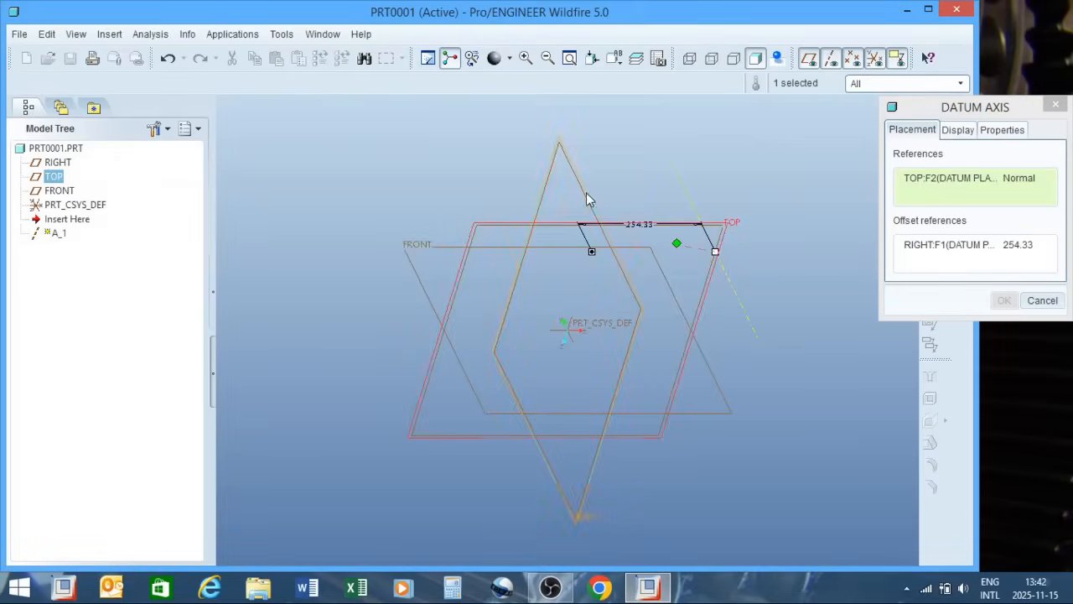
pyautogui.moveTo(677, 244); pyautogui.dragTo(676, 302)
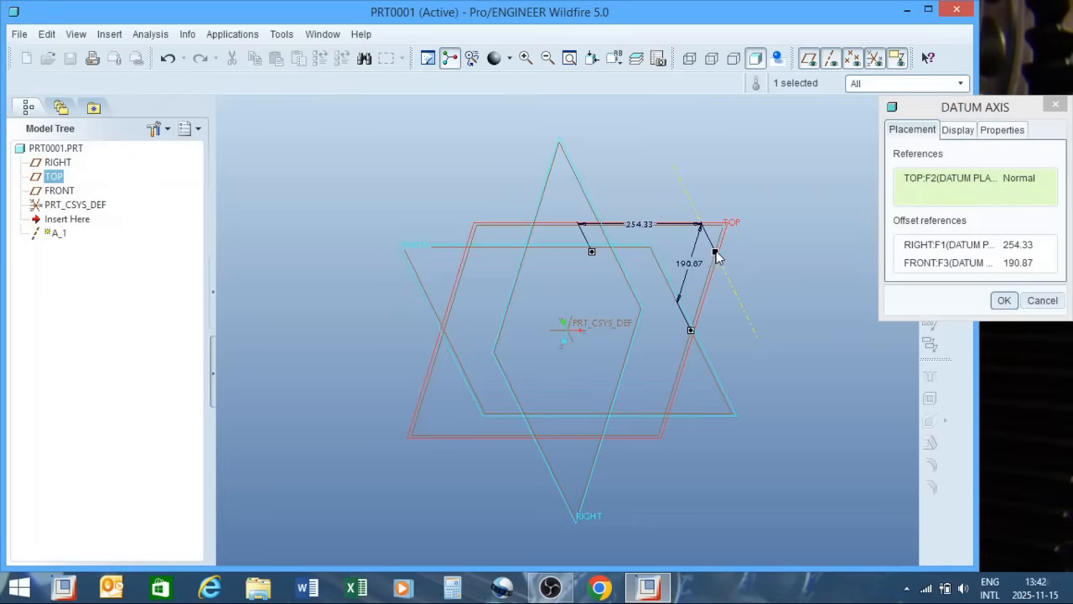
# Set the axis offsets from the FRONT and RIGHT planes to 0 and create the axis.
pyautogui.doubleClick(692, 269)
pyautogui.write('0')
pyautogui.press('Return')
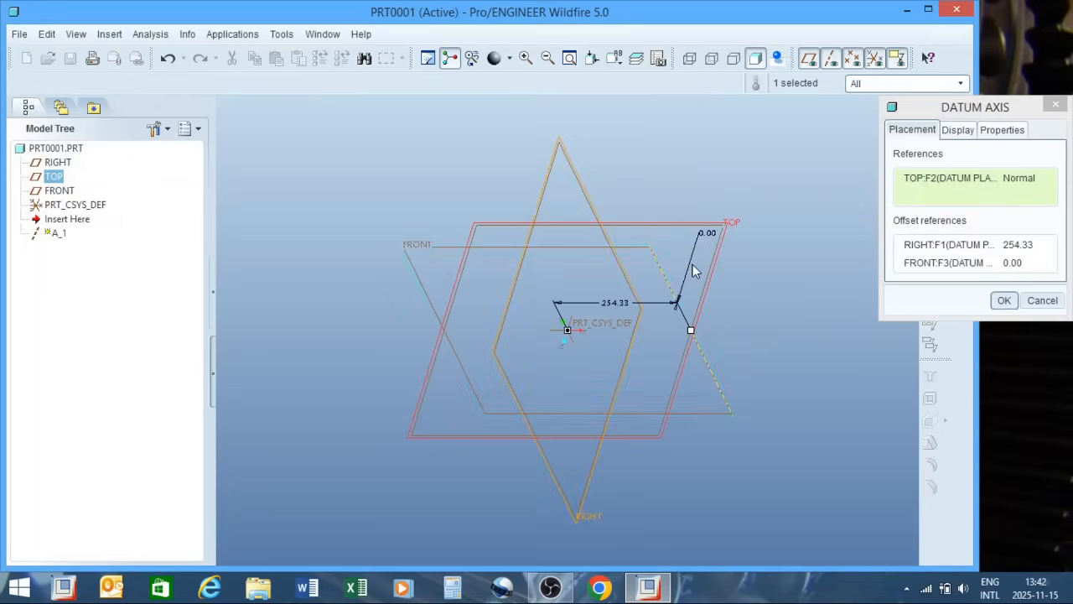
pyautogui.doubleClick(610, 304)
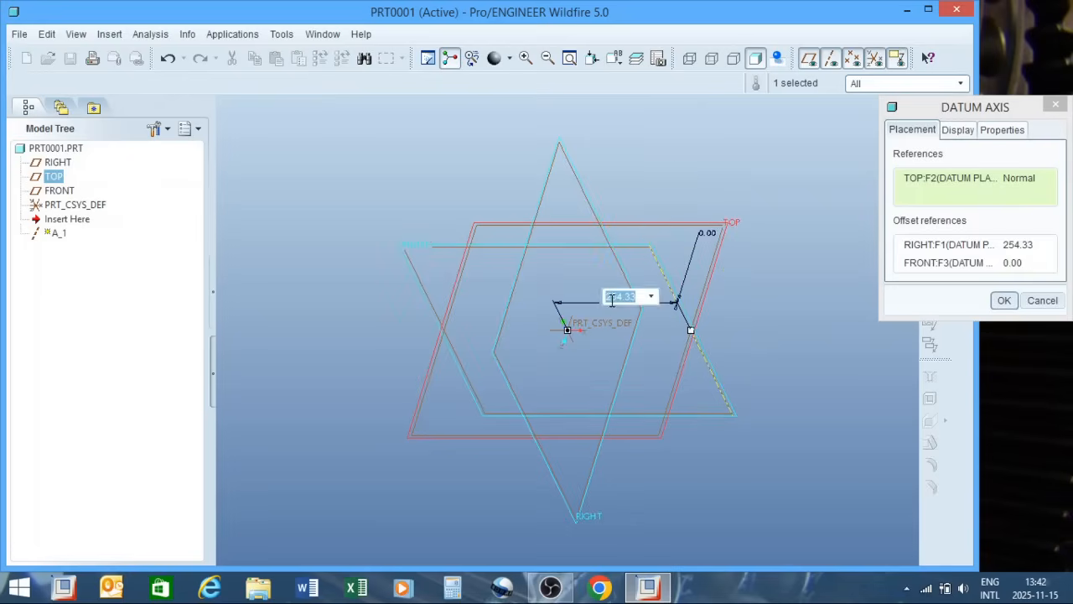
pyautogui.write('0')
pyautogui.press('Return')
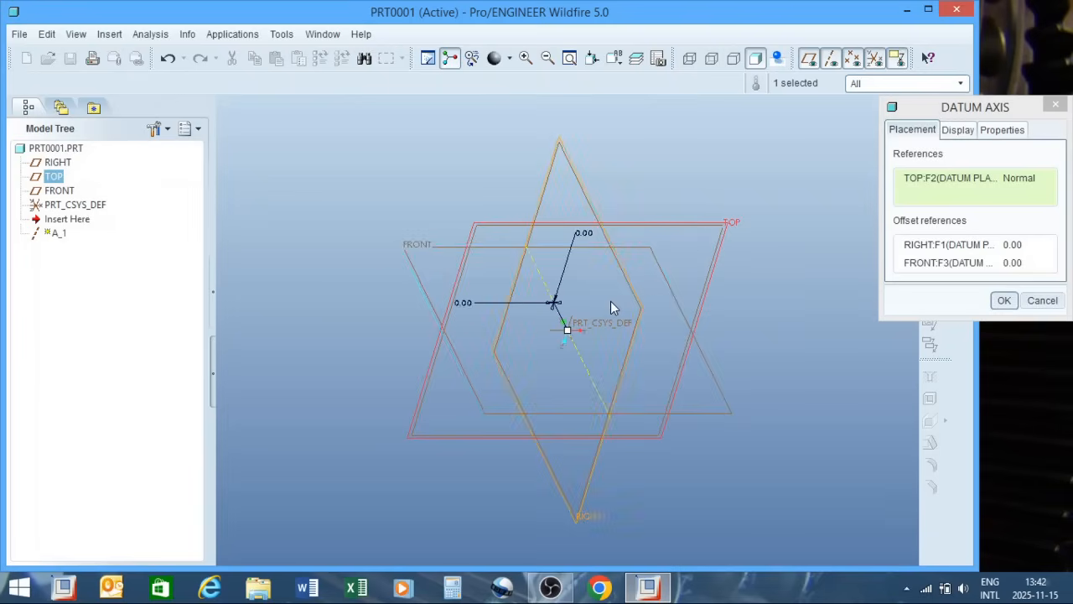
pyautogui.click(1002, 300)
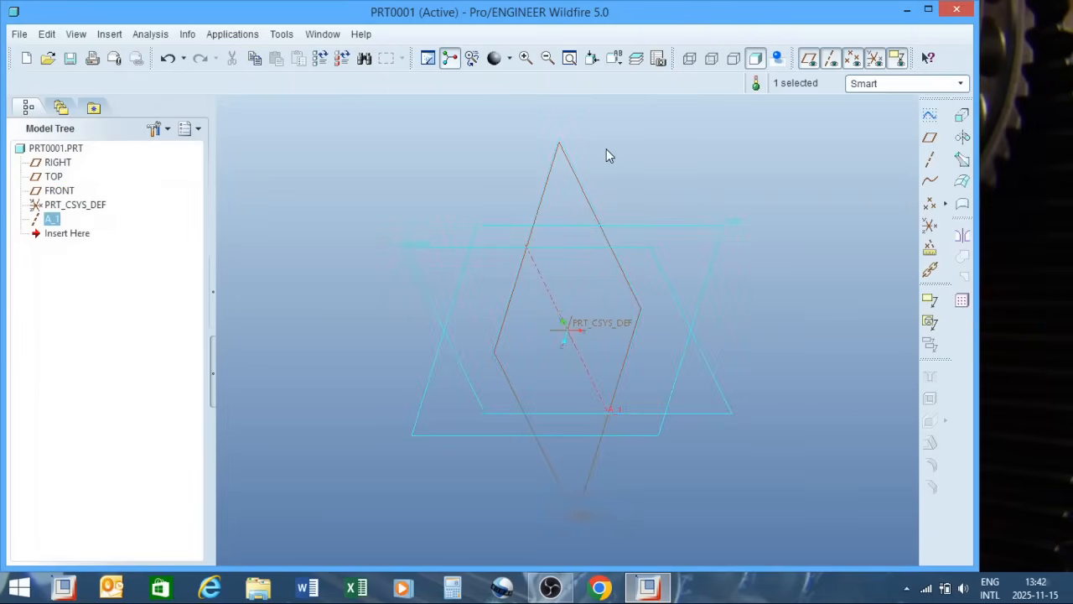
pyautogui.click(803, 283)
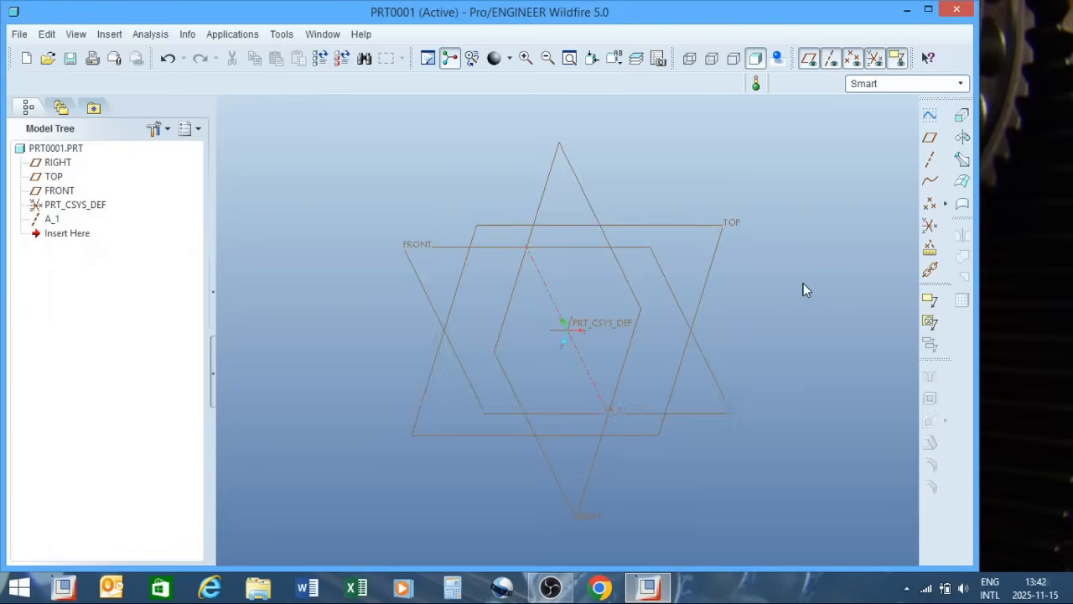
# Start a Revolve feature with an internal sketch on the FRONT plane, using RIGHT as the right-facing orientation reference.
pyautogui.click(962, 139)
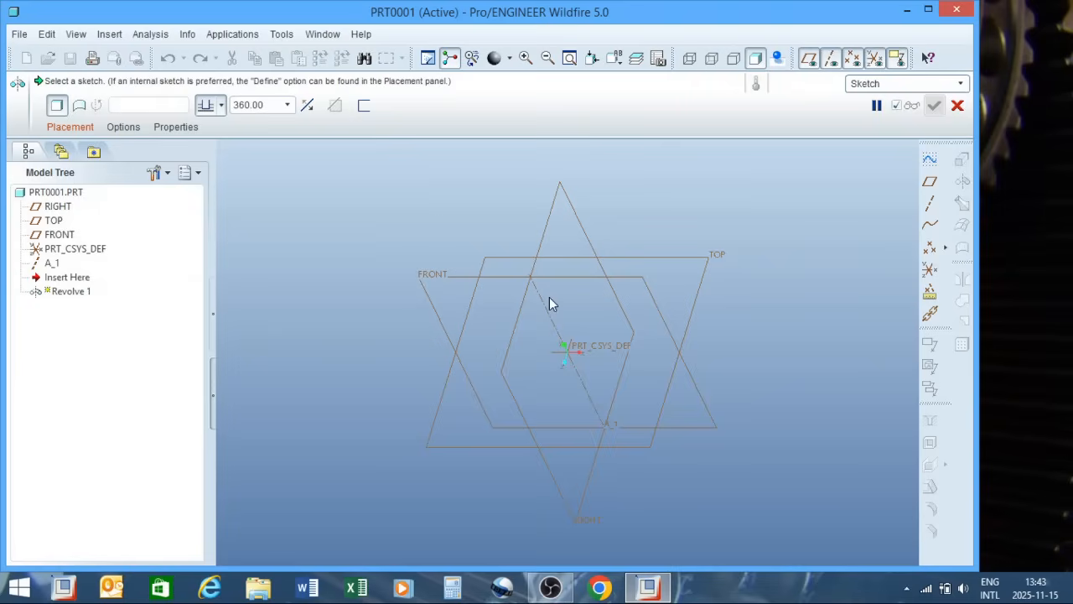
pyautogui.click(86, 129)
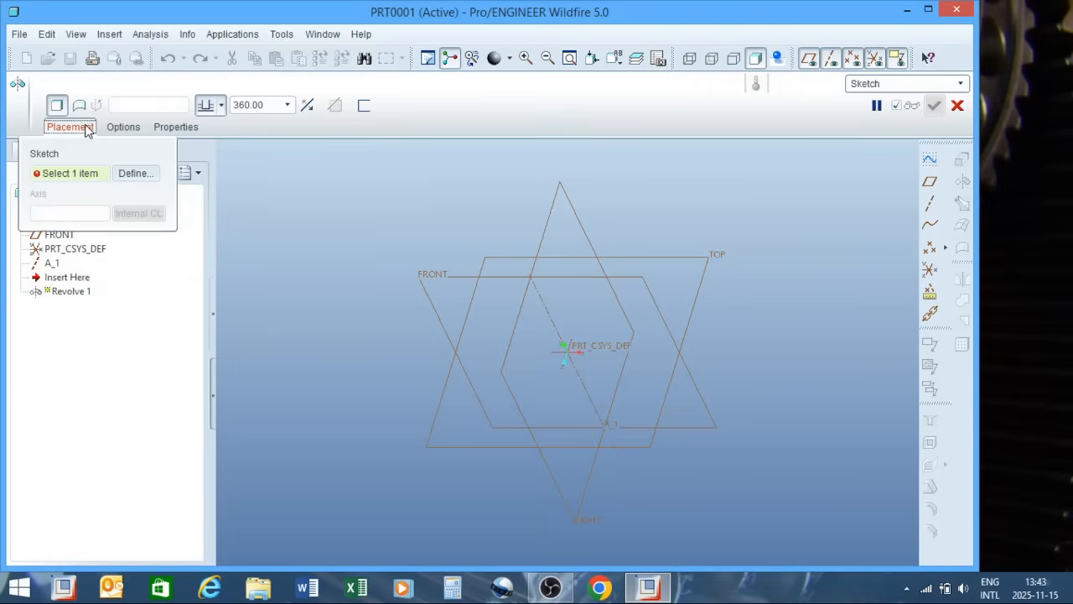
pyautogui.click(132, 173)
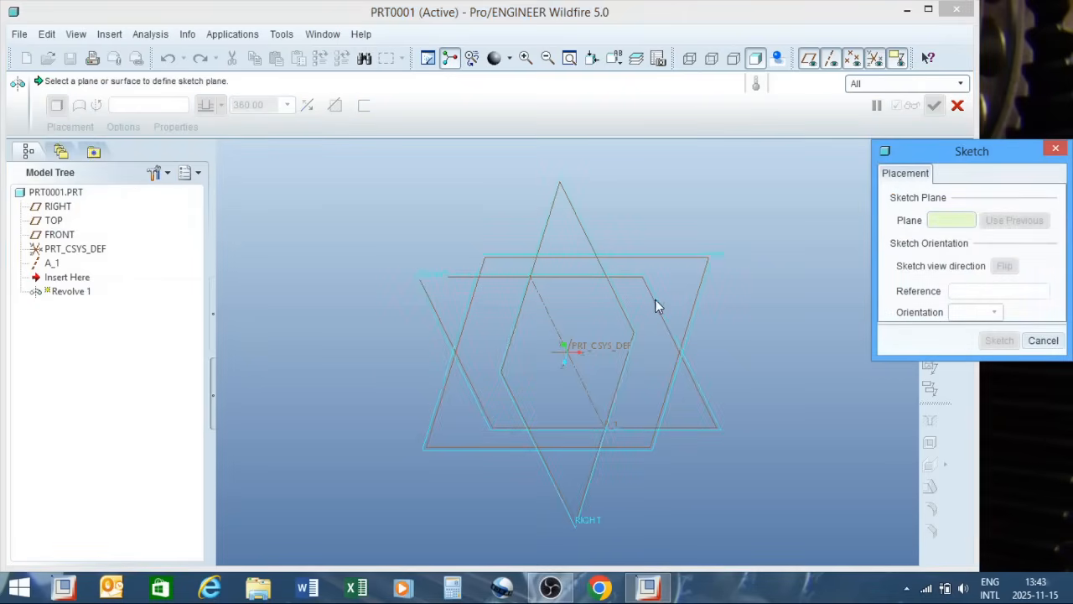
pyautogui.click(446, 274)
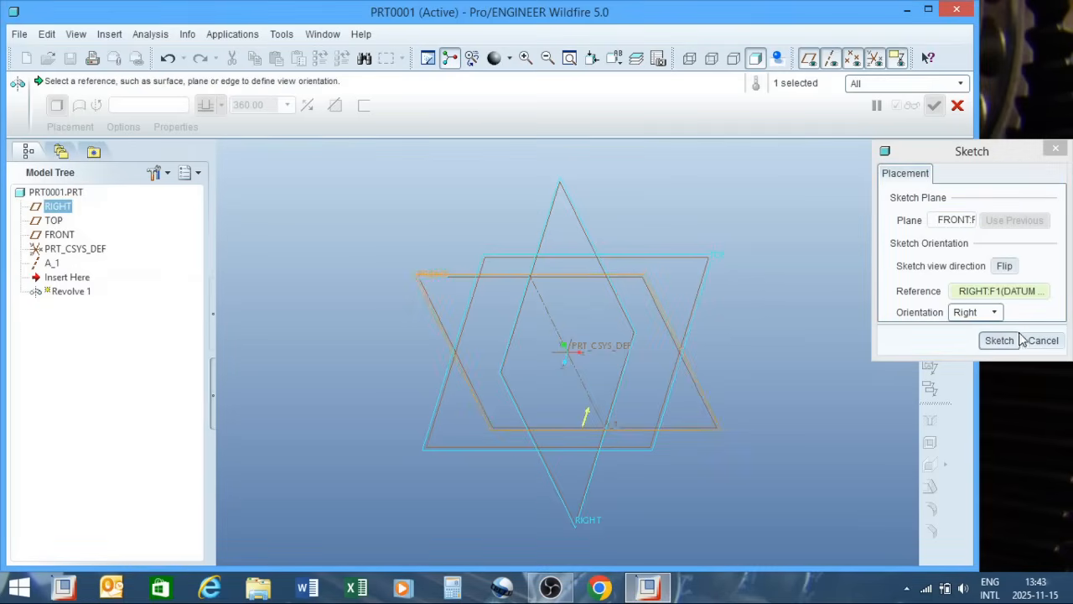
pyautogui.click(1003, 339)
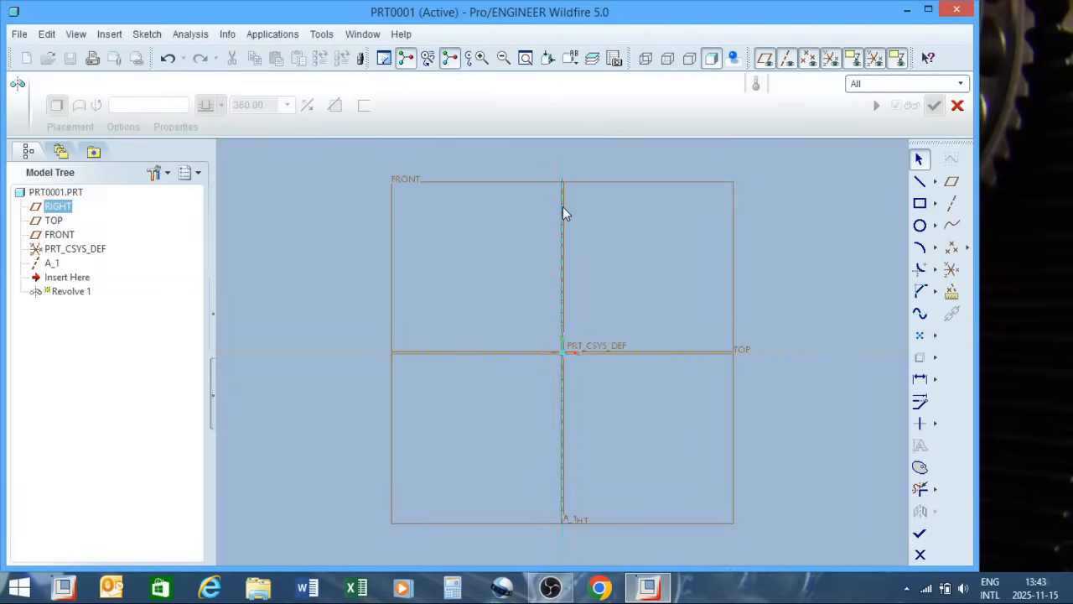
# Add datum axis A_1 to the sketch references.
pyautogui.click(52, 265)
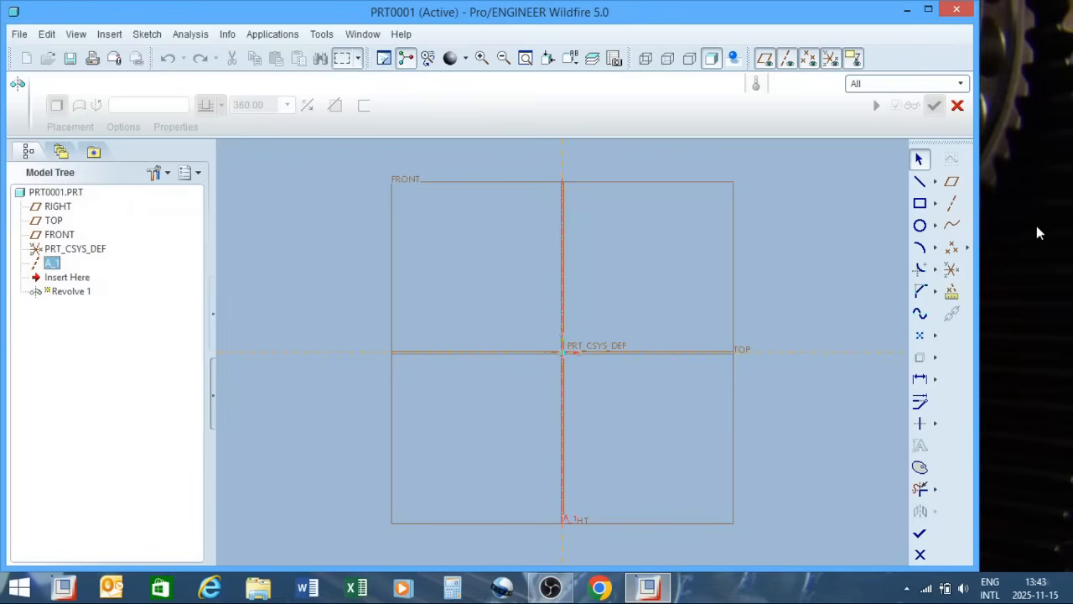
pyautogui.click(147, 34)
pyautogui.click(168, 69)
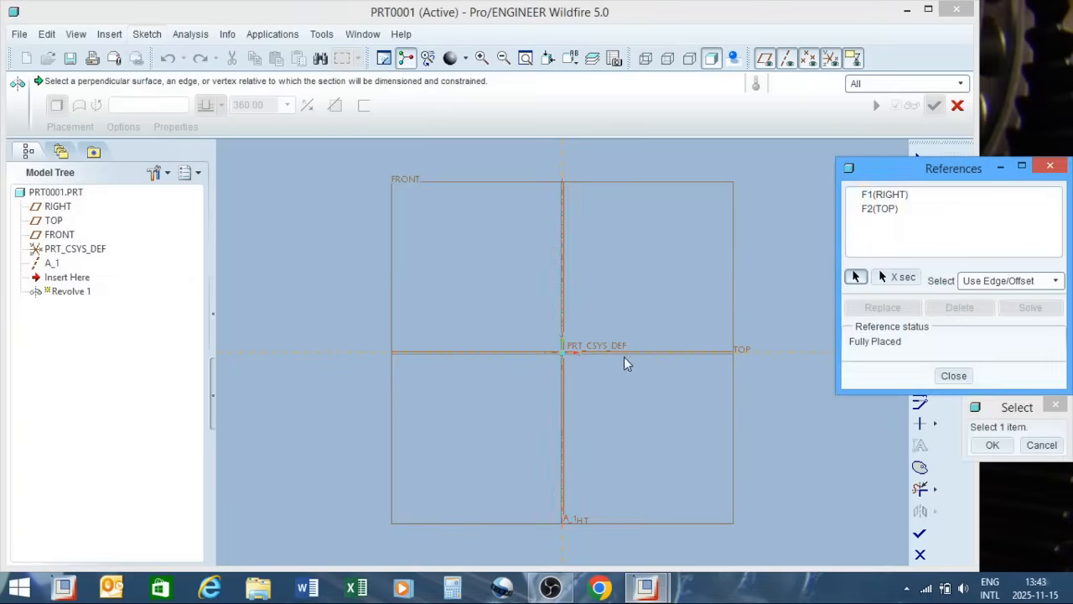
pyautogui.click(561, 312)
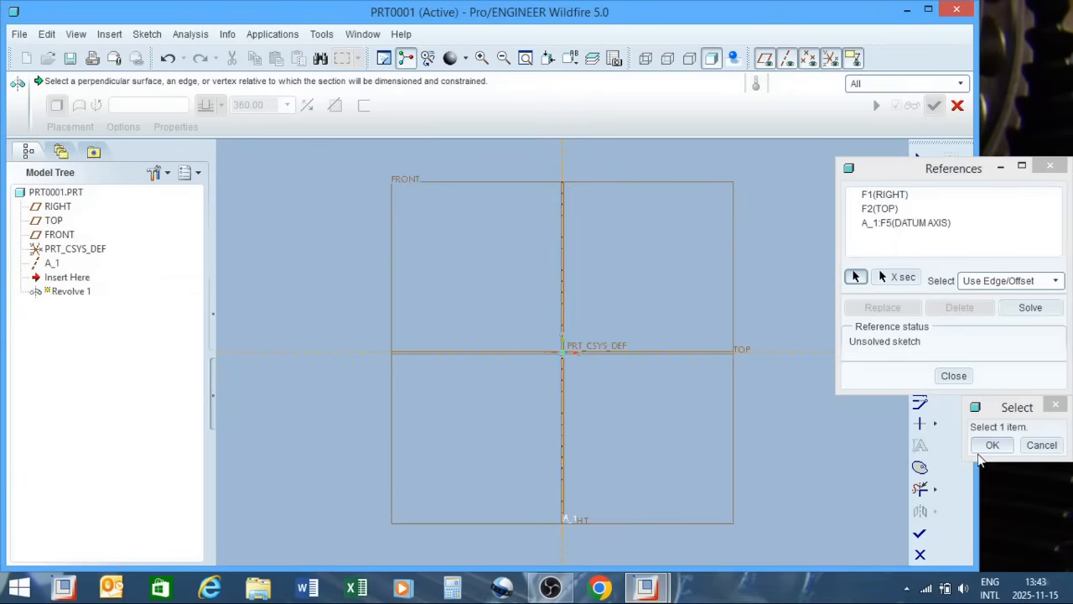
pyautogui.click(990, 444)
pyautogui.click(953, 375)
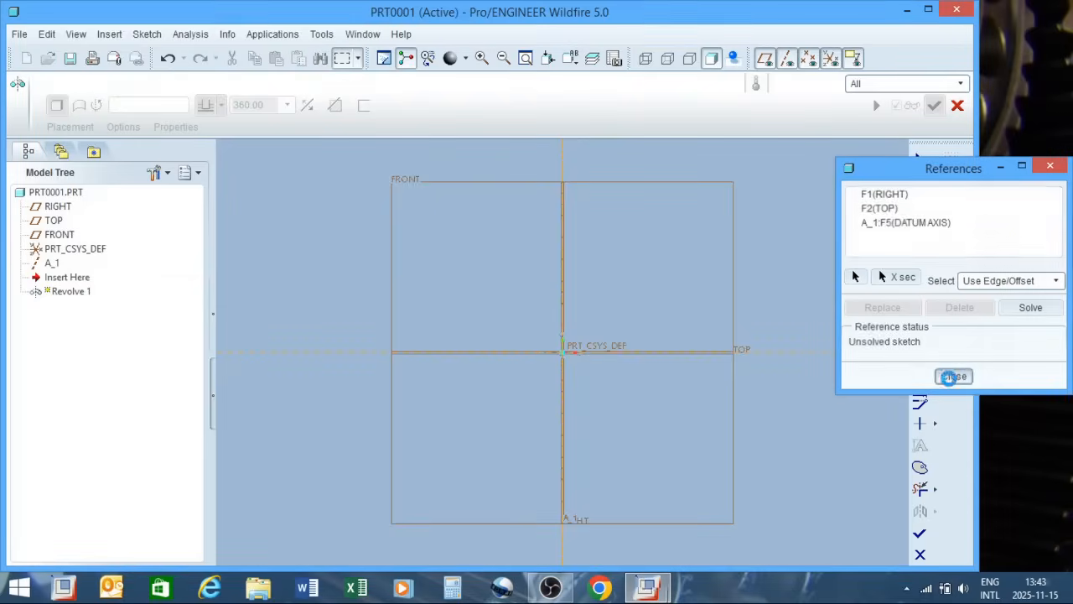
# Draw a horizontal centerline through the origin along the TOP plane.
pyautogui.click(935, 186)
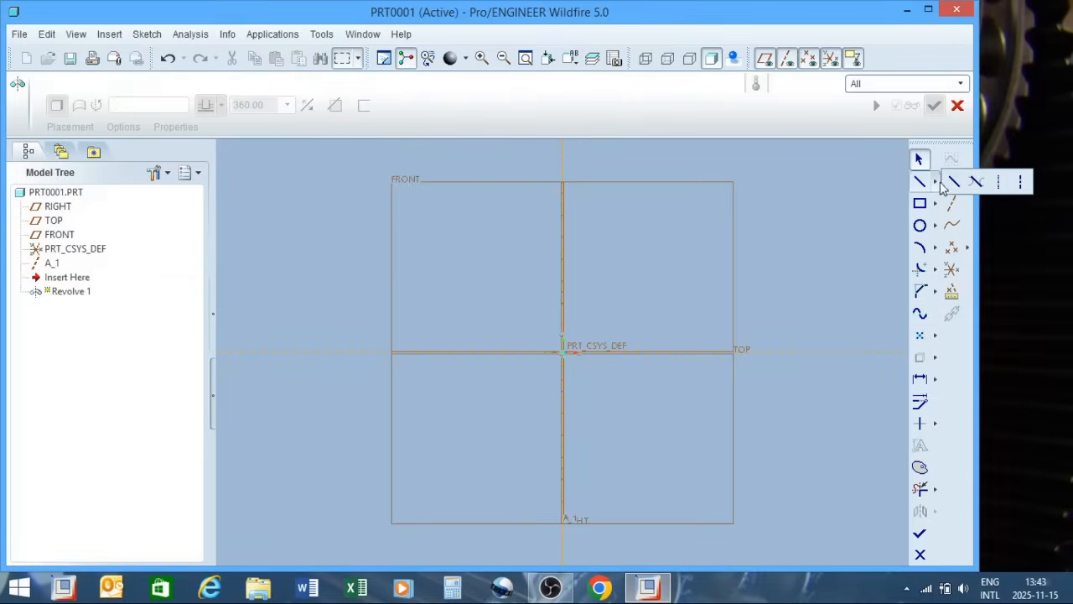
pyautogui.click(992, 180)
pyautogui.click(561, 352)
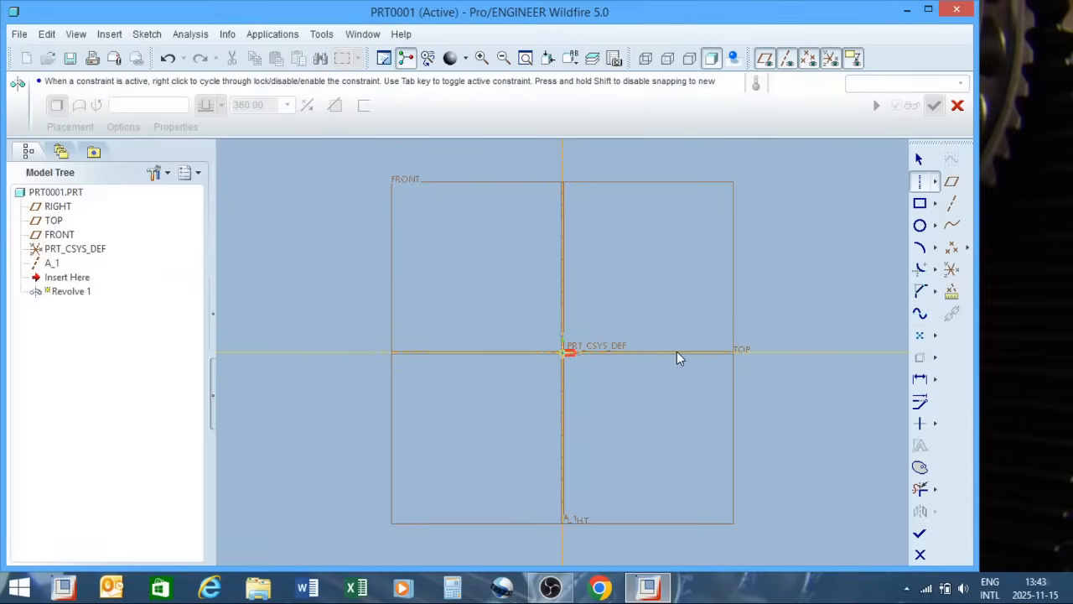
pyautogui.click(682, 352)
pyautogui.click(920, 159)
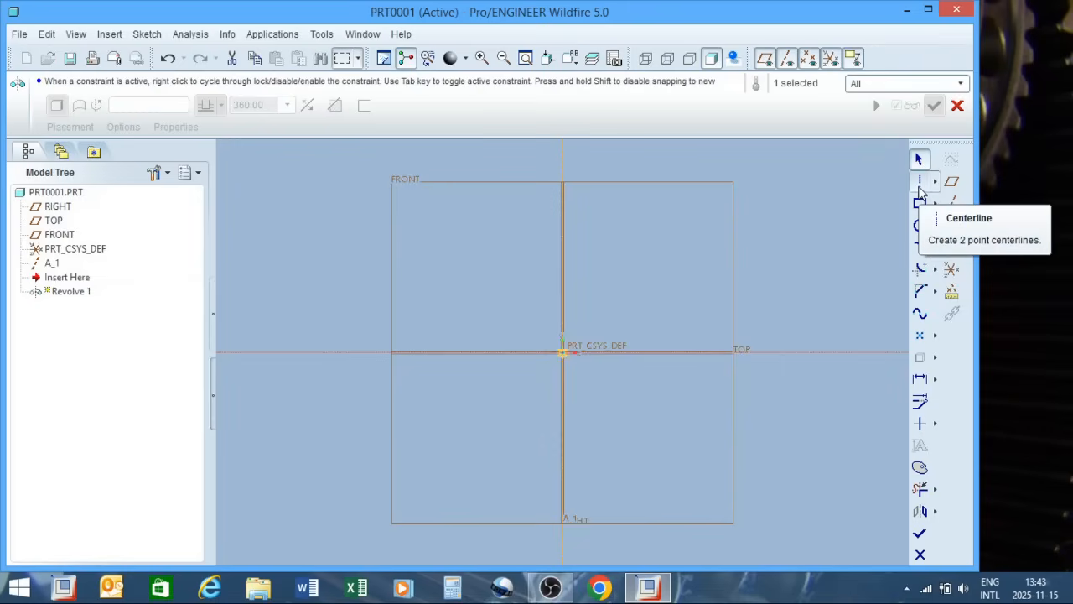
# Sketch the profile's upper half about 207 wide: a horizontal line from the axis, a short vertical edge and a diagonal in to the centerline.
pyautogui.click(935, 182)
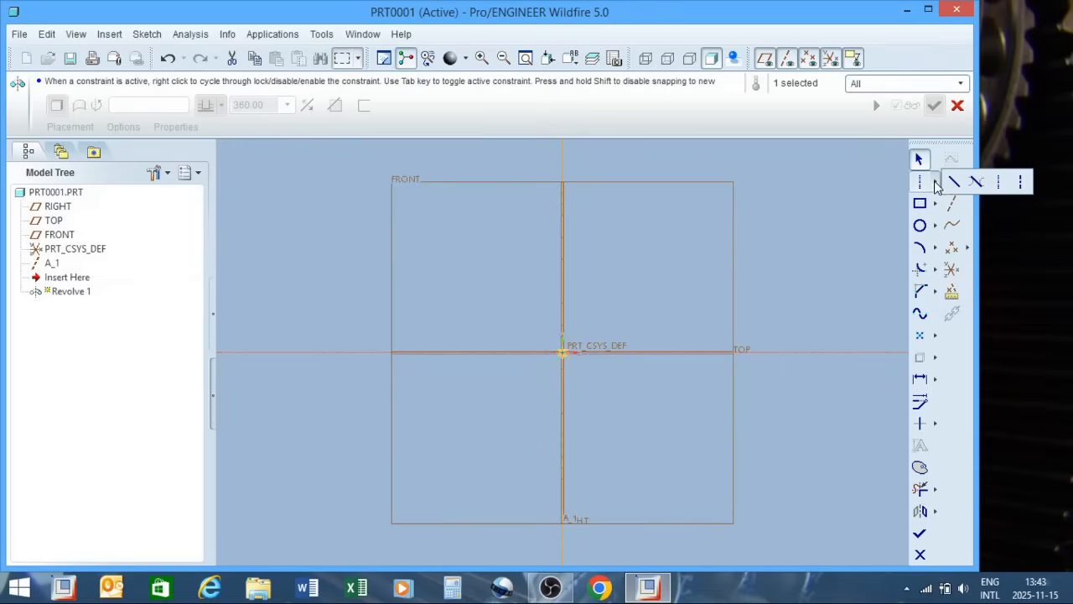
pyautogui.click(950, 180)
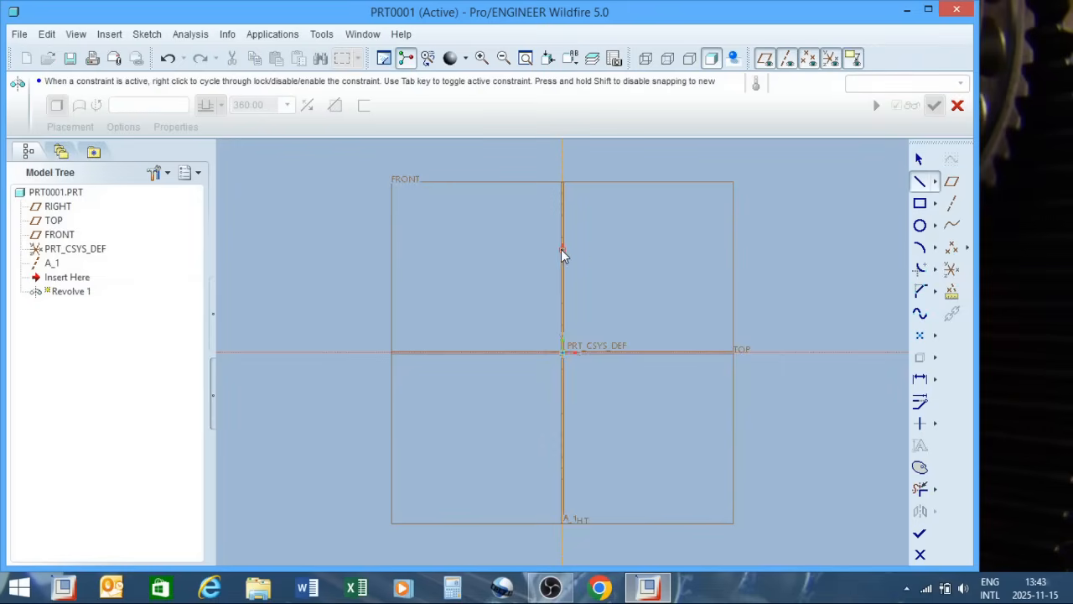
pyautogui.click(563, 292)
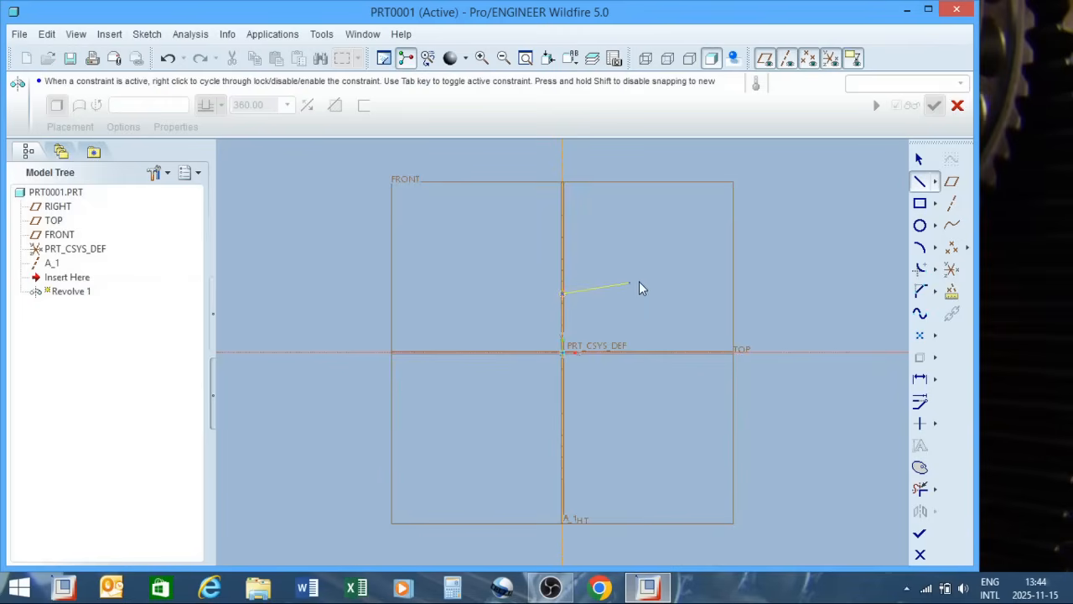
pyautogui.click(756, 292)
pyautogui.click(717, 352)
pyautogui.middleClick(717, 352)
# Sketch the matching lower half of the V-grooved profile, close it along the vertical axis and finish the sketch.
pyautogui.click(757, 395)
pyautogui.click(756, 408)
pyautogui.click(564, 410)
pyautogui.middleClick(562, 410)
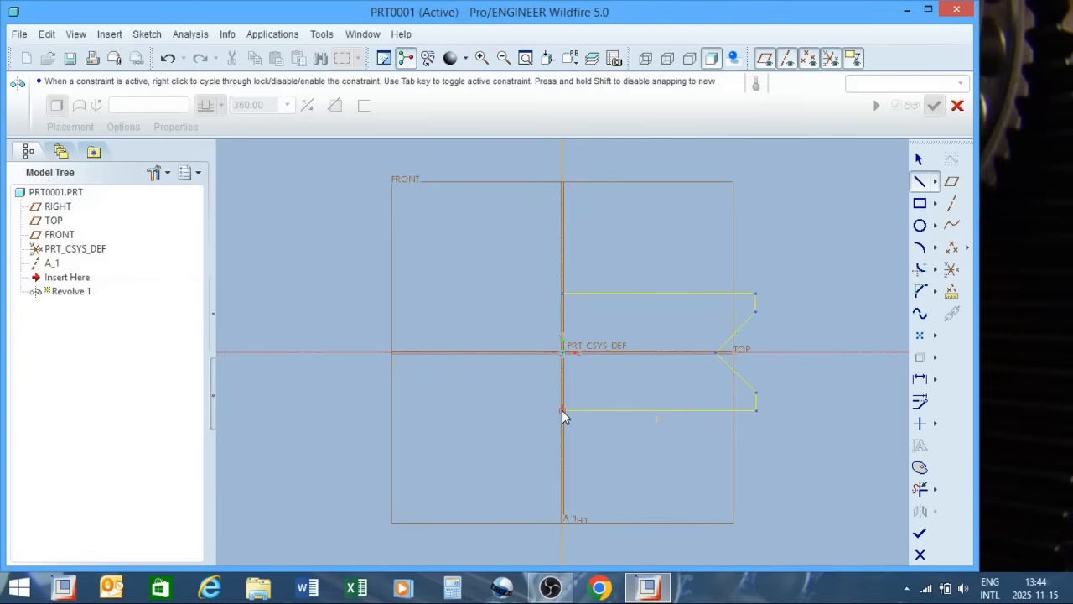
pyautogui.click(556, 296)
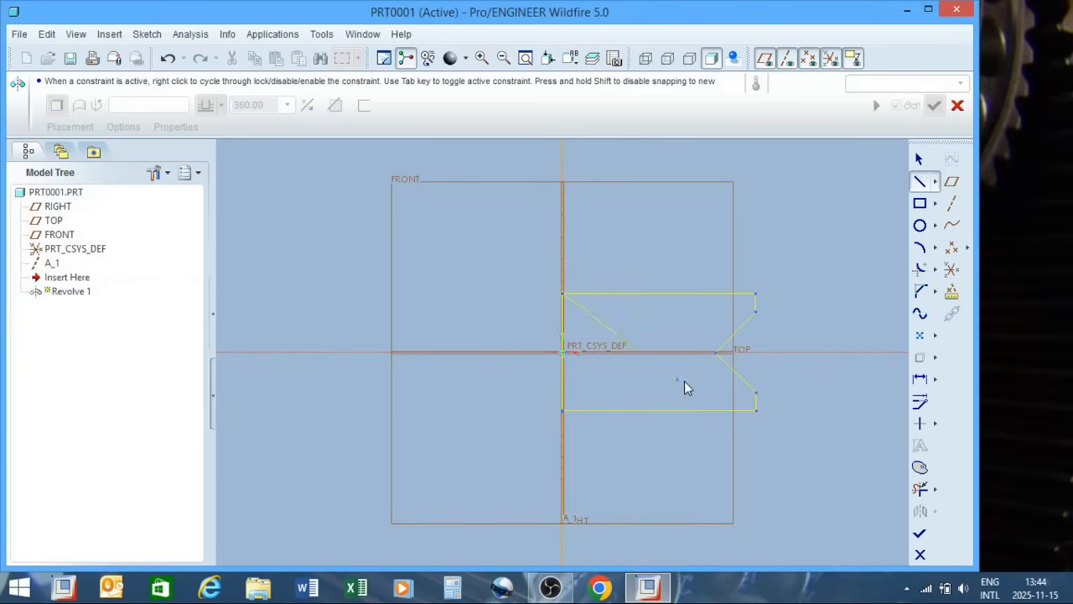
pyautogui.click(920, 159)
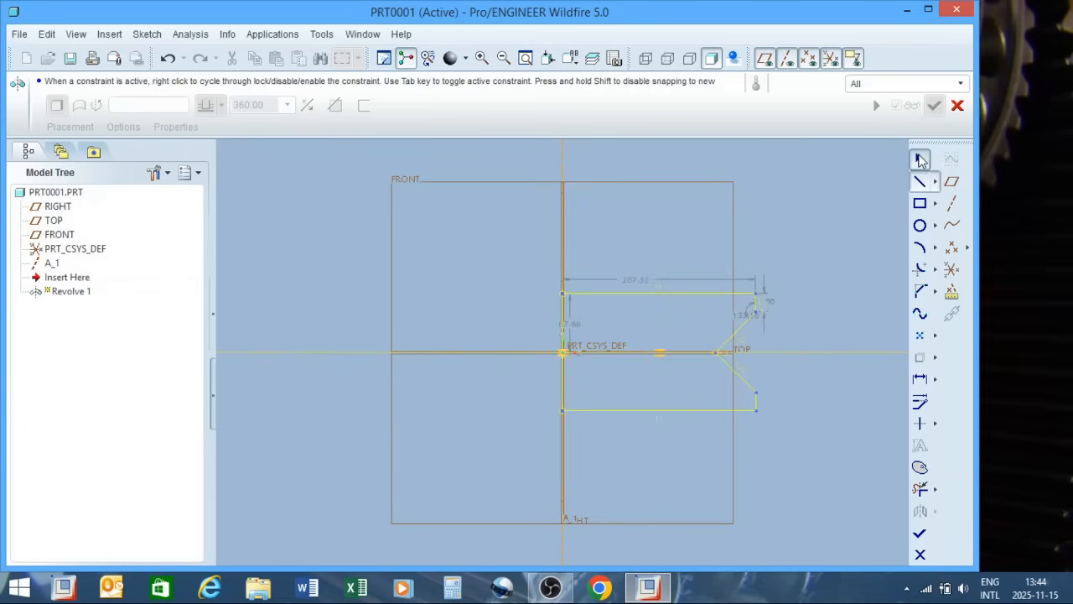
pyautogui.click(921, 535)
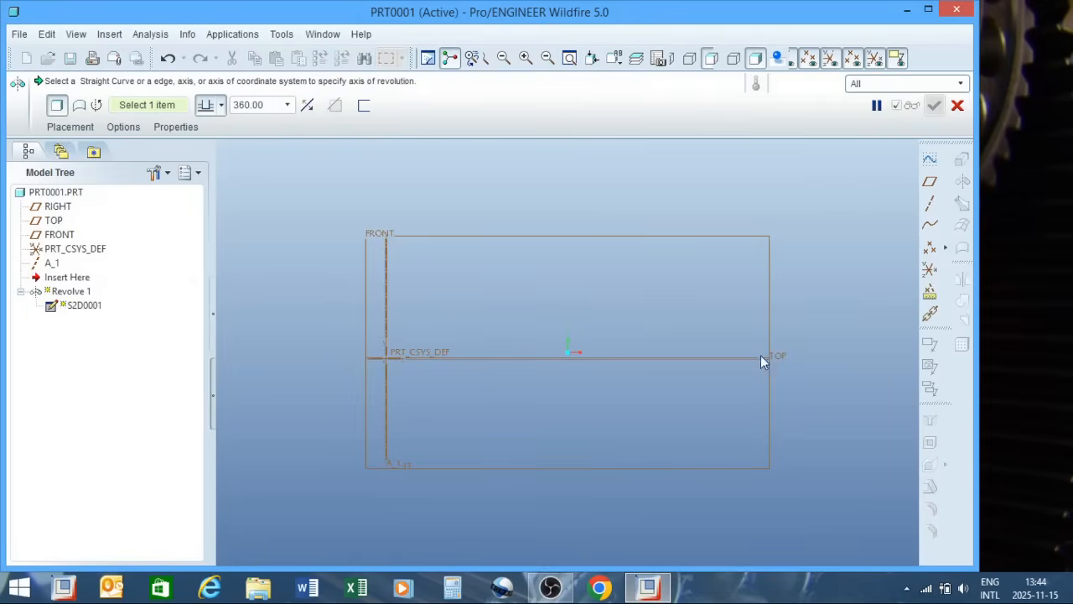
# Revolve the grooved profile about datum axis A_1.
pyautogui.scroll(1, 742, 386)
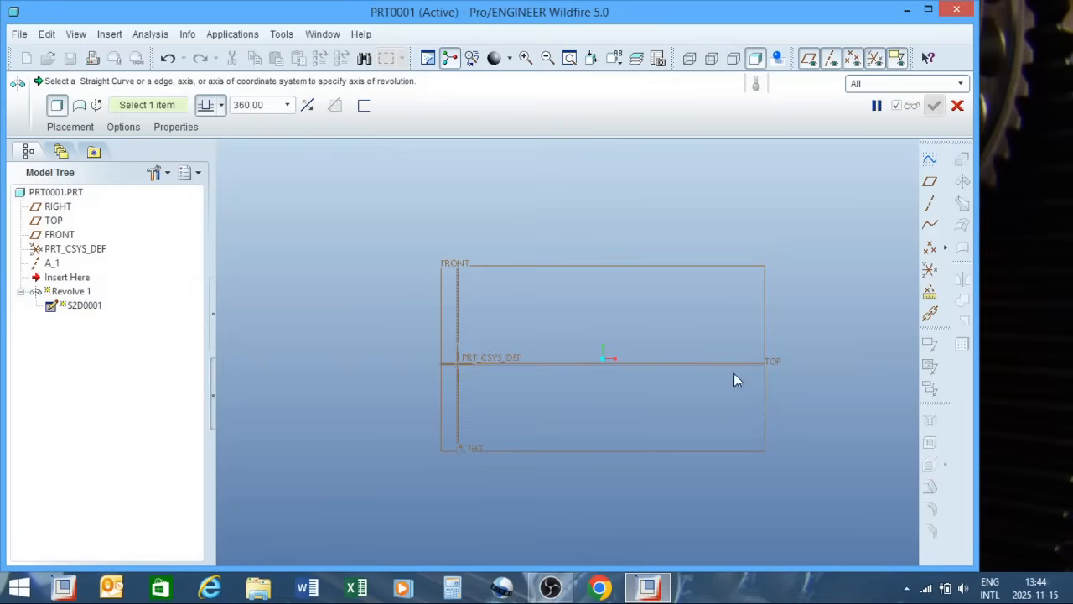
pyautogui.moveTo(624, 327); pyautogui.dragTo(457, 295, button='middle')
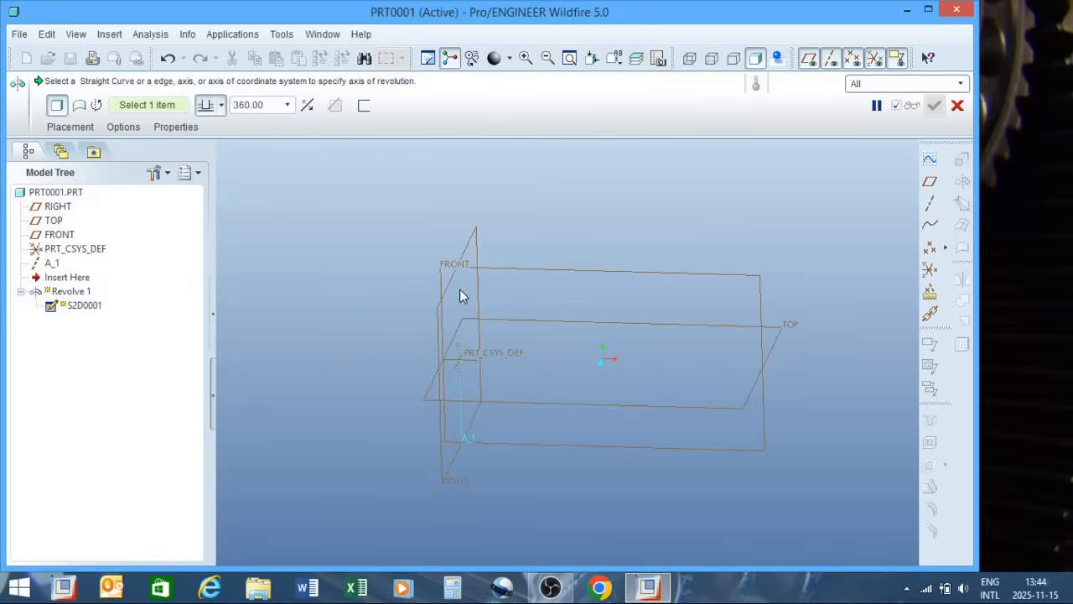
pyautogui.click(459, 294)
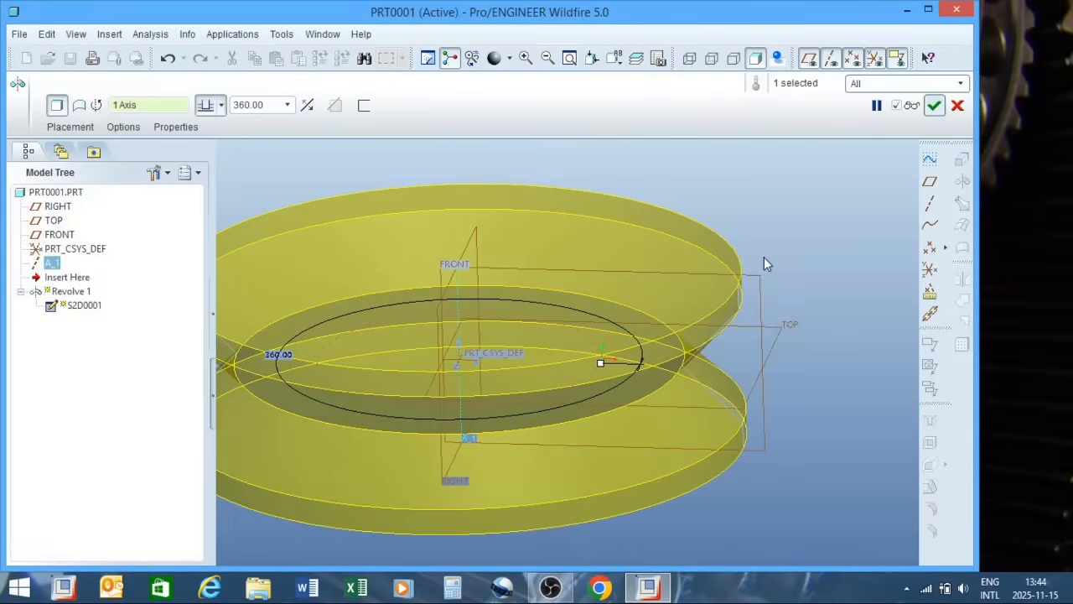
# Set the revolve angle to 180 degrees.
pyautogui.scroll(-3, 696, 303)
pyautogui.moveTo(549, 302); pyautogui.dragTo(570, 288, button='middle')
pyautogui.scroll(2, 572, 233)
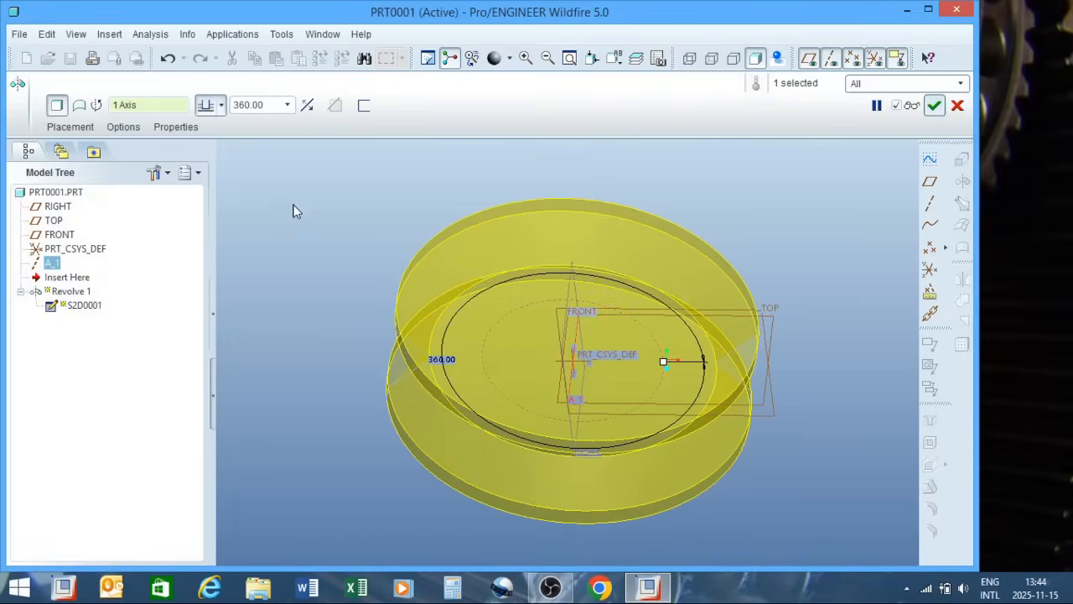
pyautogui.moveTo(665, 363)
pyautogui.mouseDown()
pyautogui.moveTo(589, 386)
pyautogui.moveTo(480, 384)
pyautogui.moveTo(626, 406)
pyautogui.moveTo(496, 389)
pyautogui.mouseUp()
pyautogui.doubleClick(621, 441)
pyautogui.write('180')
pyautogui.press('Return')
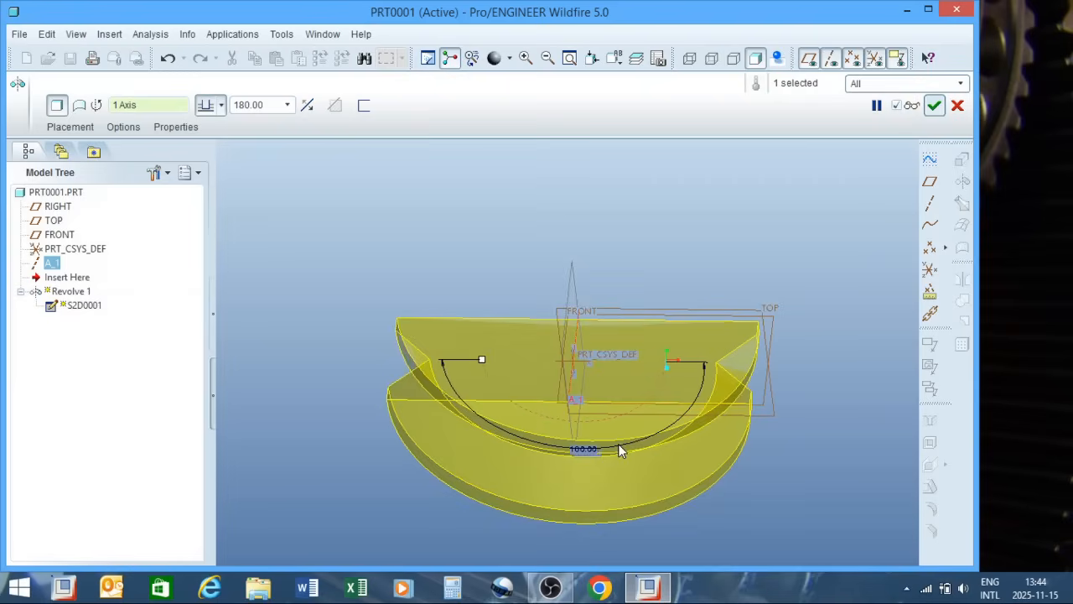
# Change the revolve's angle option to end at a selected reference and pick the RIGHT plane.
pyautogui.click(220, 105)
pyautogui.click(205, 174)
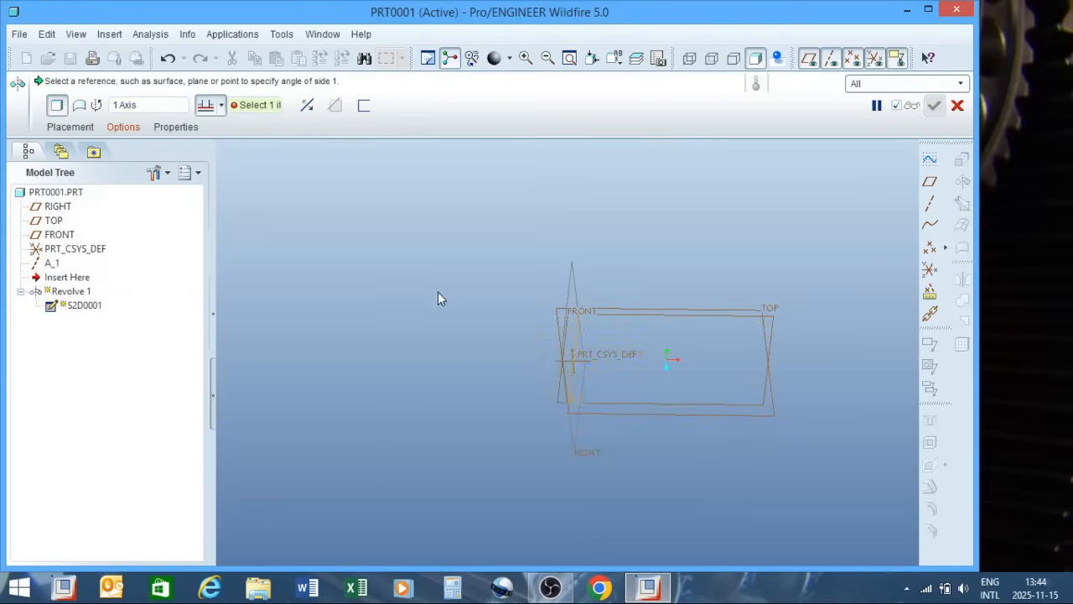
pyautogui.click(578, 295)
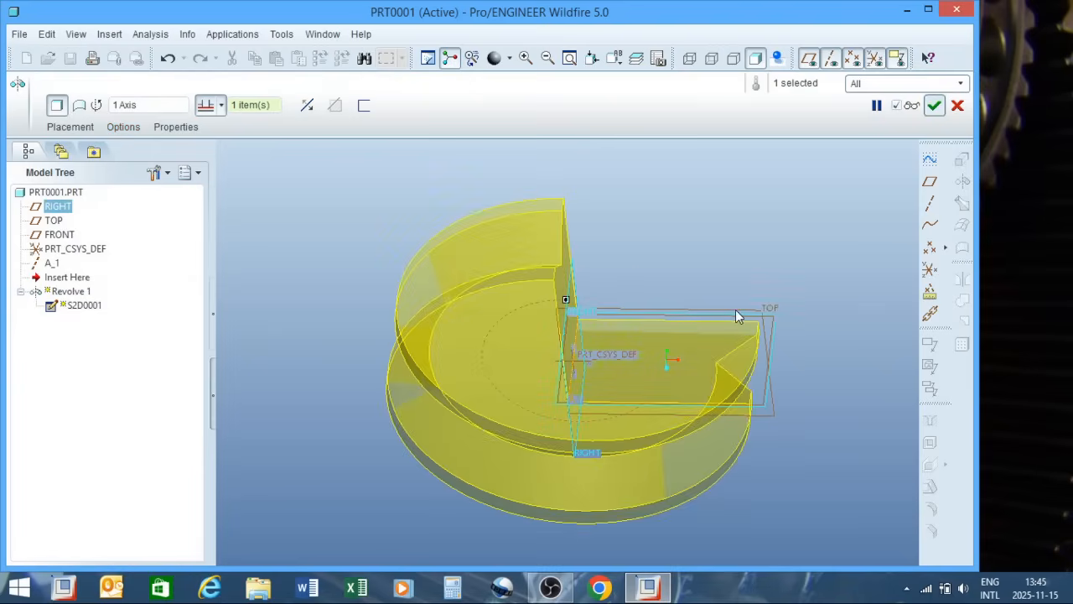
# Pick the FRONT plane as the reference that ends the revolve.
pyautogui.scroll(-2, 592, 323)
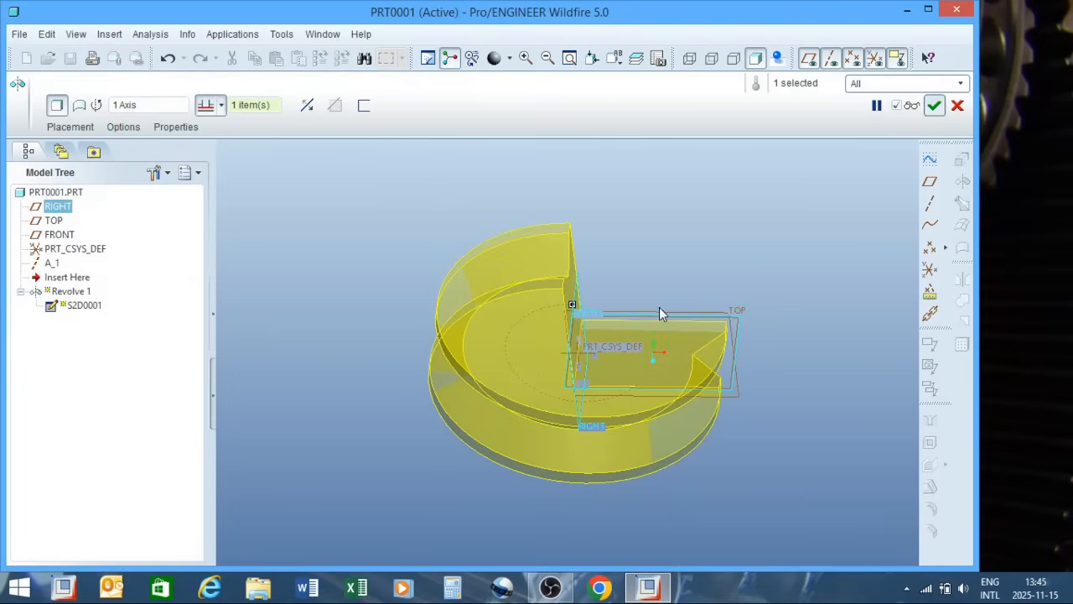
pyautogui.click(737, 315)
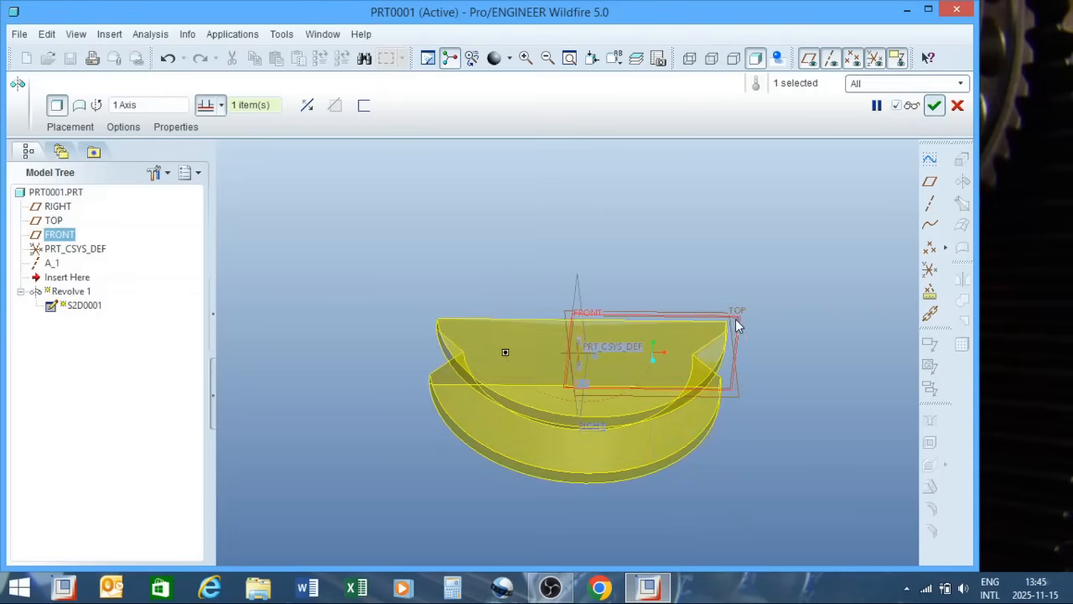
# Switch the revolve to a fixed angle of 360 degrees and complete the feature.
pyautogui.click(221, 105)
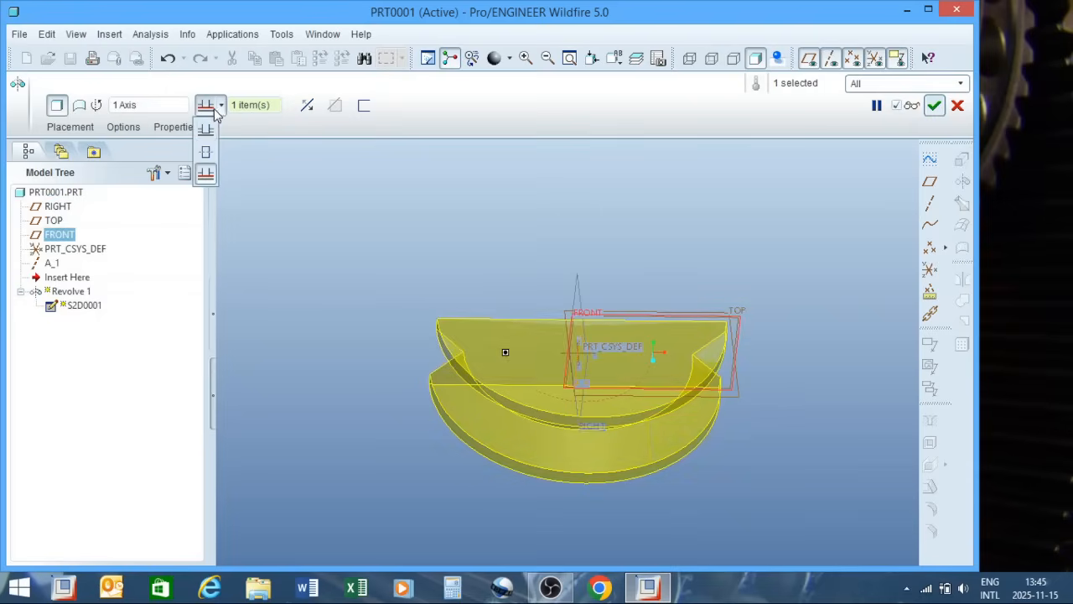
pyautogui.click(207, 143)
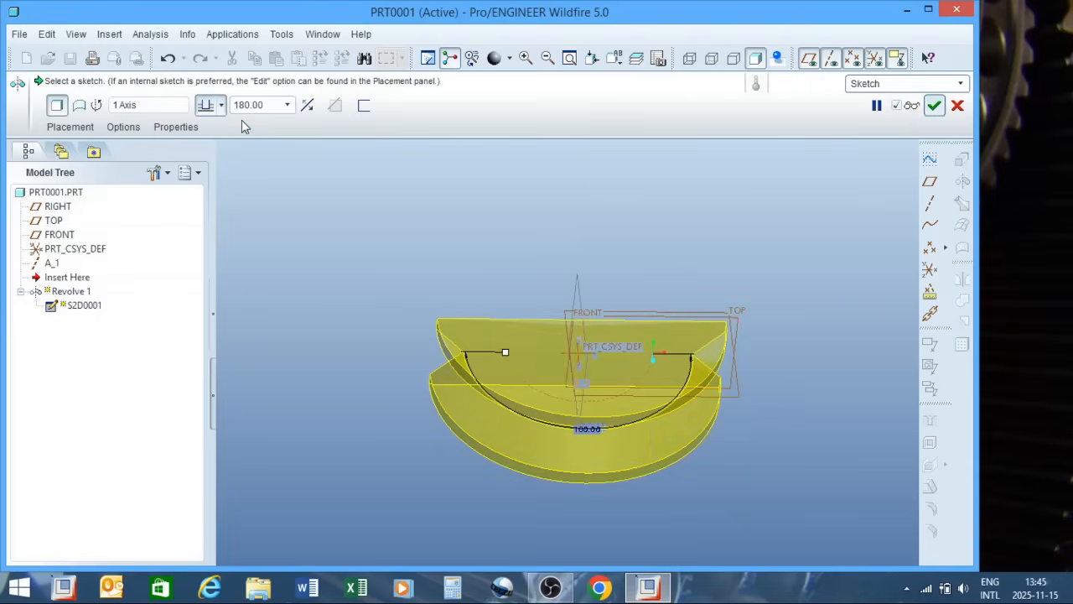
pyautogui.doubleClick(268, 105)
pyautogui.write('360')
pyautogui.press('Return')
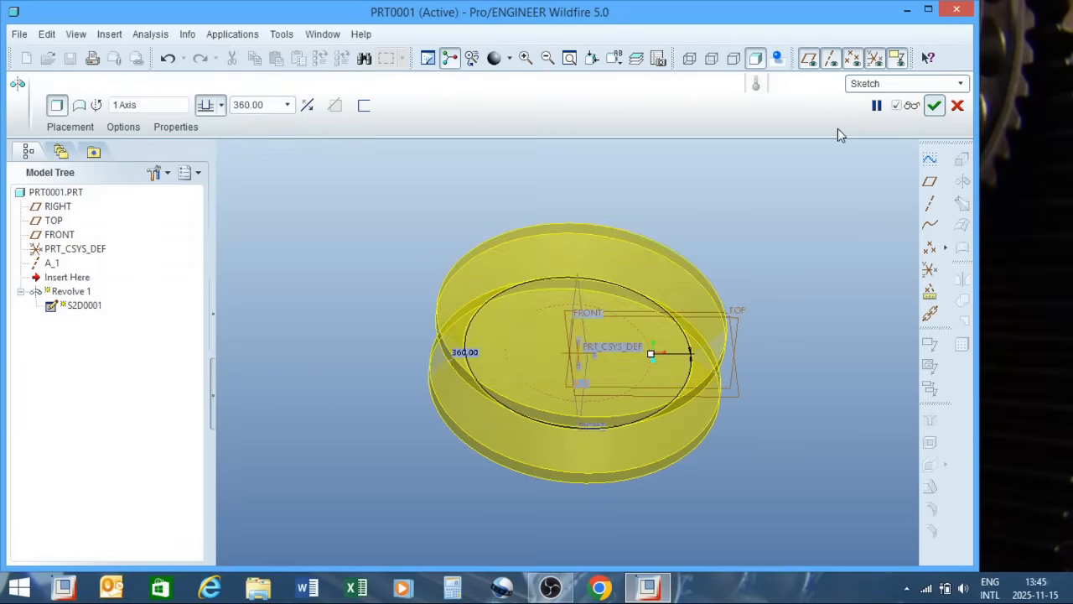
pyautogui.click(933, 105)
pyautogui.click(790, 288)
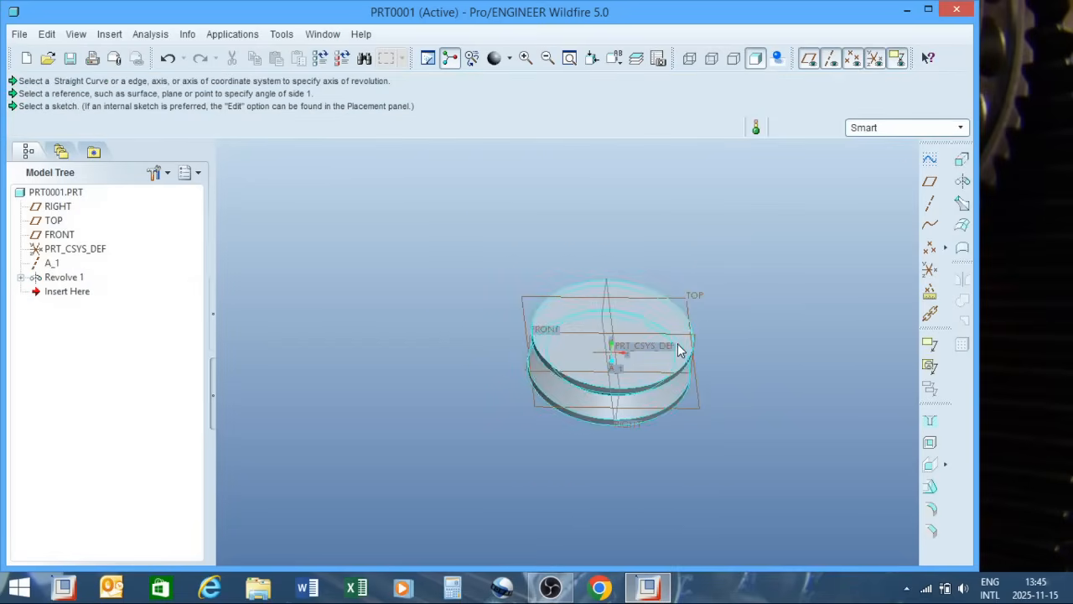
# Hide the annotations, coordinate systems, datum points, axes and datum planes.
pyautogui.click(897, 59)
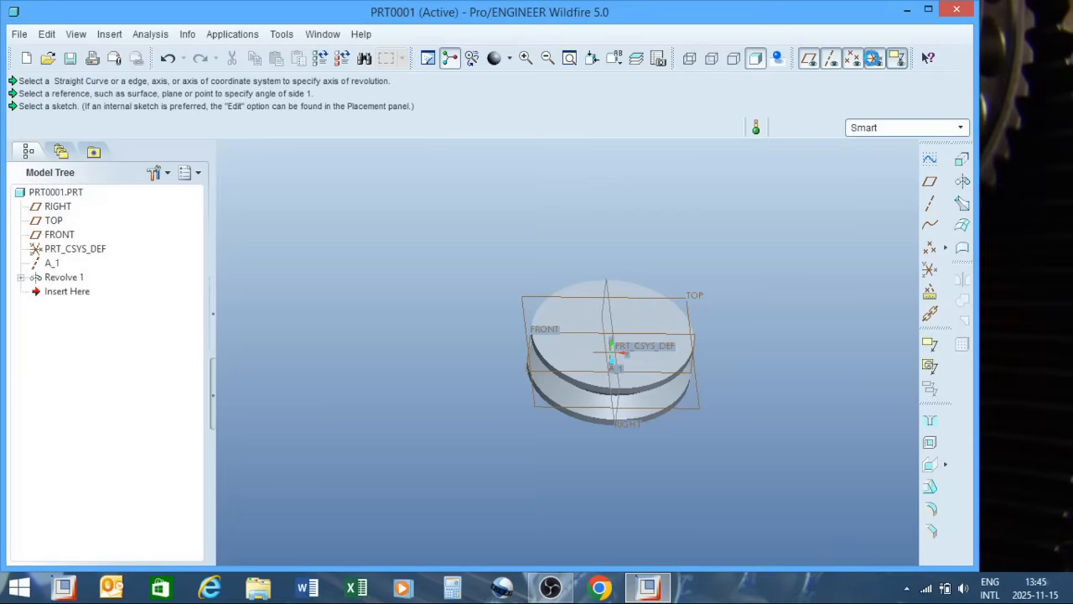
pyautogui.click(877, 63)
pyautogui.click(855, 64)
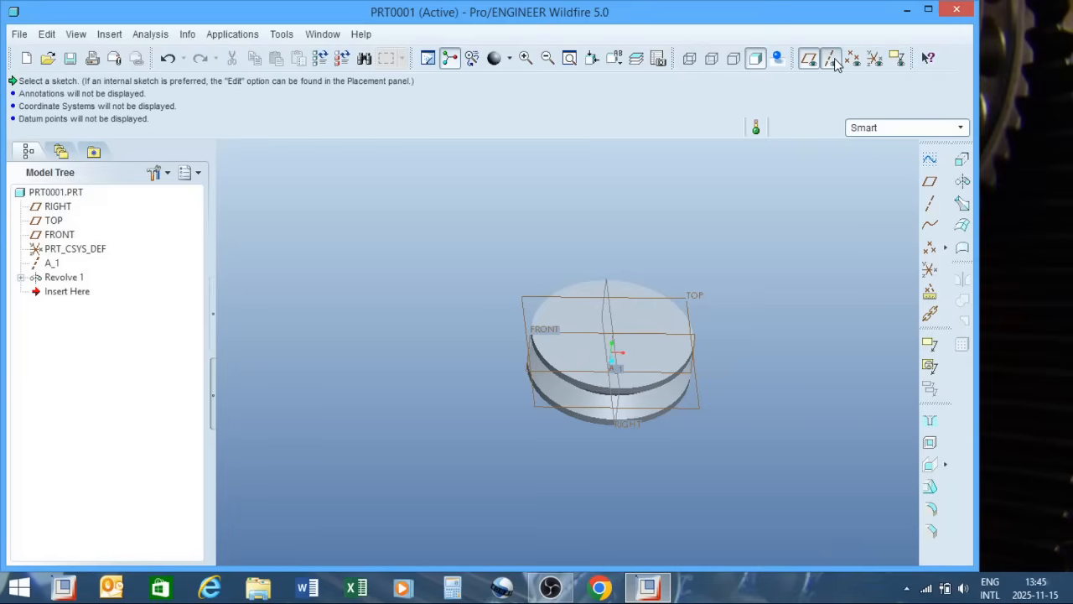
pyautogui.click(831, 59)
pyautogui.click(808, 59)
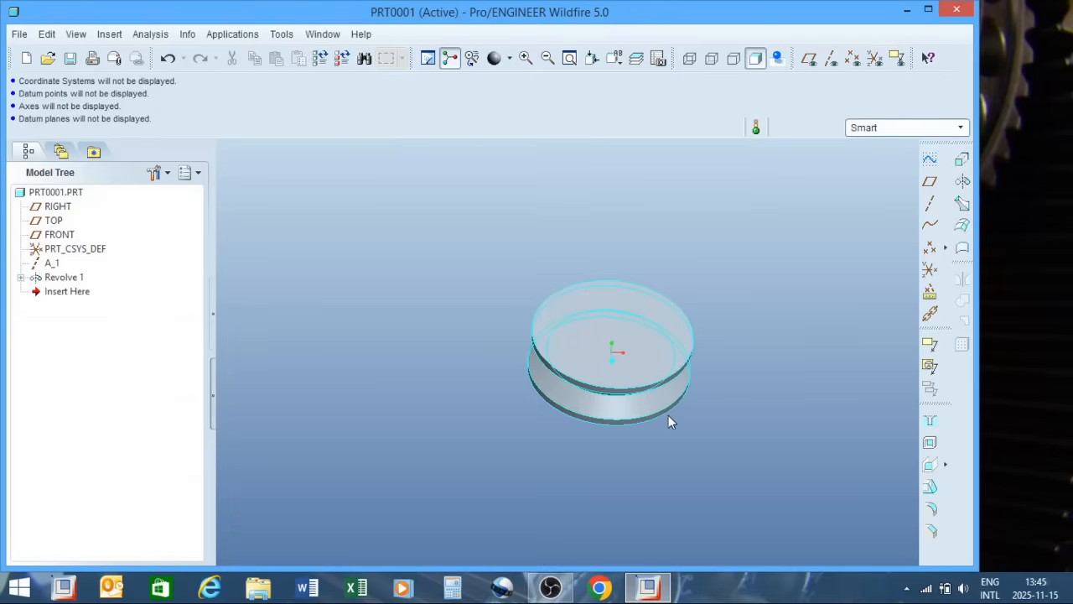
# Change the part's unit system to millimeter Kilogram Sec (mmKs), interpreting the existing dimensions so 1" becomes 1 mm.
pyautogui.scroll(-3, 641, 355)
pyautogui.scroll(2, 439, 364)
pyautogui.scroll(-3, 547, 347)
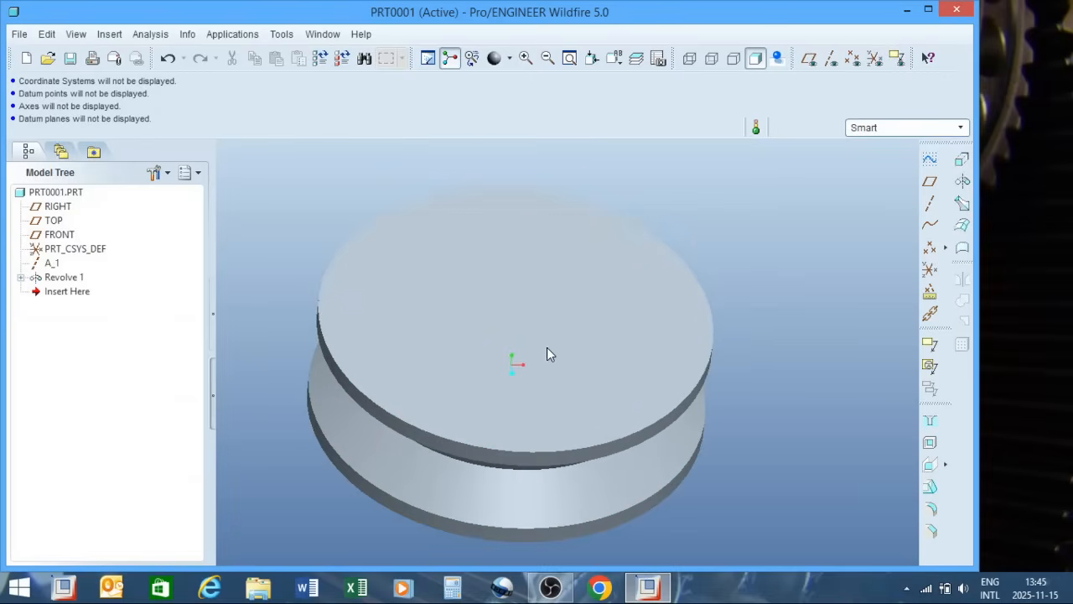
pyautogui.moveTo(584, 419)
pyautogui.mouseDown(button='middle')
pyautogui.moveTo(553, 395)
pyautogui.moveTo(565, 349)
pyautogui.moveTo(601, 350)
pyautogui.moveTo(661, 259)
pyautogui.moveTo(695, 256)
pyautogui.moveTo(635, 280)
pyautogui.moveTo(663, 335)
pyautogui.moveTo(693, 285)
pyautogui.moveTo(650, 303)
pyautogui.moveTo(678, 333)
pyautogui.moveTo(718, 273)
pyautogui.moveTo(738, 297)
pyautogui.moveTo(674, 329)
pyautogui.moveTo(690, 366)
pyautogui.moveTo(696, 350)
pyautogui.moveTo(675, 341)
pyautogui.mouseUp(button='middle')
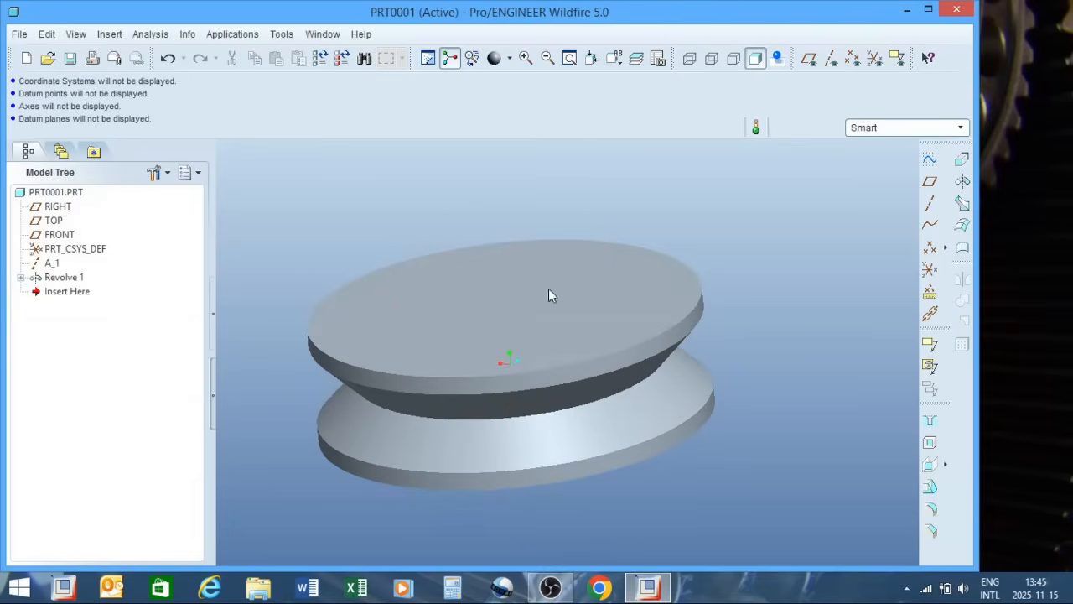
pyautogui.click(18, 34)
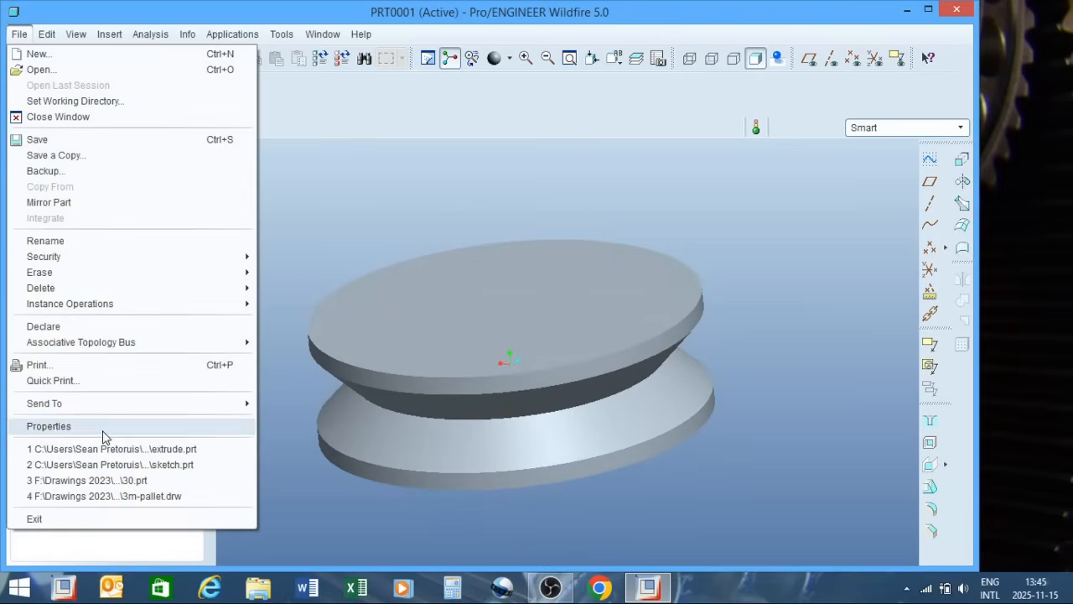
pyautogui.click(96, 427)
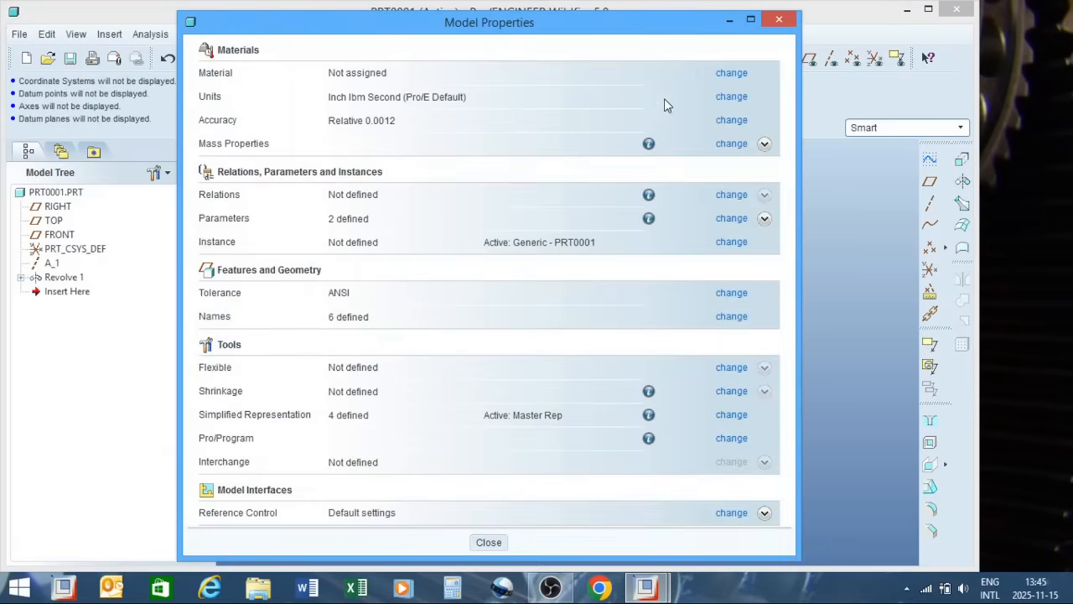
pyautogui.click(732, 97)
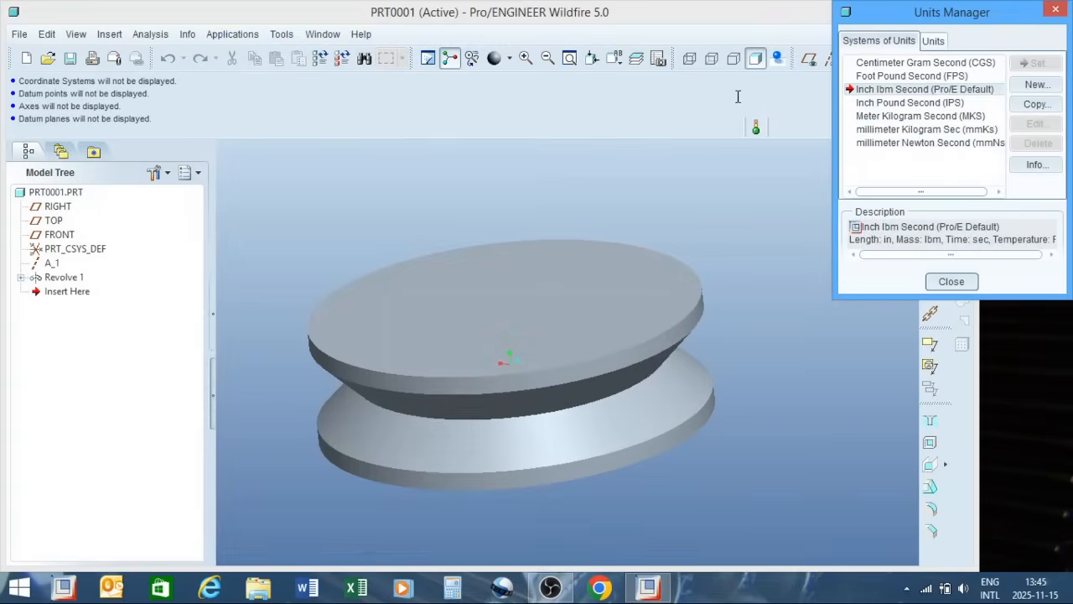
pyautogui.click(888, 131)
pyautogui.click(1035, 66)
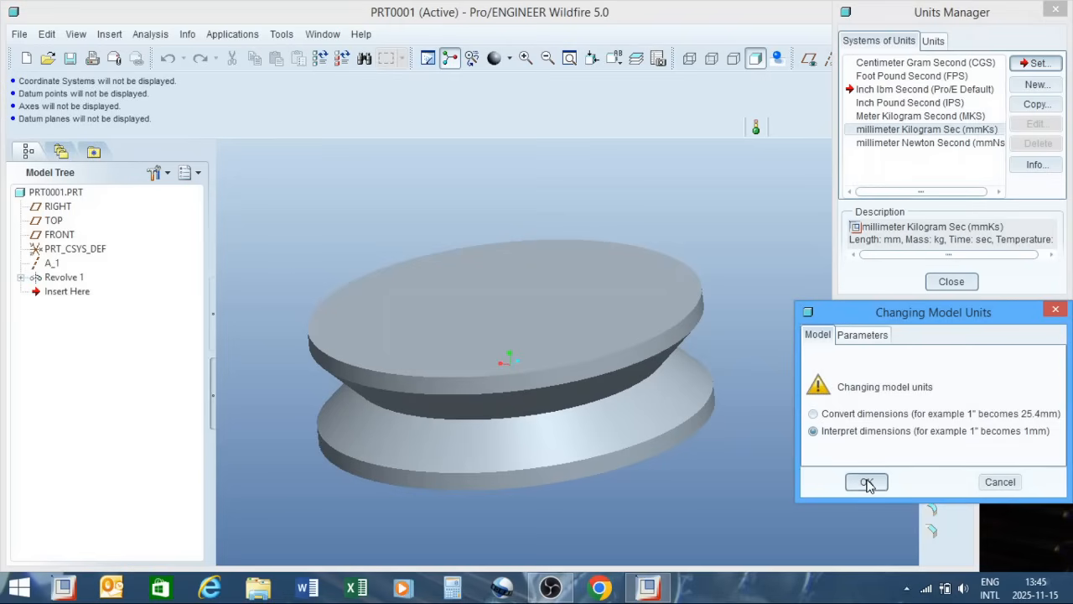
pyautogui.click(867, 481)
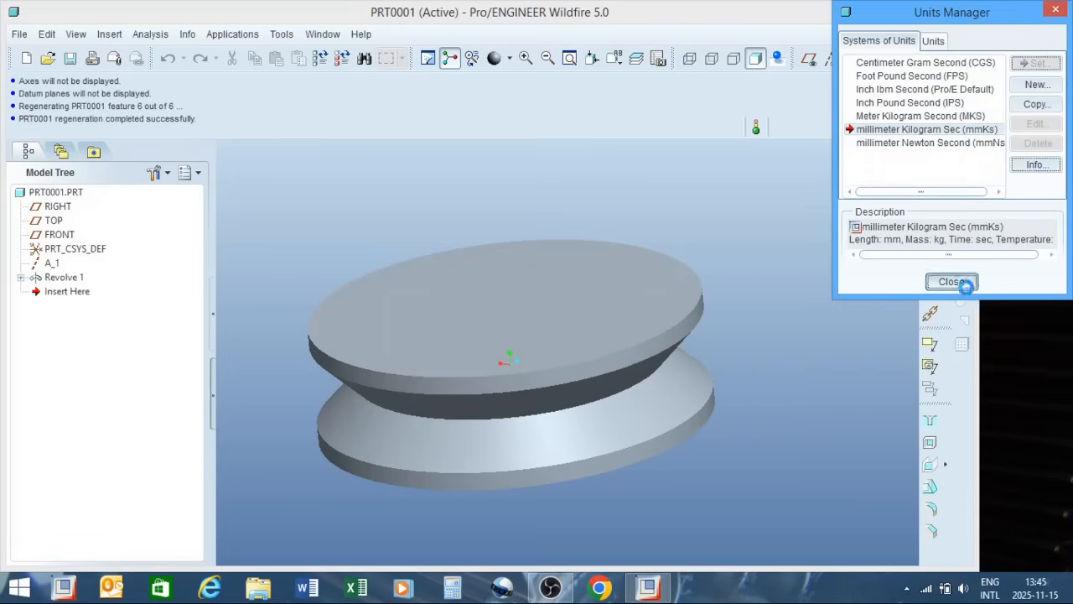
pyautogui.click(951, 284)
pyautogui.click(486, 543)
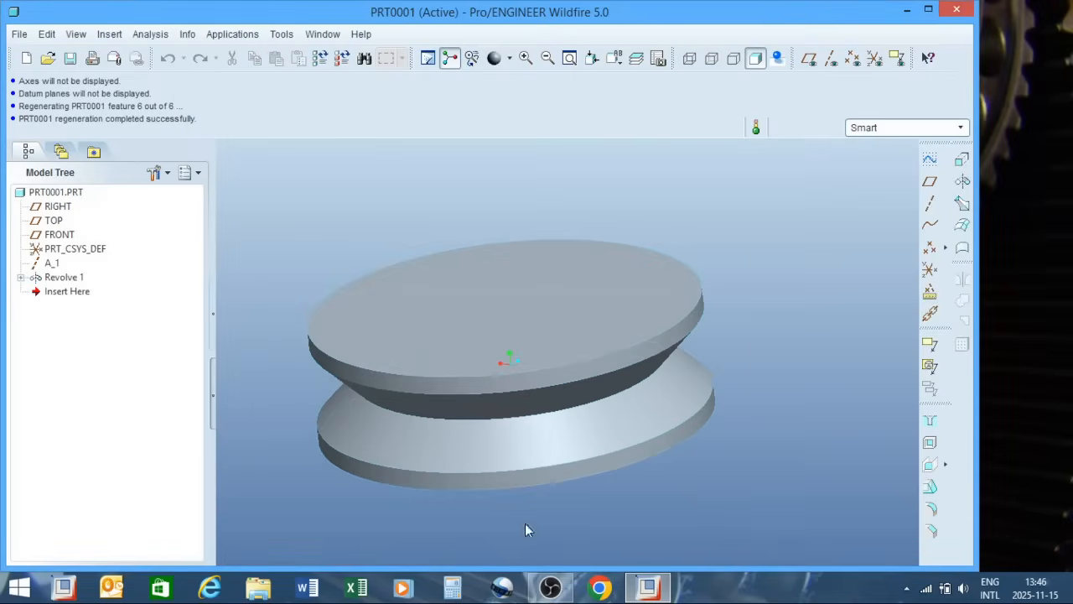
pyautogui.scroll(1, 800, 336)
pyautogui.scroll(-1, 792, 338)
pyautogui.scroll(2, 473, 394)
pyautogui.scroll(-2, 409, 406)
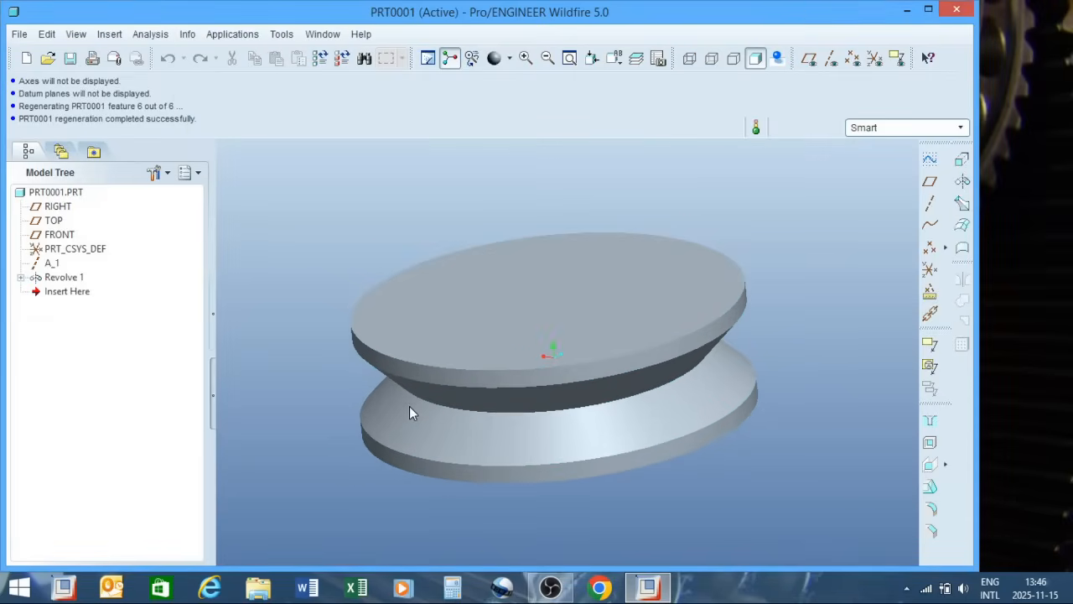
pyautogui.scroll(-2, 789, 362)
pyautogui.scroll(2, 737, 361)
pyautogui.scroll(-1, 656, 382)
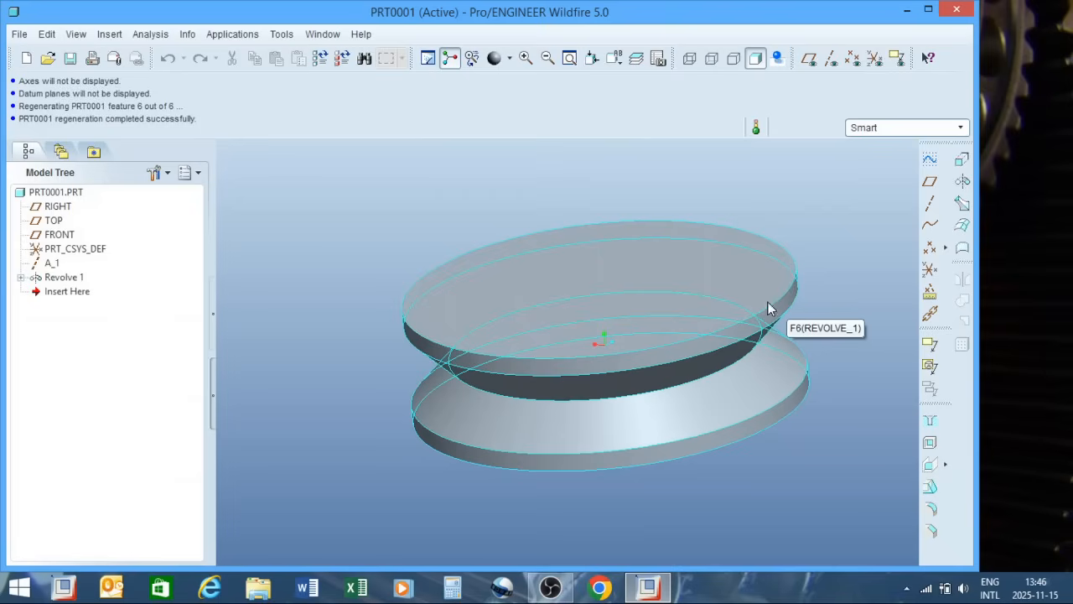
# Start a sketch on the disc's flat top face and add its outer rim surface as a sketch reference.
pyautogui.moveTo(590, 232); pyautogui.dragTo(500, 256, button='middle')
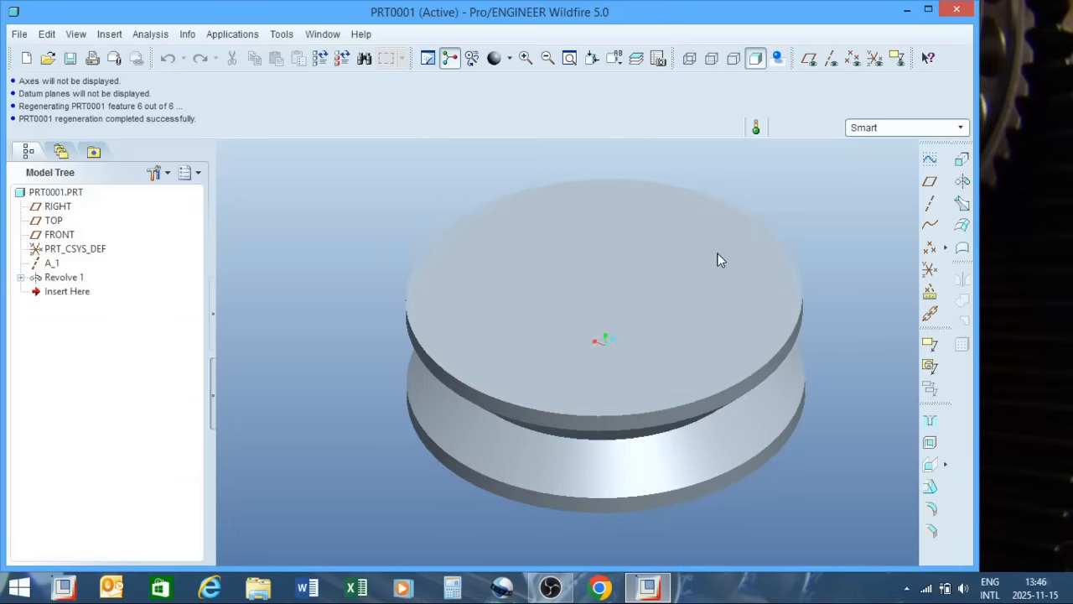
pyautogui.click(930, 160)
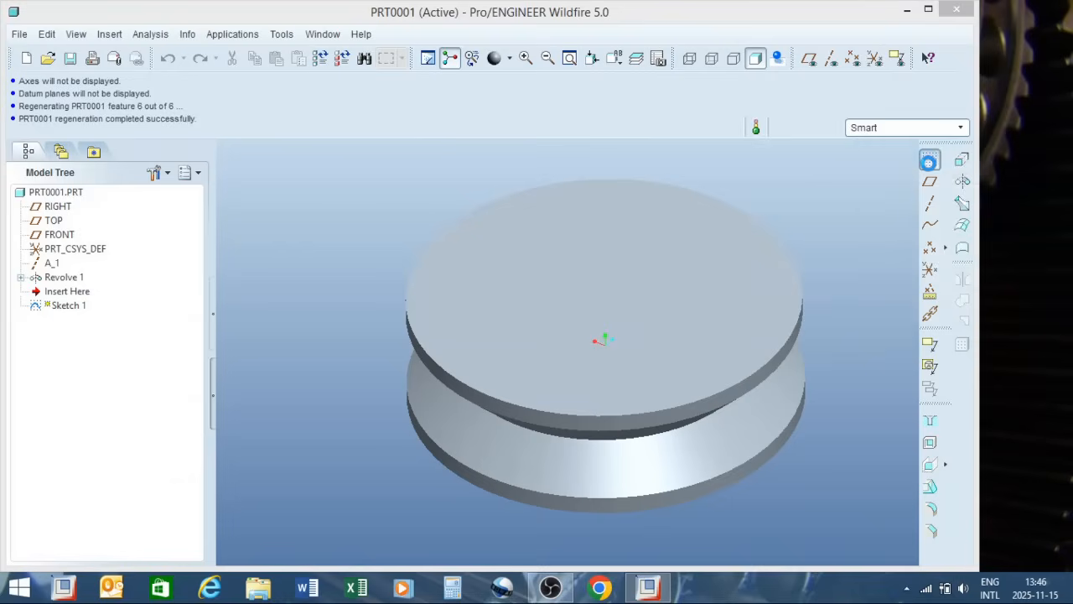
pyautogui.click(691, 307)
pyautogui.click(997, 341)
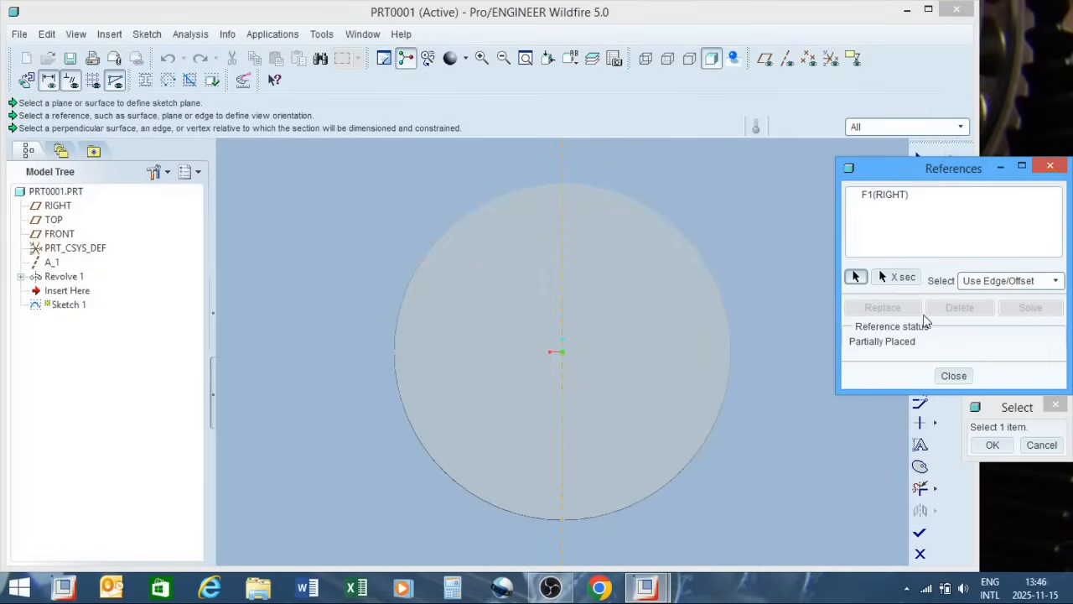
pyautogui.click(707, 269)
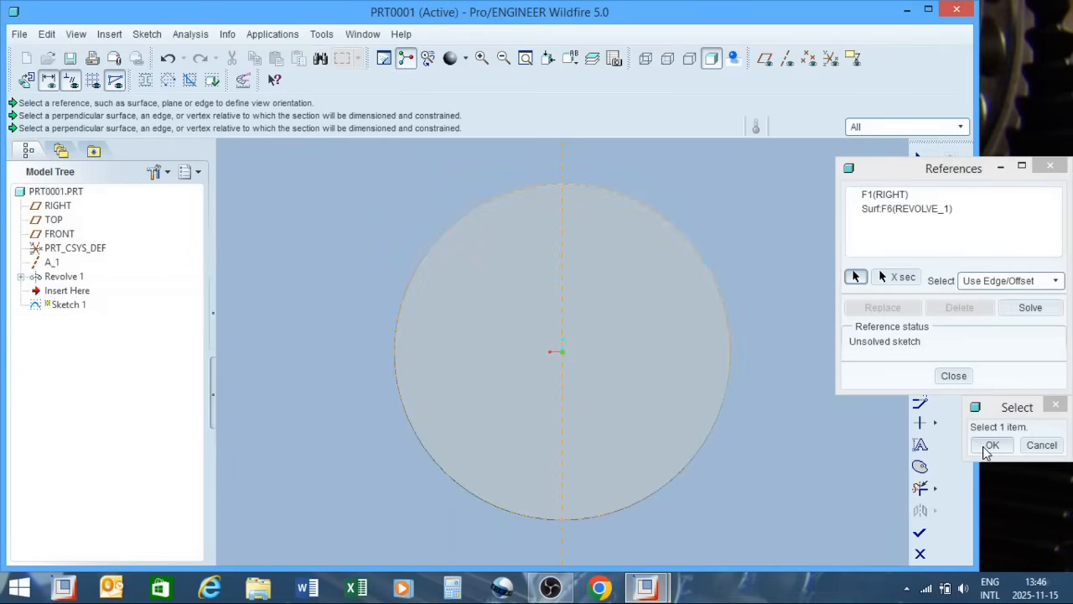
pyautogui.click(992, 444)
pyautogui.click(953, 377)
# Display the datum planes and sketch a circle about 222 mm in diameter centred on the disc.
pyautogui.click(919, 225)
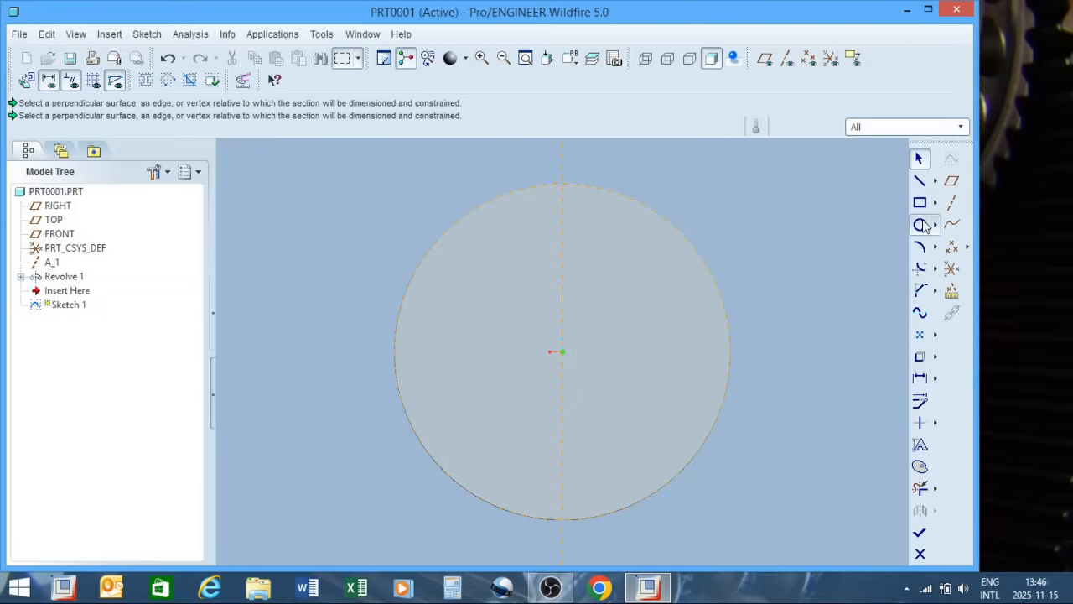
pyautogui.click(764, 58)
pyautogui.click(559, 351)
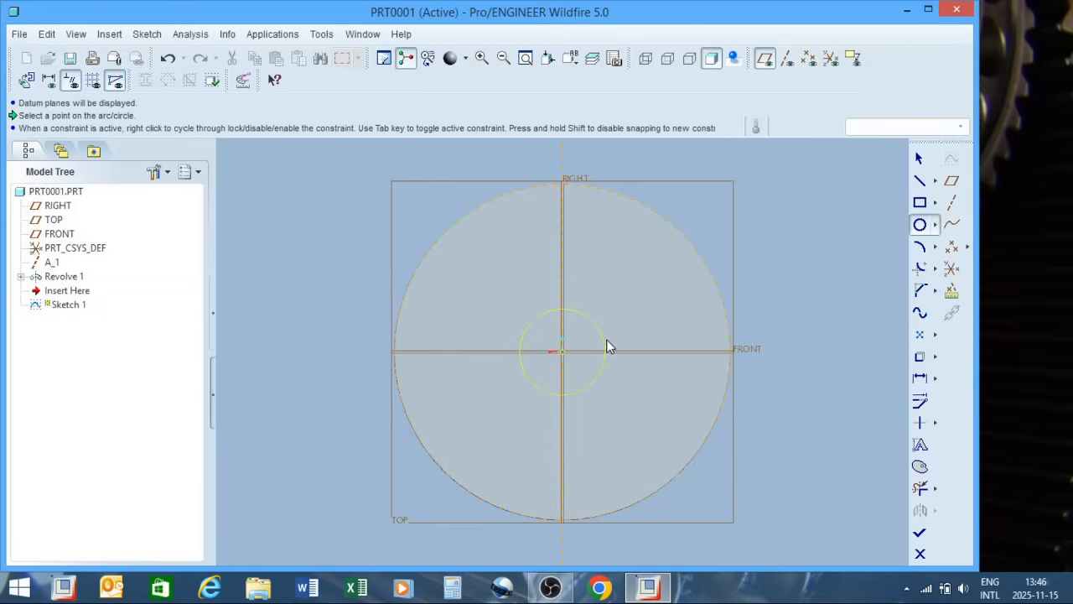
pyautogui.click(626, 336)
pyautogui.moveTo(626, 334); pyautogui.dragTo(595, 287, button='middle')
pyautogui.middleClick(604, 282)
# Set the centre circle's diameter to 20 mm and finish the sketch.
pyautogui.doubleClick(471, 293)
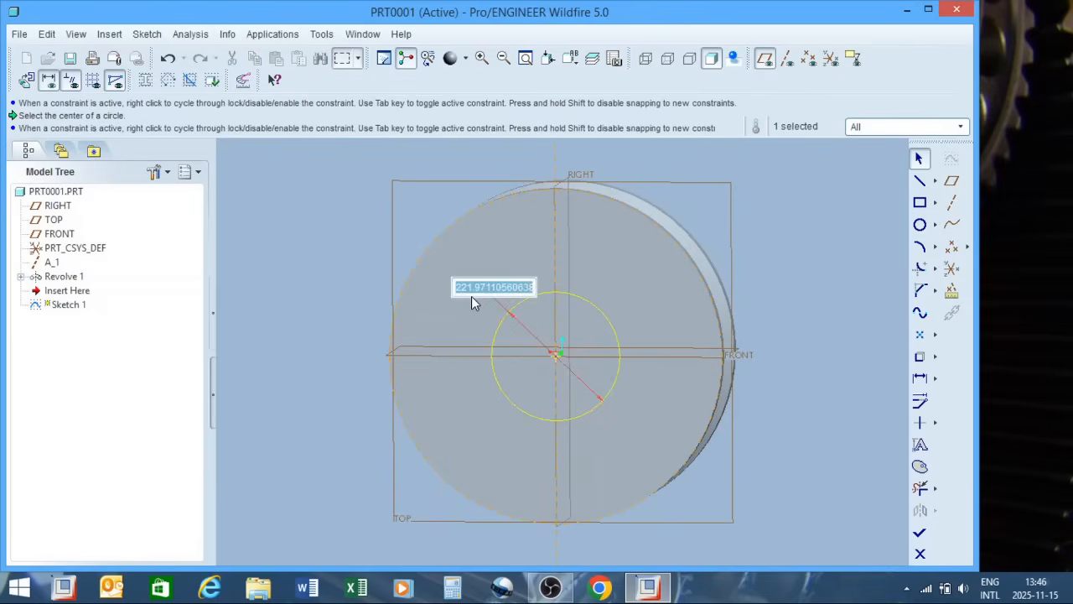
pyautogui.write('20')
pyautogui.press('Return')
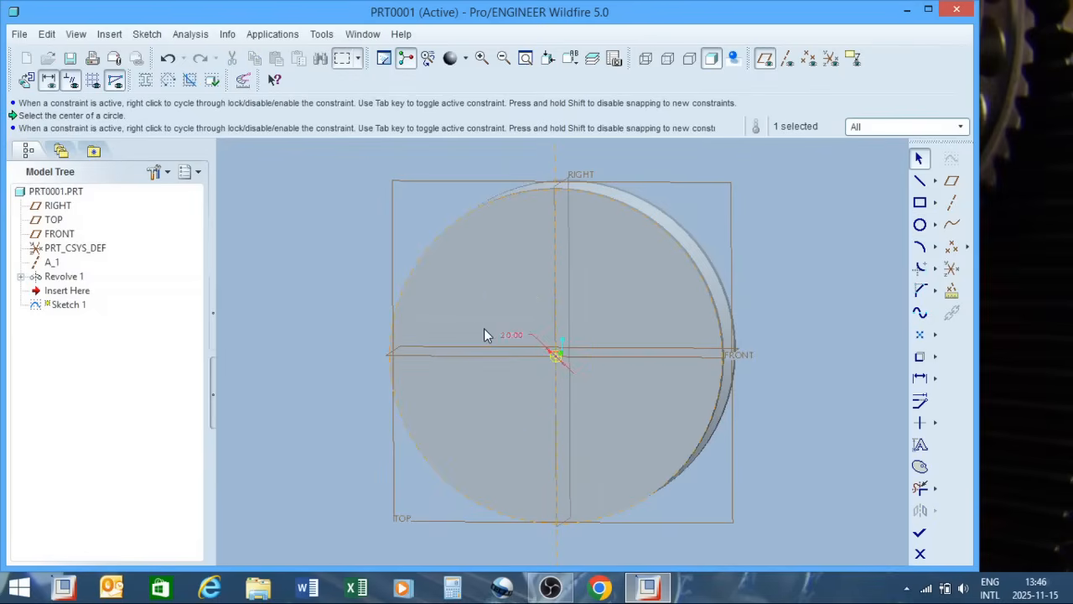
pyautogui.moveTo(630, 352); pyautogui.dragTo(642, 307, button='middle')
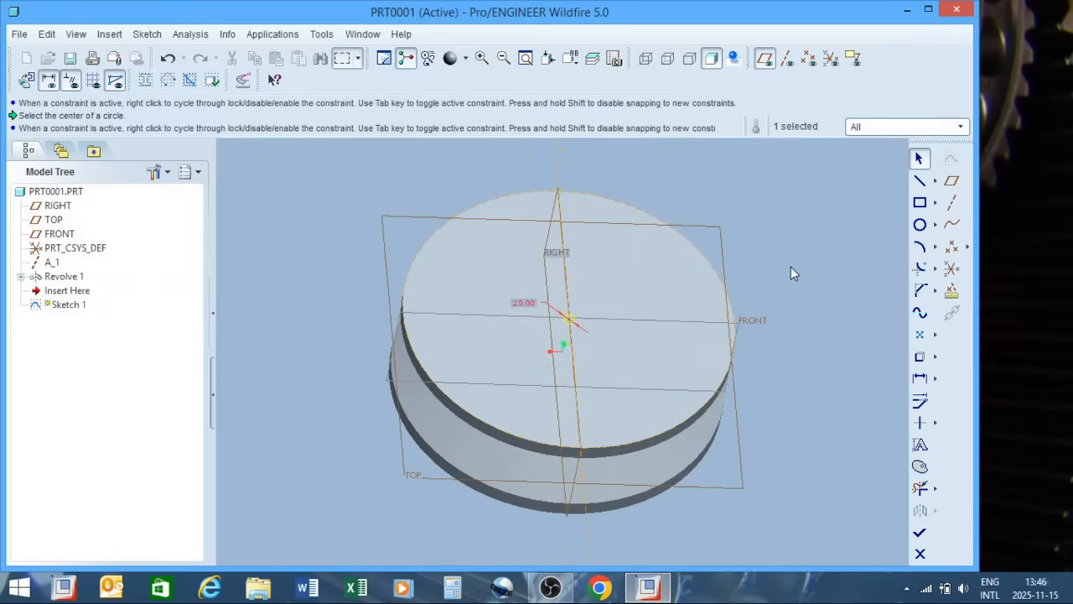
pyautogui.click(919, 532)
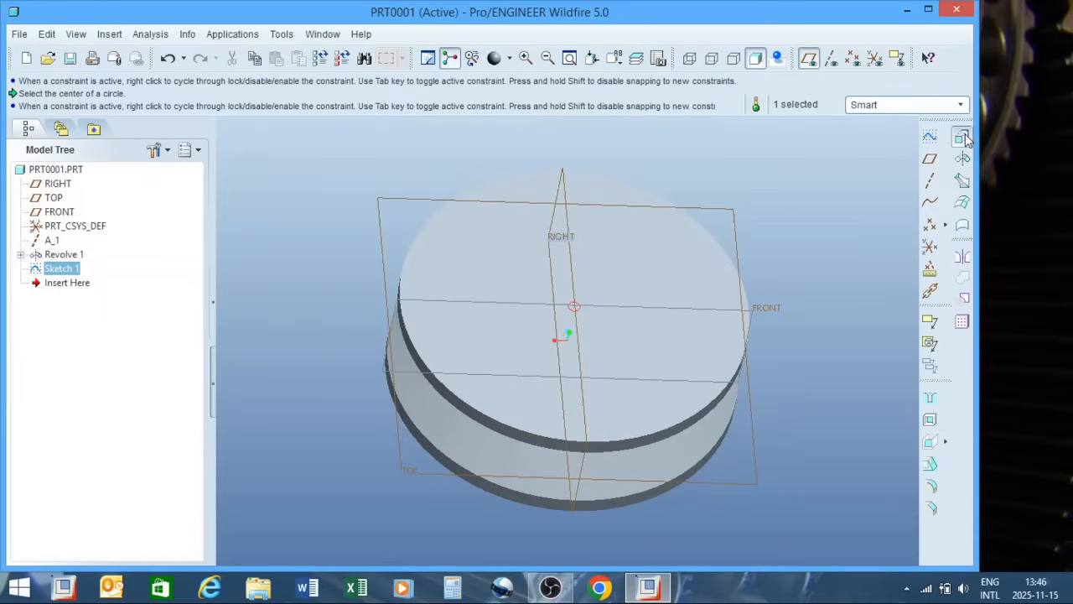
# Extrude the circle as a material-removing cut 488 mm deep through the disc, and hide the datum planes.
pyautogui.click(963, 138)
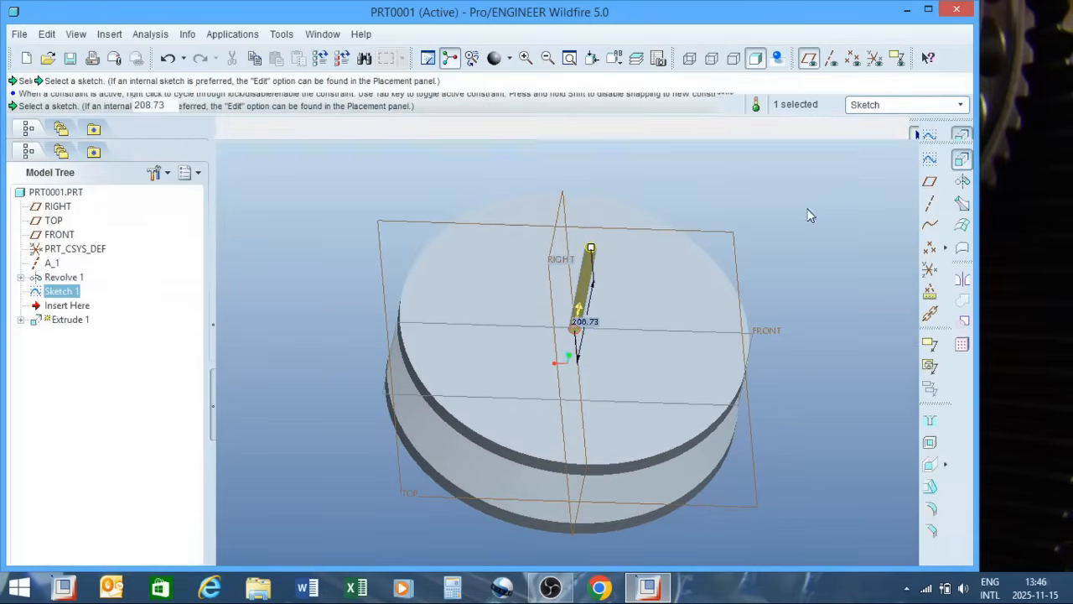
pyautogui.moveTo(589, 244); pyautogui.dragTo(490, 495)
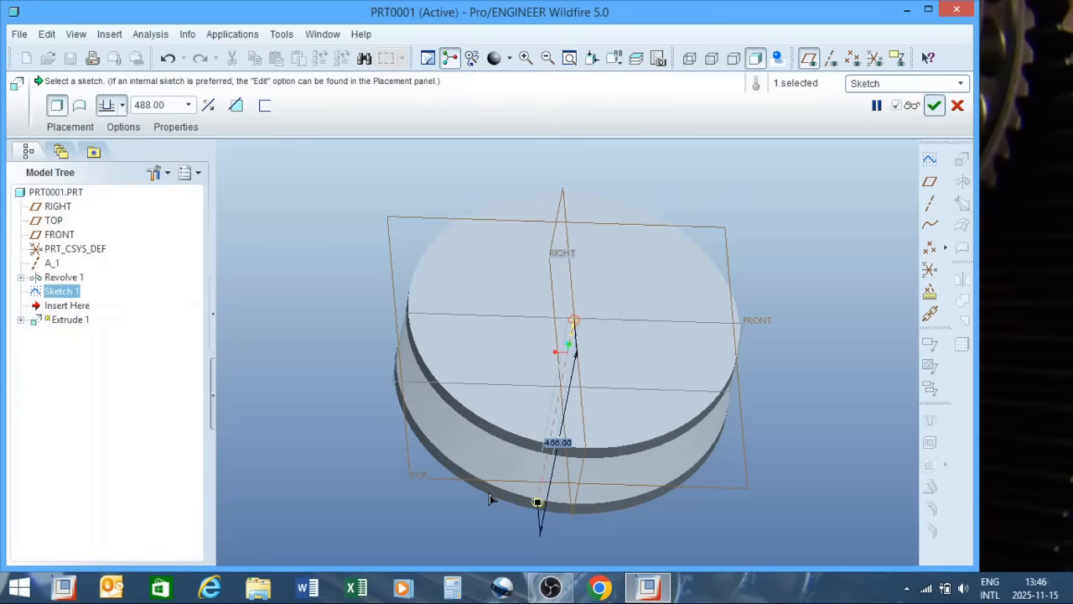
pyautogui.click(236, 105)
pyautogui.middleClick(345, 232)
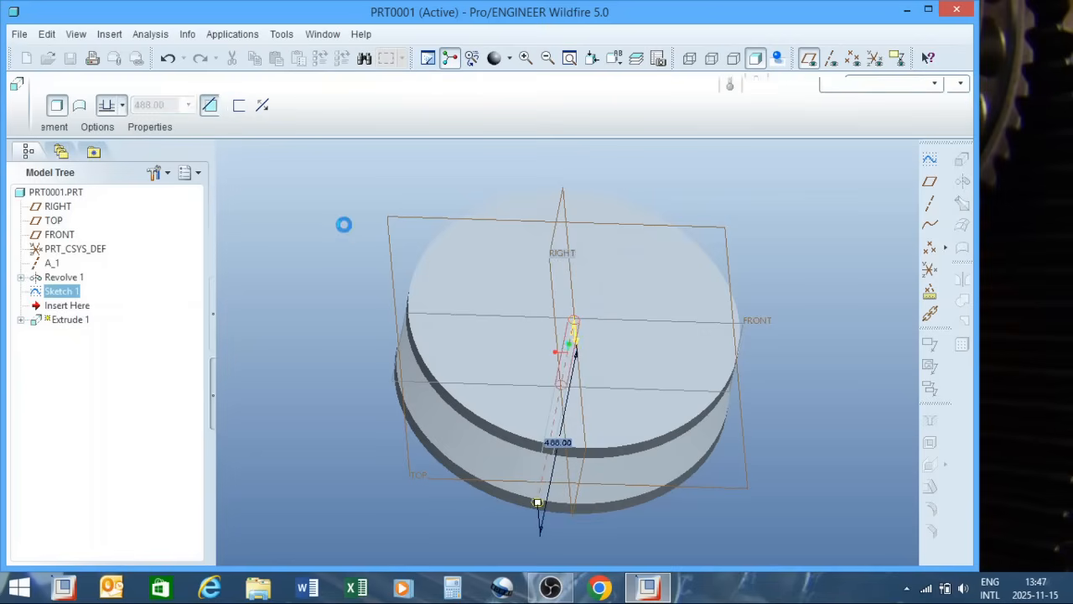
pyautogui.click(809, 60)
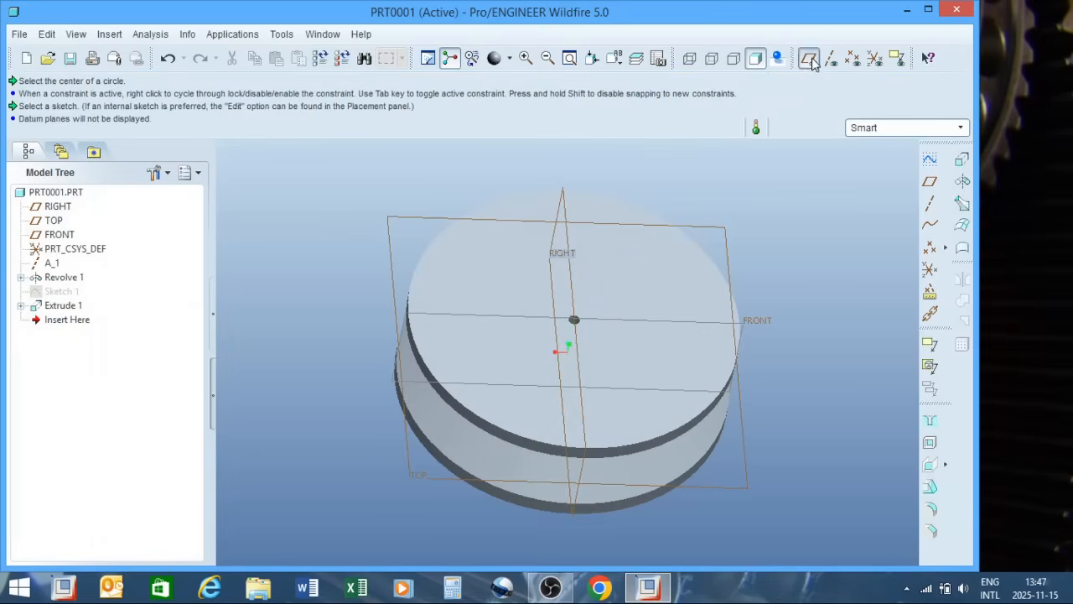
# Open the revolve feature's internal section sketch for redefinition.
pyautogui.click(64, 284)
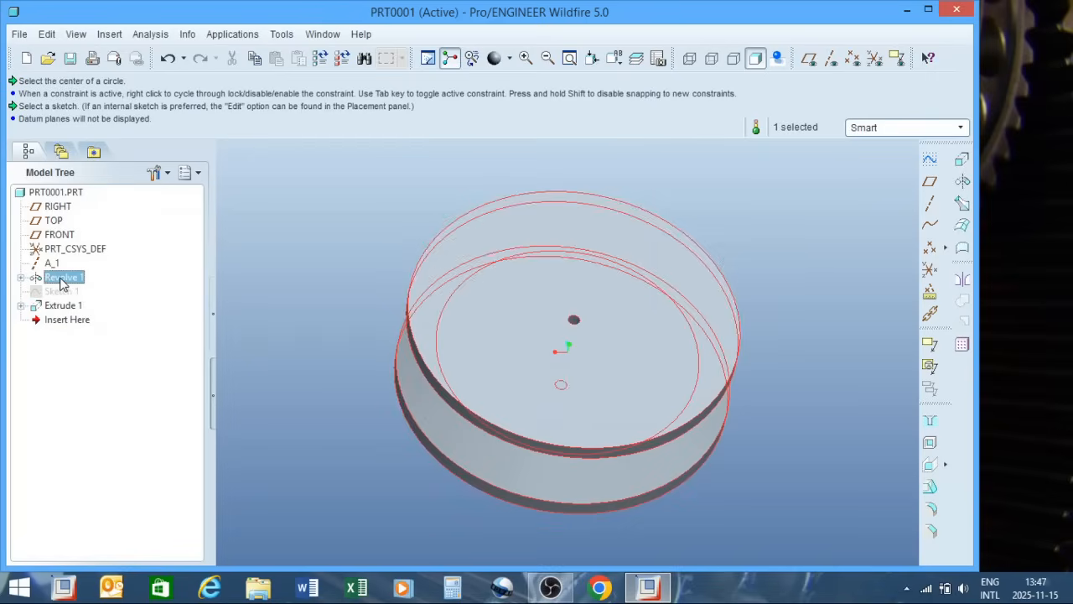
pyautogui.rightClick(64, 283)
pyautogui.click(23, 285)
pyautogui.click(23, 283)
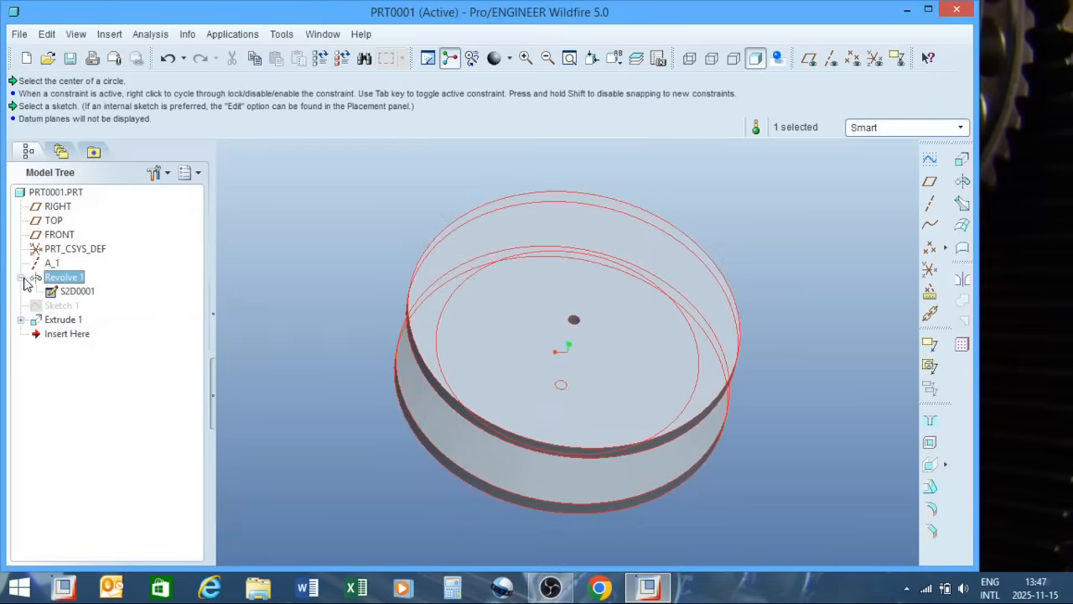
pyautogui.click(78, 292)
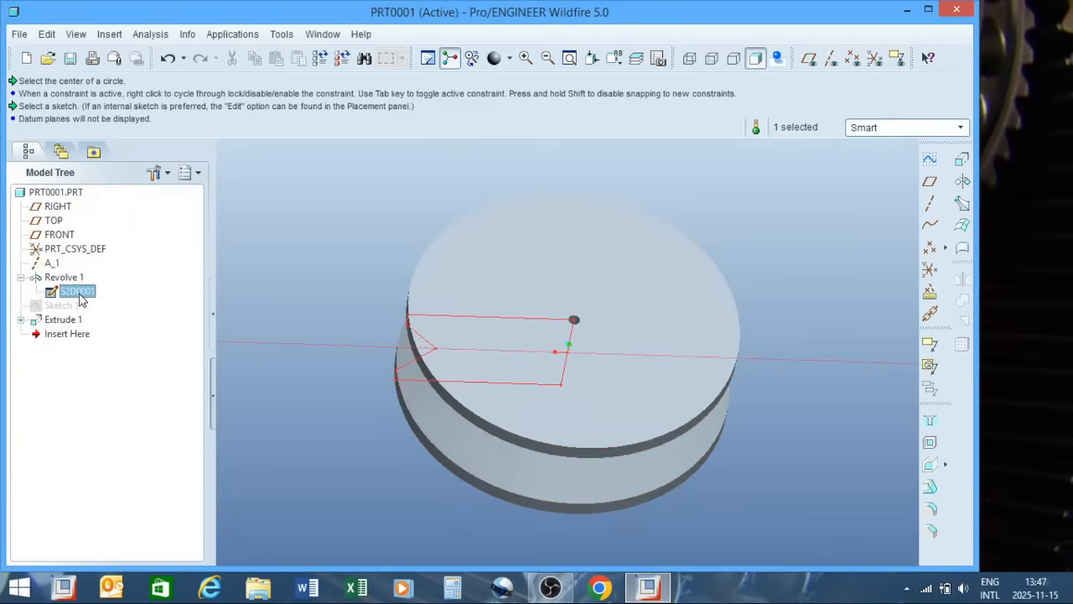
pyautogui.rightClick(81, 300)
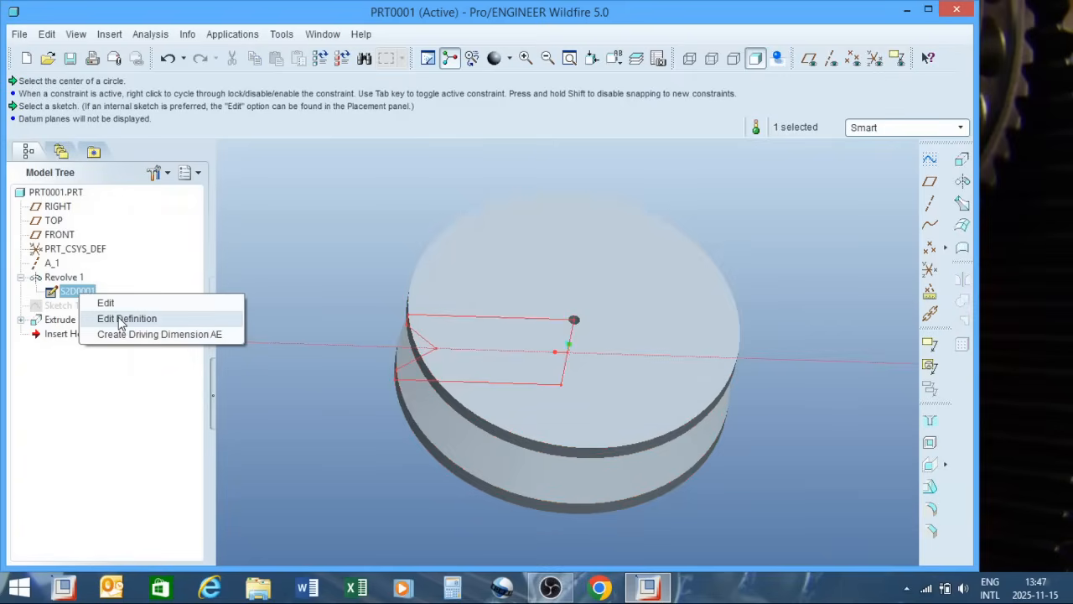
pyautogui.click(120, 322)
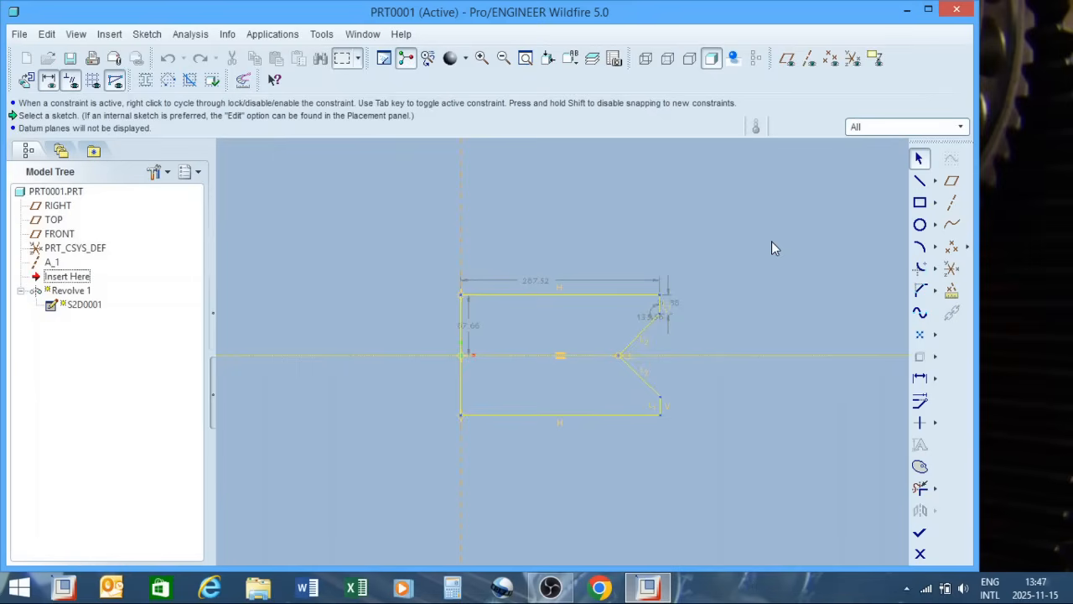
# Set the width of the profile's upper horizontal edge to 40 mm.
pyautogui.doubleClick(535, 282)
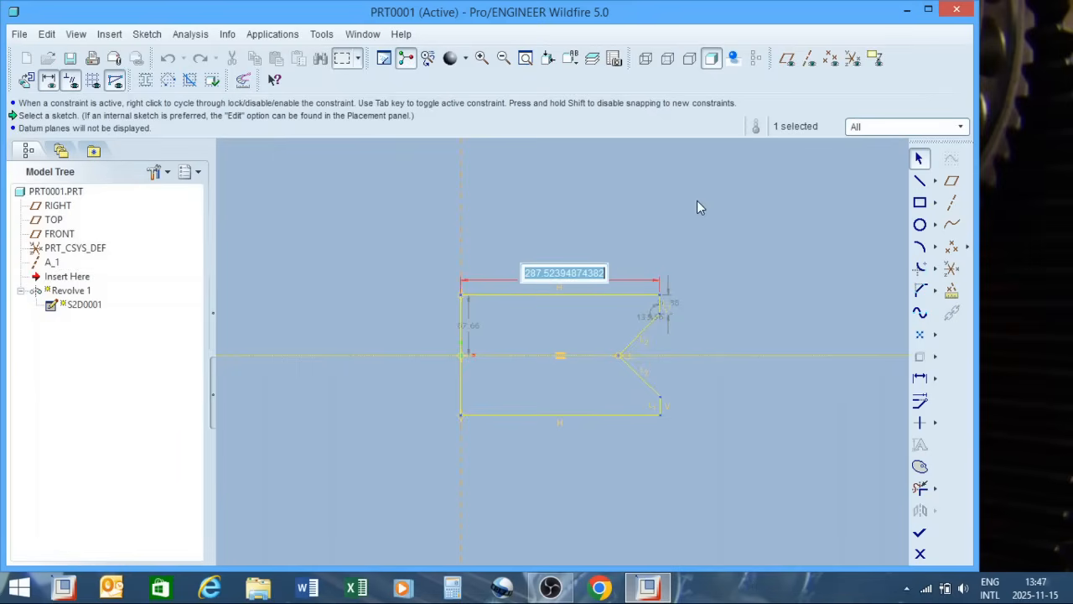
pyautogui.write('40')
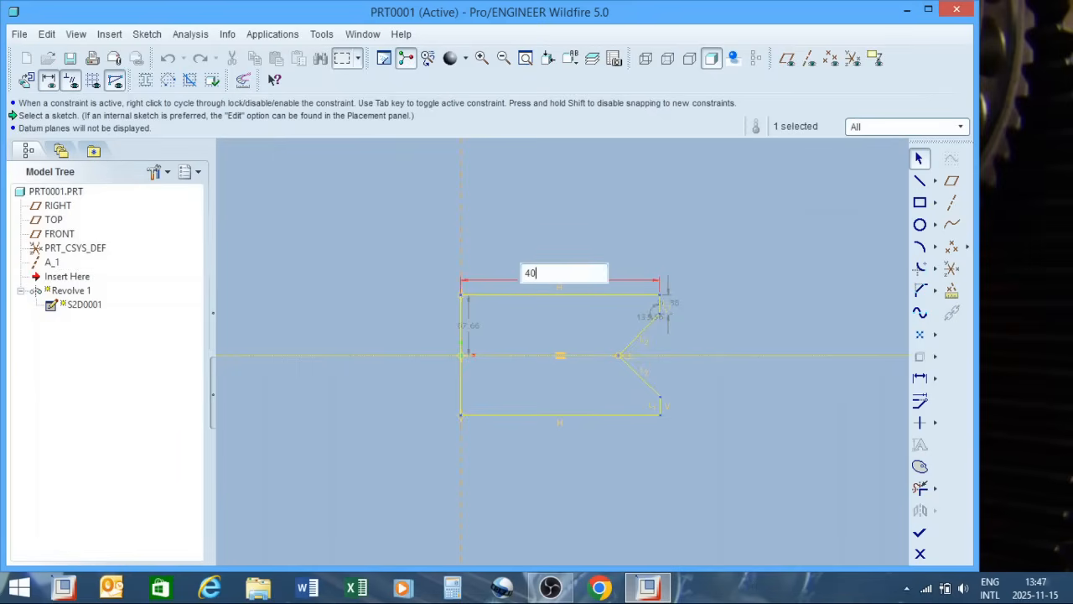
pyautogui.press('Return')
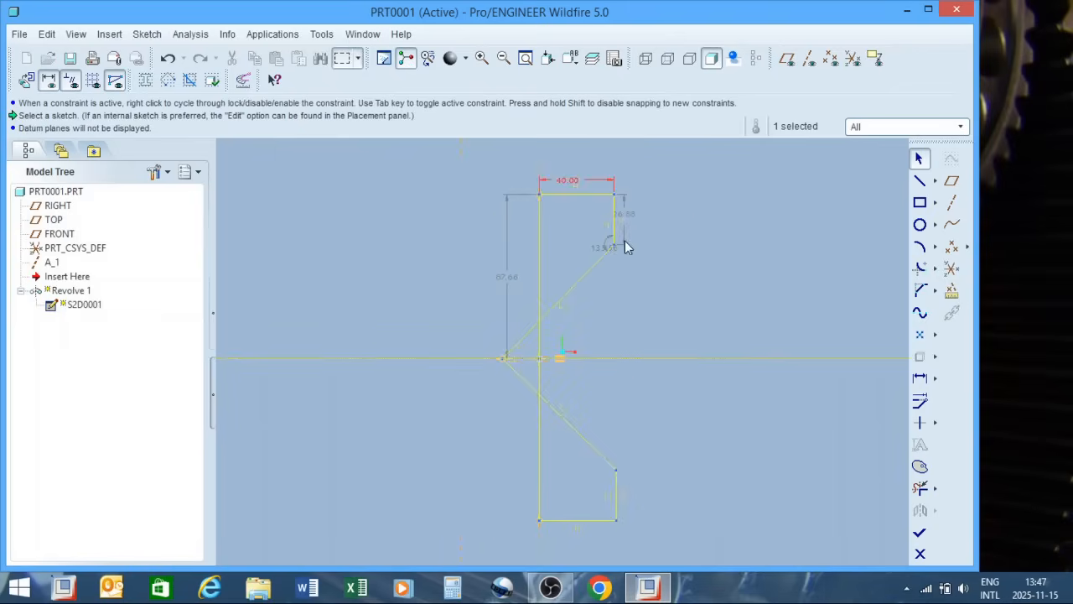
# Try to change the profile's half-height dimension between the upper edge and the horizontal centreline.
pyautogui.doubleClick(511, 277)
pyautogui.write('0')
pyautogui.press('Return')
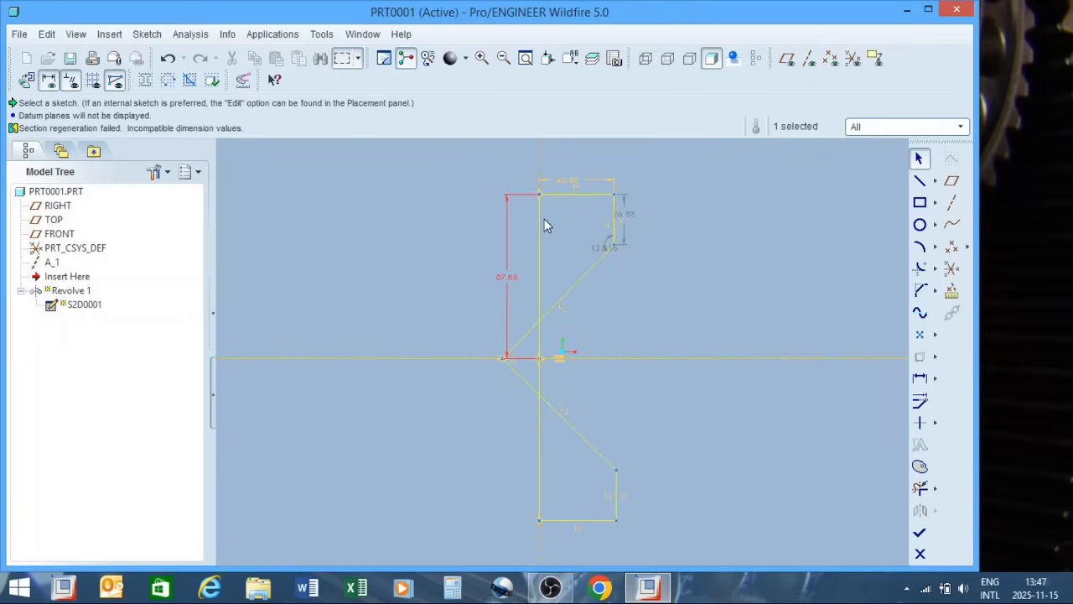
pyautogui.doubleClick(508, 276)
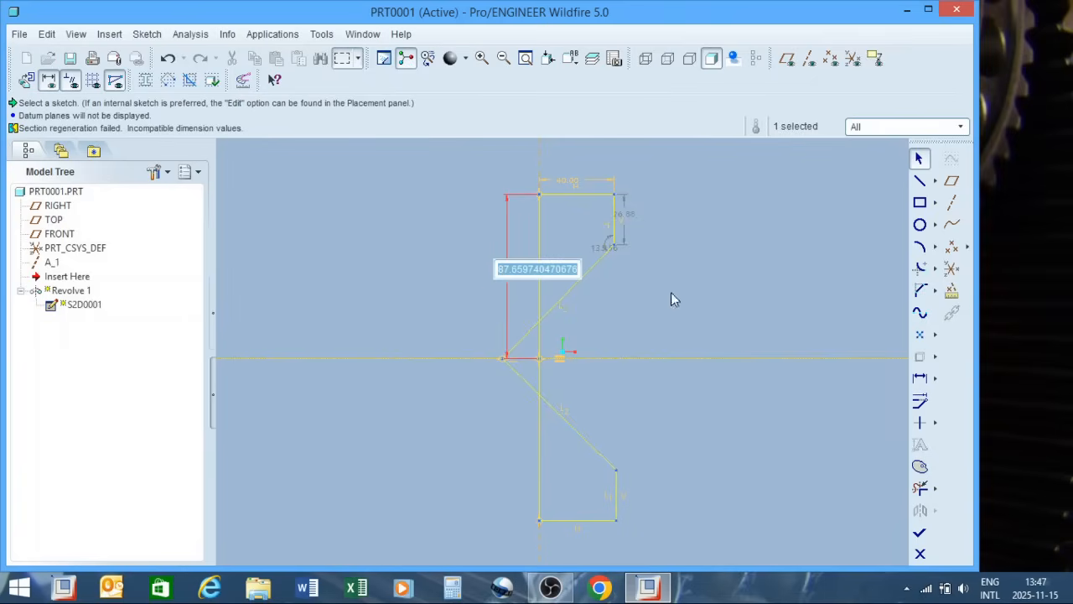
pyautogui.click(689, 228)
# Set the length of the short vertical rim edge above the V-groove to 4 mm.
pyautogui.doubleClick(619, 216)
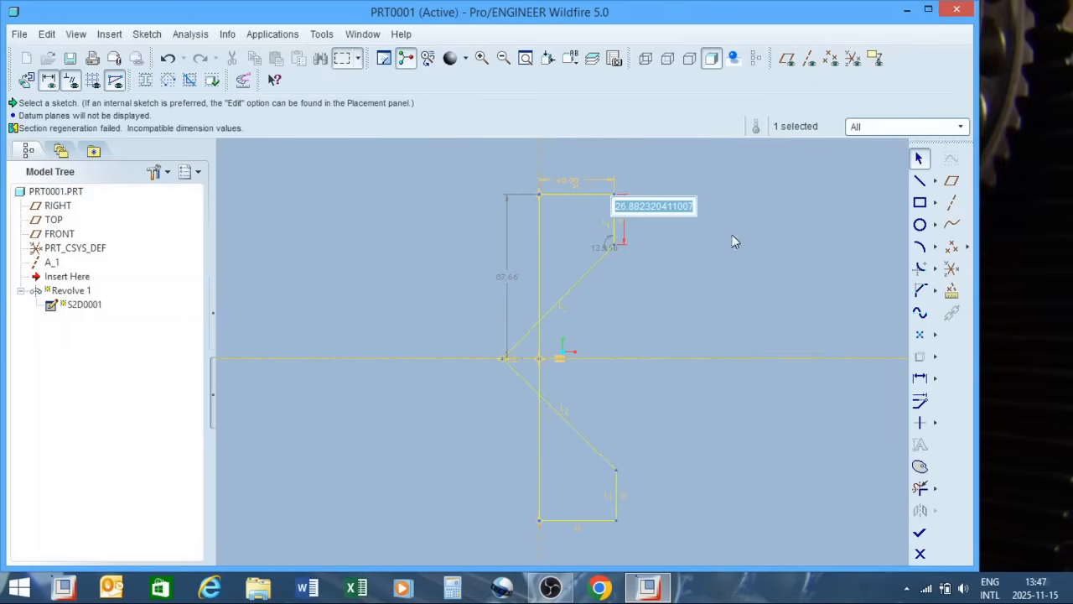
pyautogui.write('4')
pyautogui.press('Return')
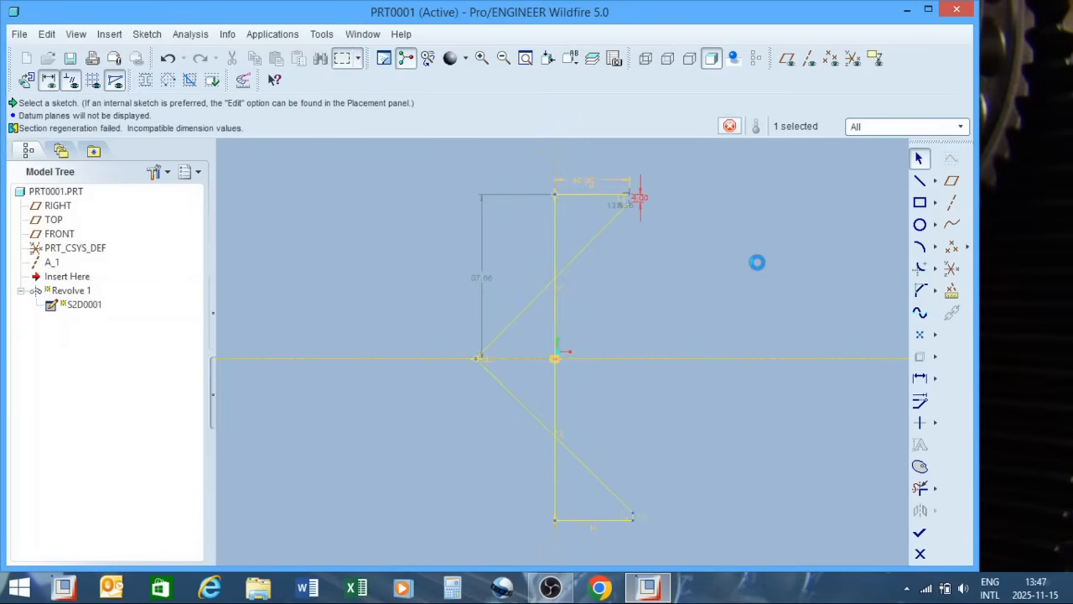
# Dimension the full length of the profile's vertical edge on the revolve axis and set it to 50 mm.
pyautogui.doubleClick(487, 277)
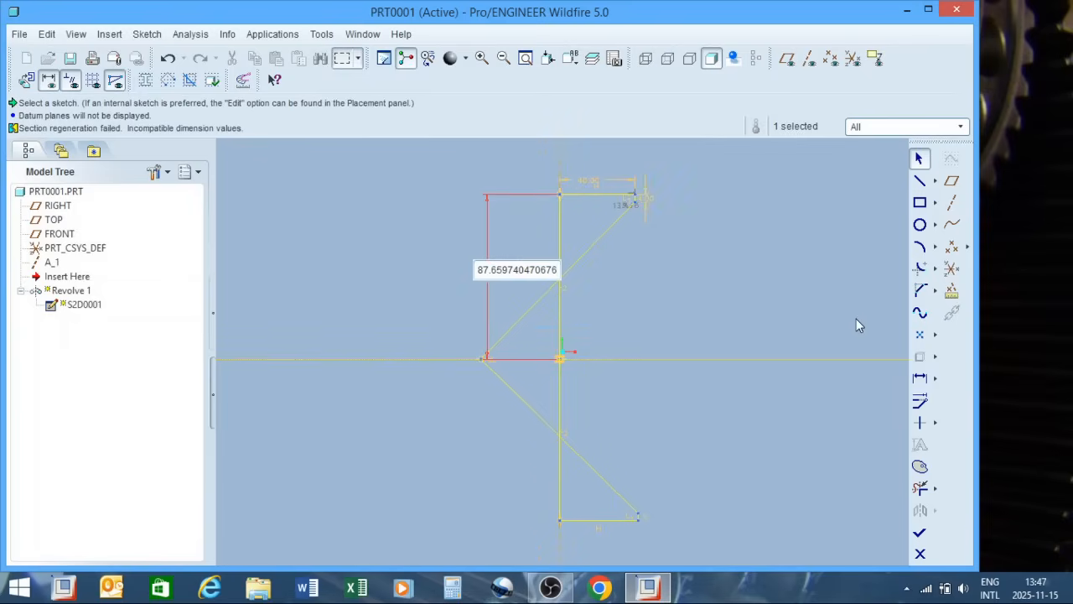
pyautogui.click(746, 282)
pyautogui.click(919, 378)
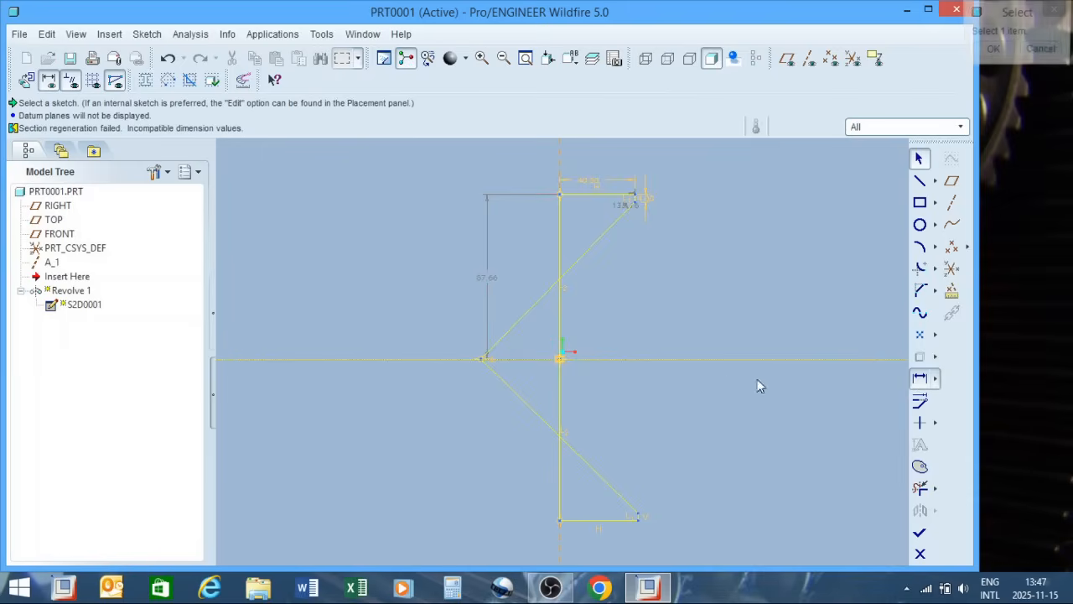
pyautogui.click(561, 388)
pyautogui.middleClick(473, 435)
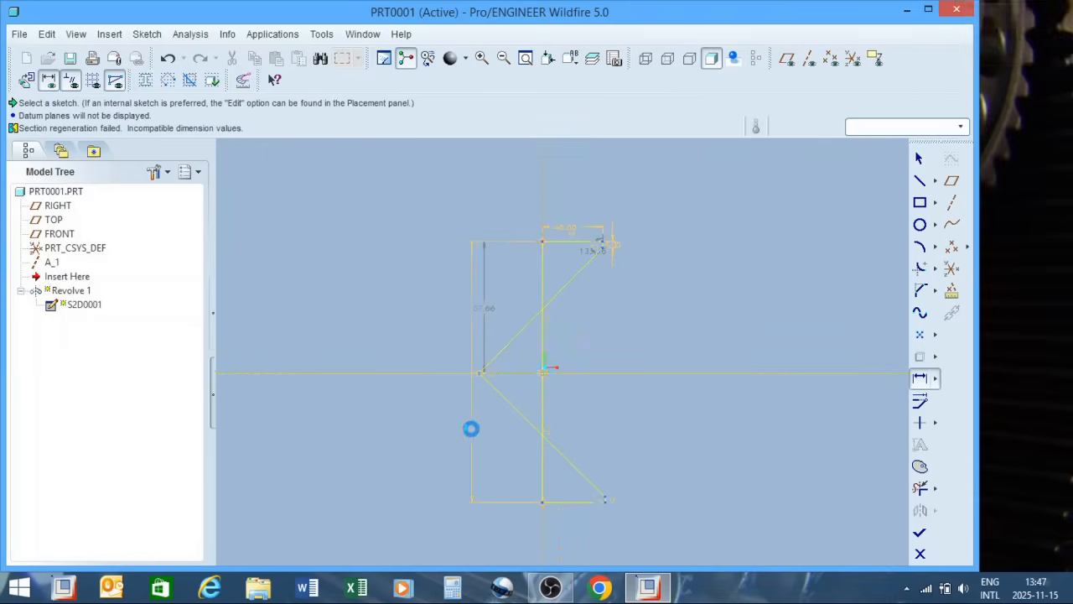
pyautogui.write('50')
pyautogui.press('Return')
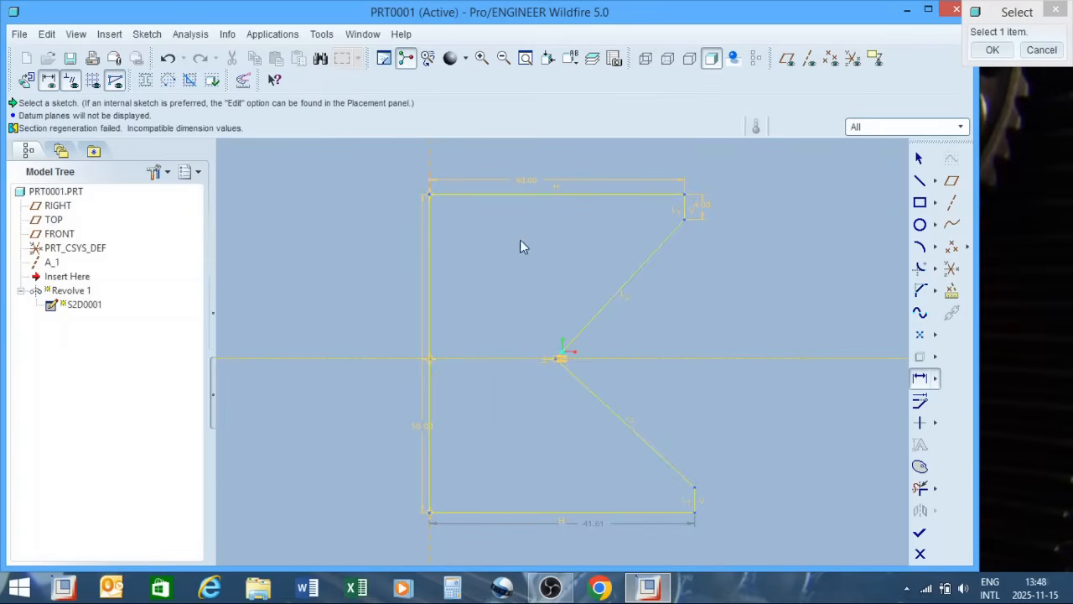
# Leave the Dimension tool and set the profile's overall height to 30 mm.
pyautogui.click(416, 426)
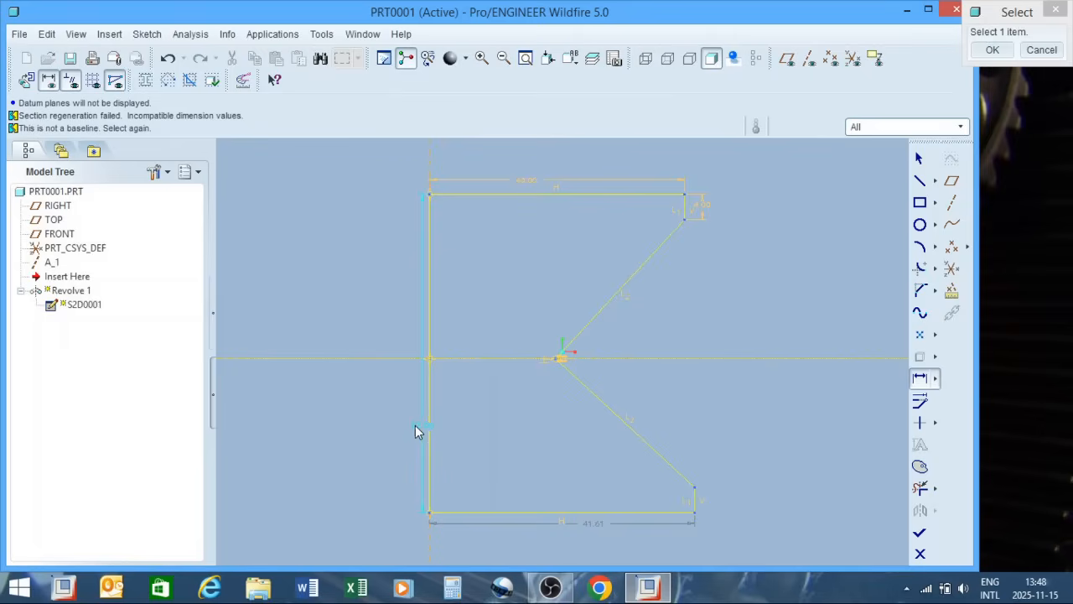
pyautogui.click(1043, 51)
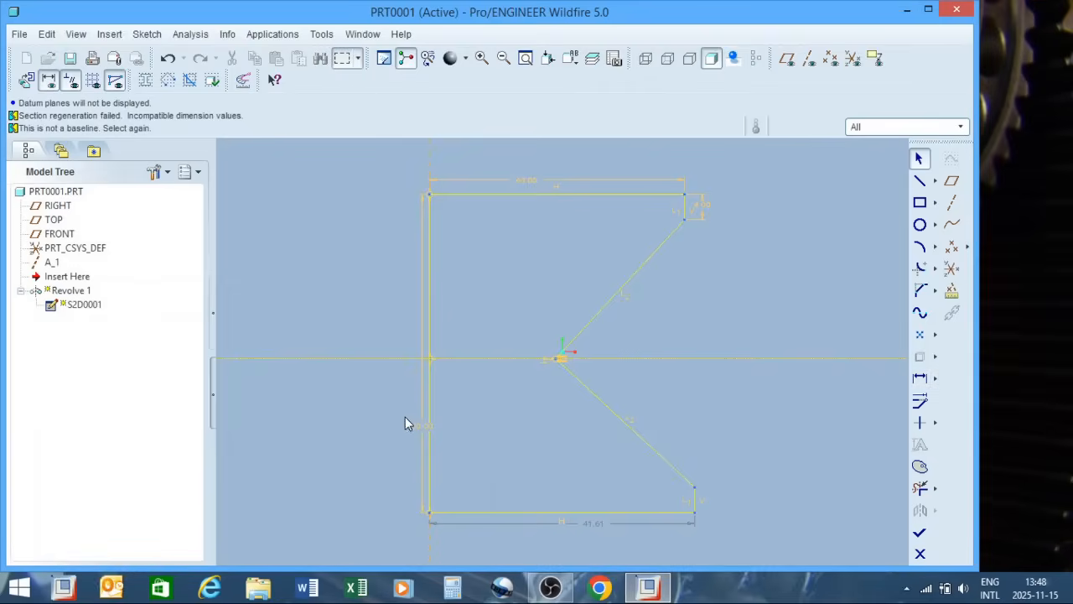
pyautogui.doubleClick(419, 429)
pyautogui.write('30')
pyautogui.press('Return')
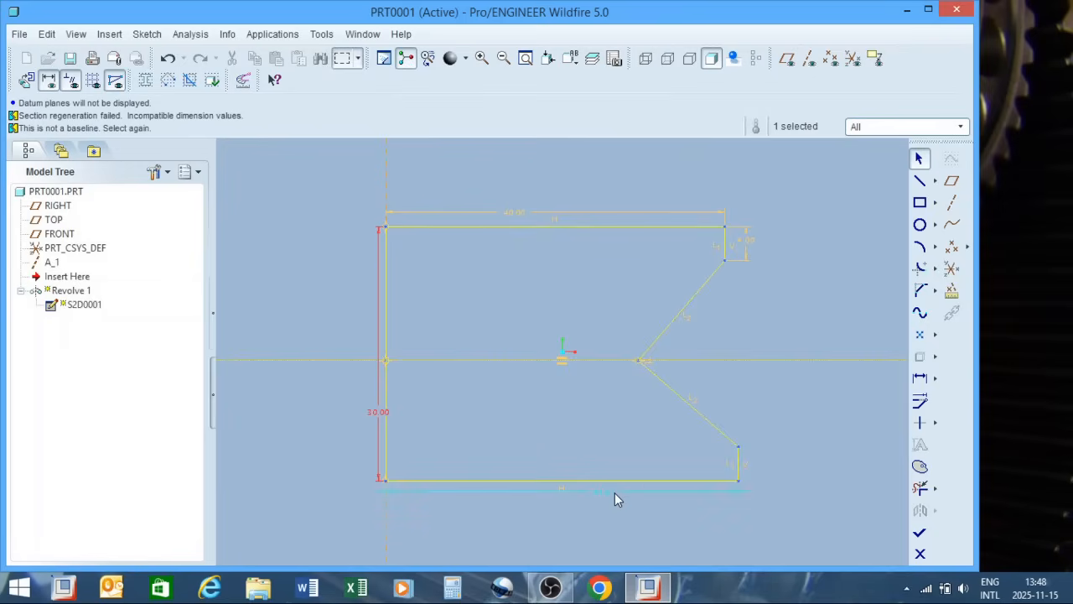
# Constrain the profile's upper and lower horizontal edges to equal length and finish the sketch so the part regenerates.
pyautogui.click(934, 423)
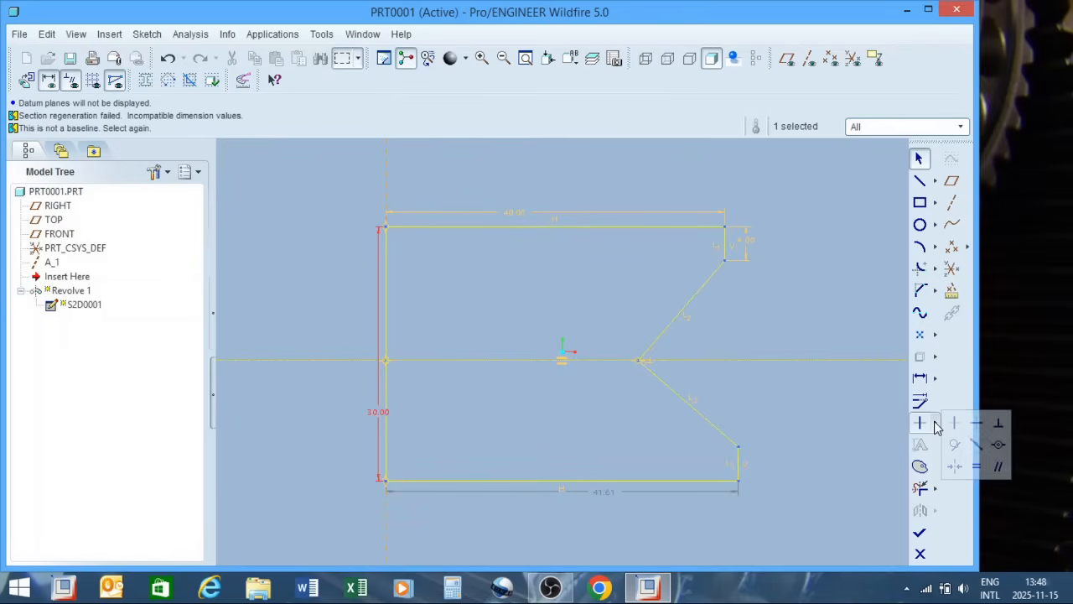
pyautogui.click(977, 467)
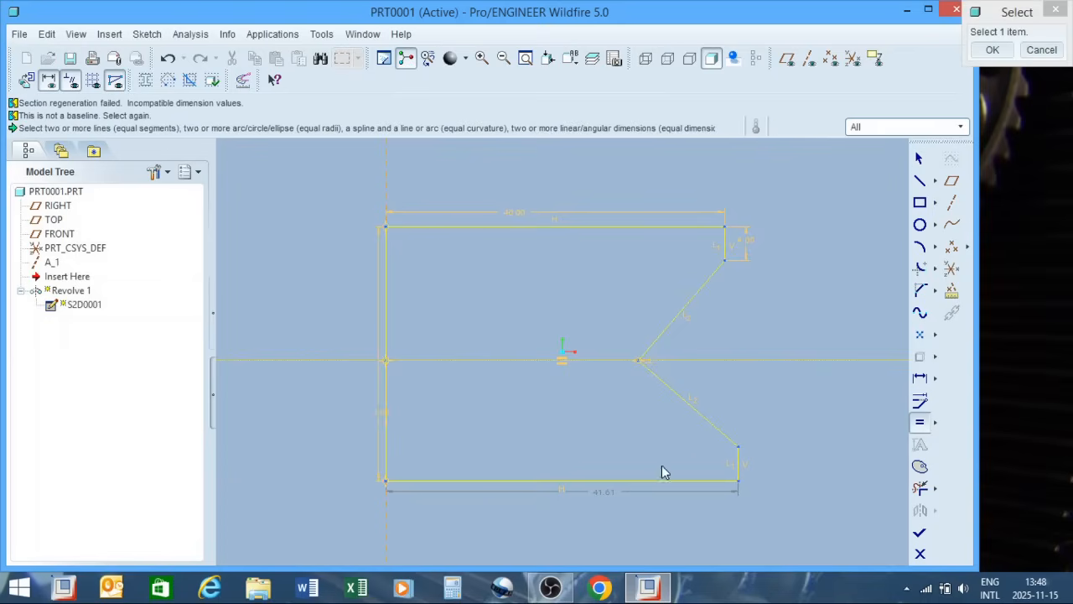
pyautogui.click(588, 226)
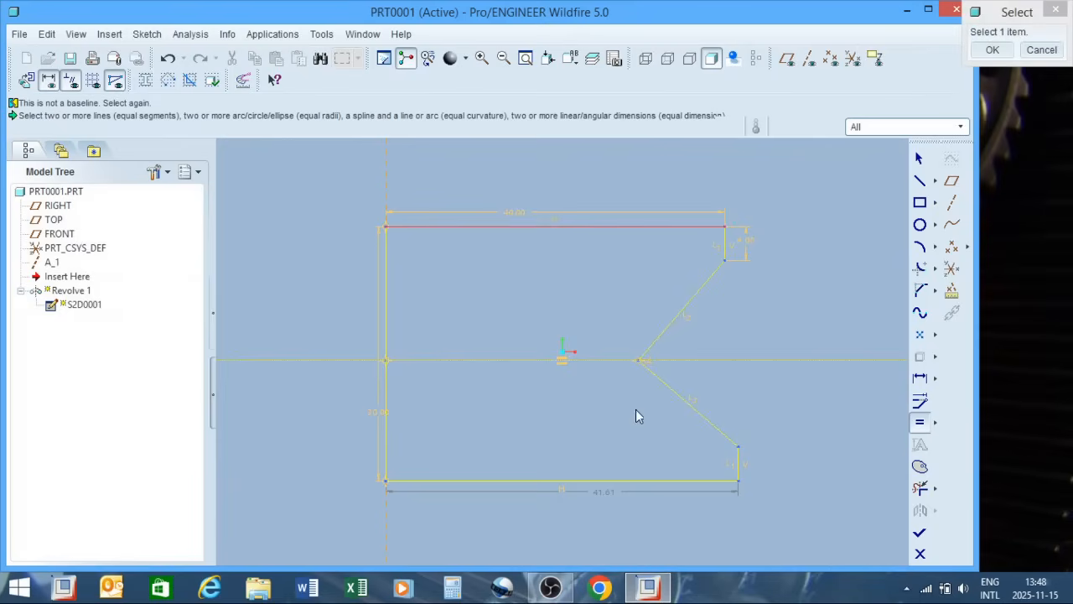
pyautogui.click(620, 480)
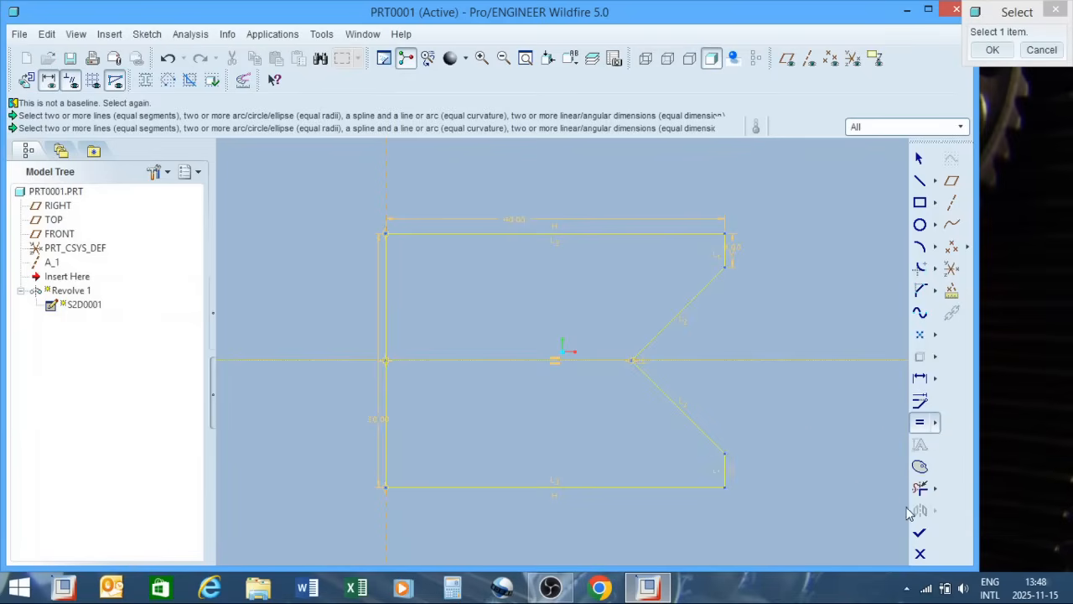
pyautogui.click(919, 532)
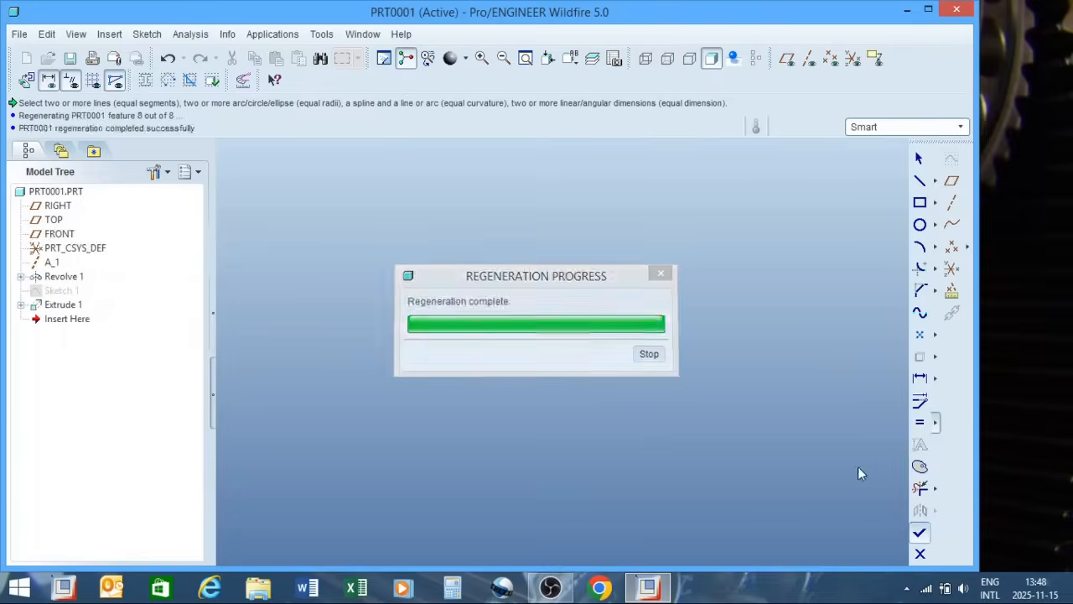
# Start a new sketch on the flat top face of the grooved disc with the default orientation.
pyautogui.moveTo(576, 342); pyautogui.dragTo(552, 323, button='middle')
pyautogui.scroll(-2, 524, 374)
pyautogui.scroll(4, 550, 352)
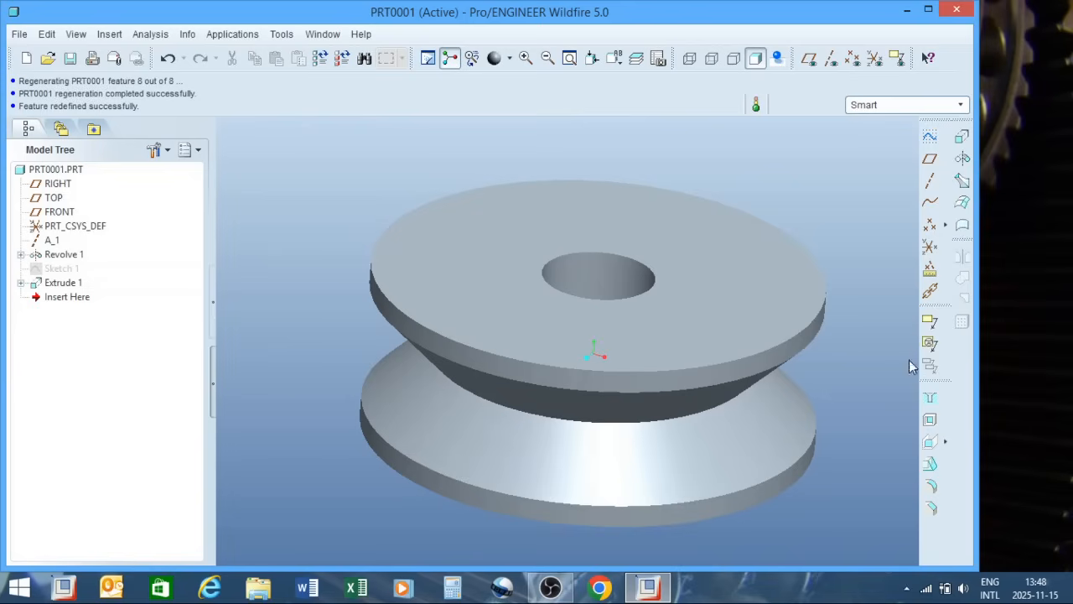
pyautogui.click(929, 137)
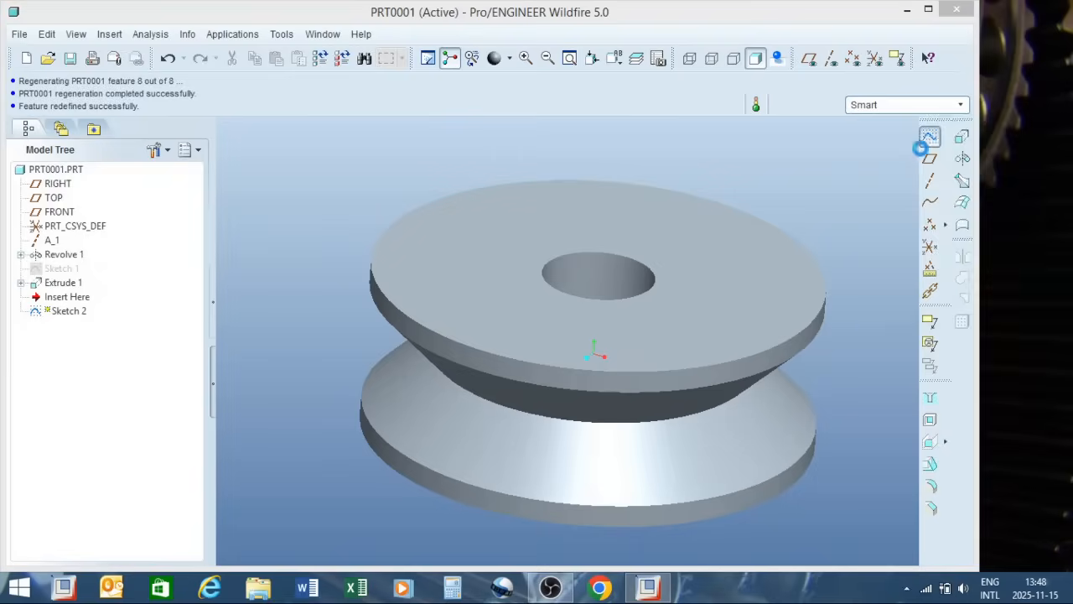
pyautogui.click(766, 299)
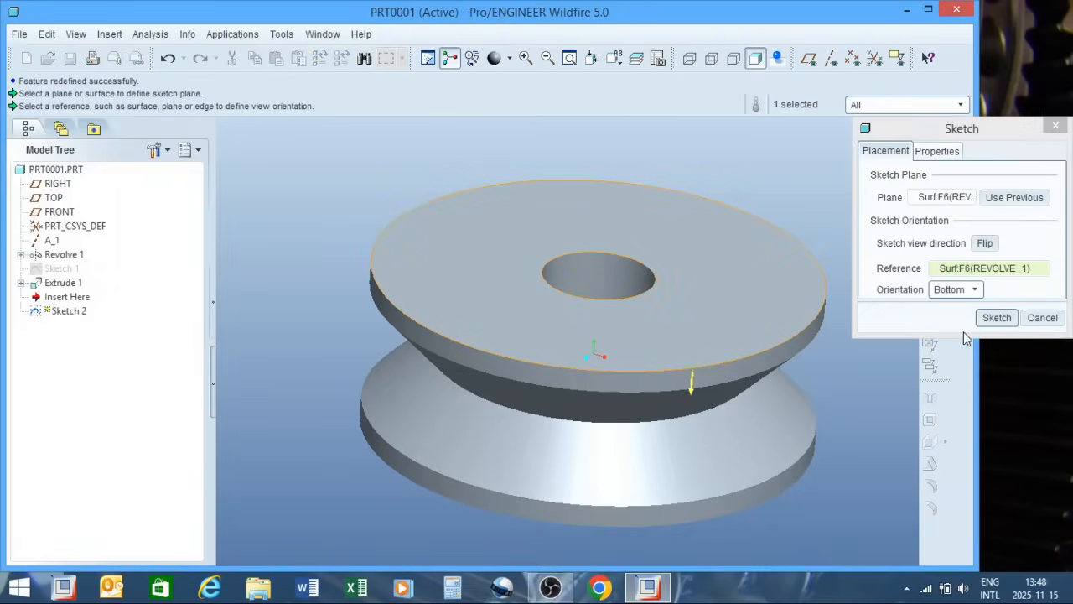
pyautogui.click(984, 320)
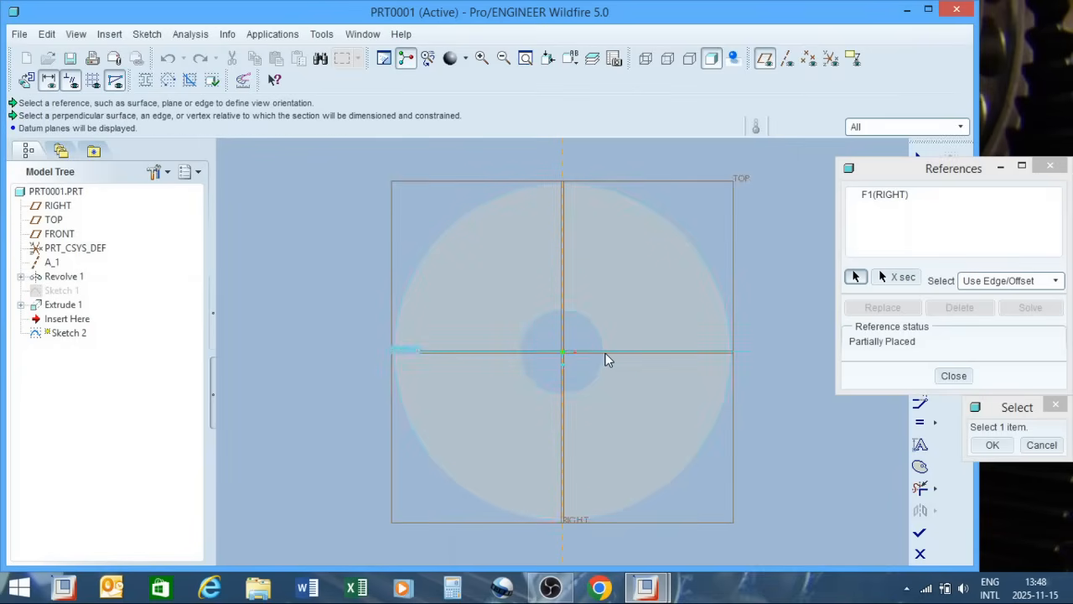
# With the datum planes displayed, add the FRONT plane and the disc's outer rim surface as sketch references.
pyautogui.click(606, 352)
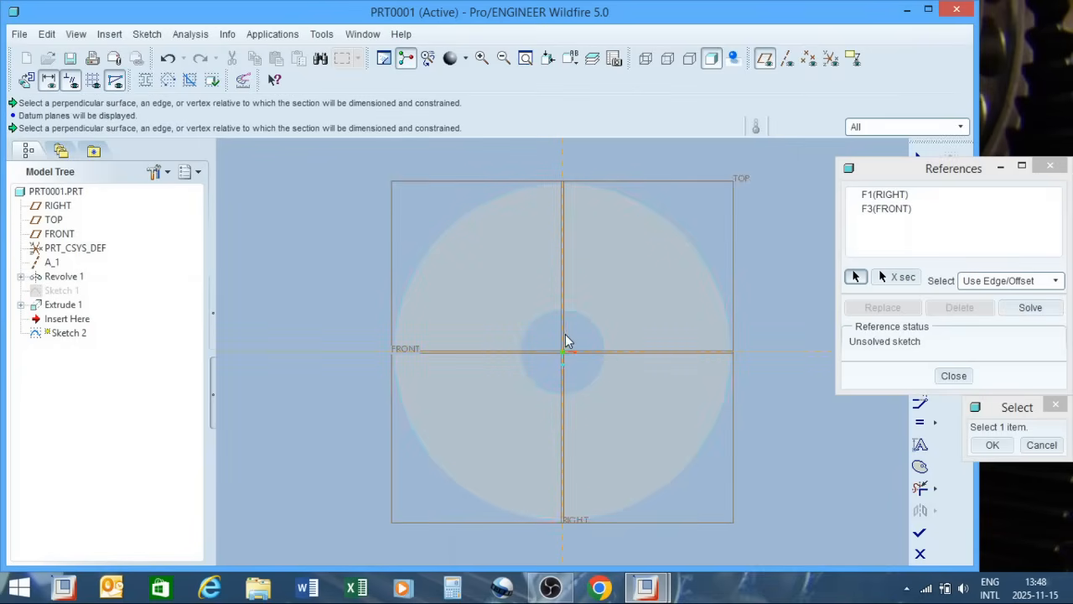
pyautogui.click(725, 325)
pyautogui.click(992, 445)
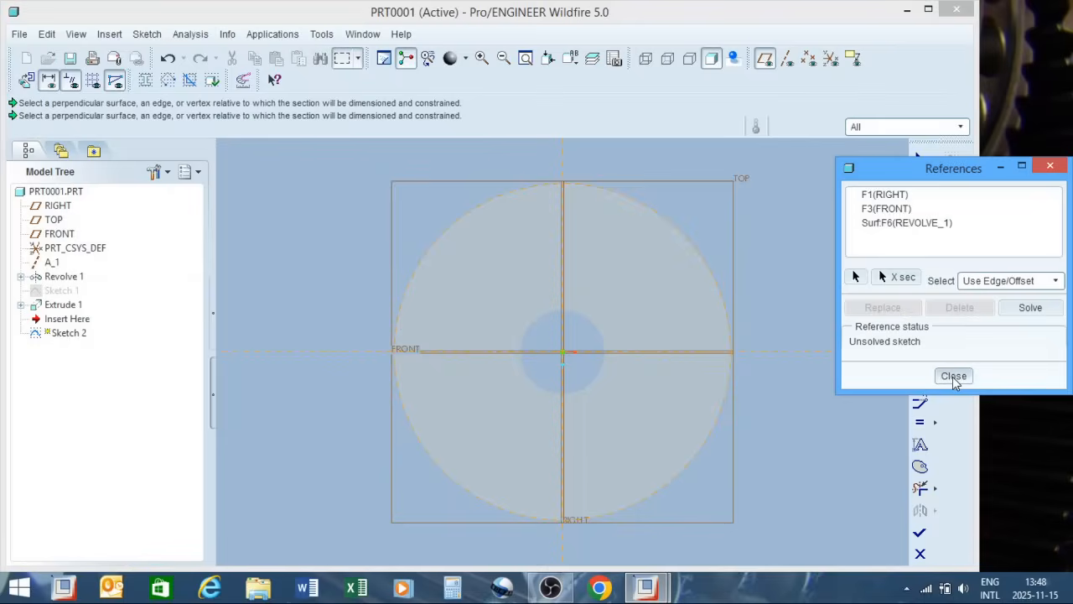
pyautogui.click(953, 376)
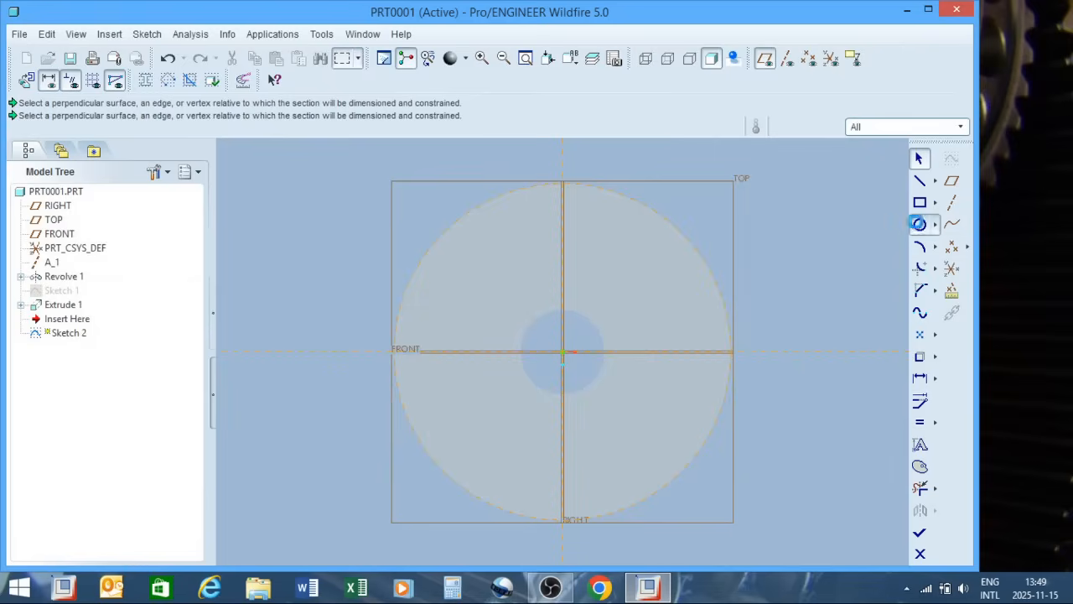
# Sketch a circle about 35 mm in diameter centred on the disc, around the centre hole.
pyautogui.click(919, 224)
pyautogui.click(562, 351)
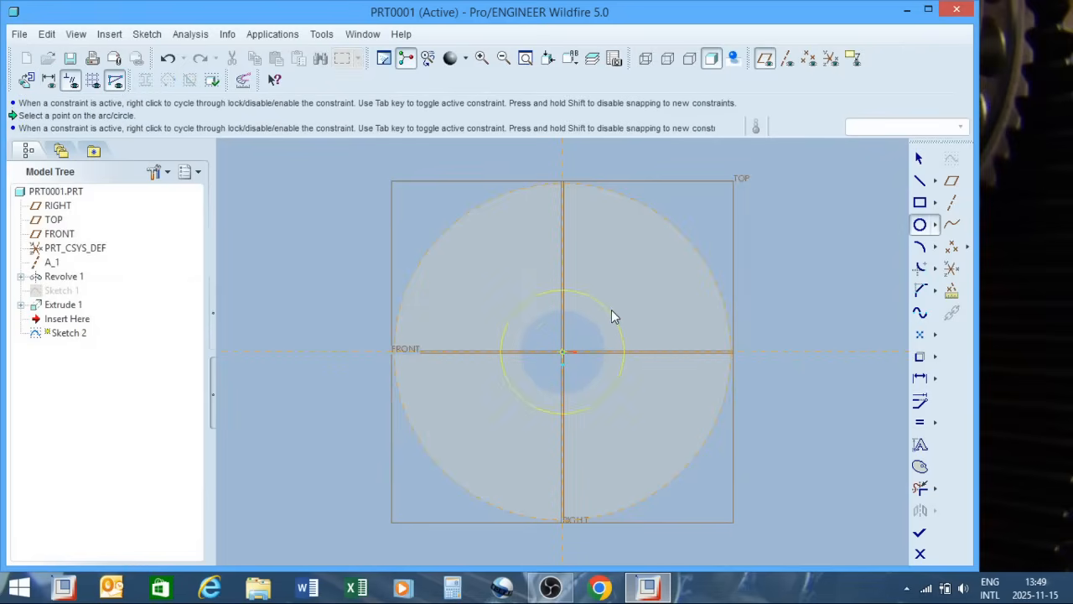
pyautogui.click(620, 310)
pyautogui.click(918, 159)
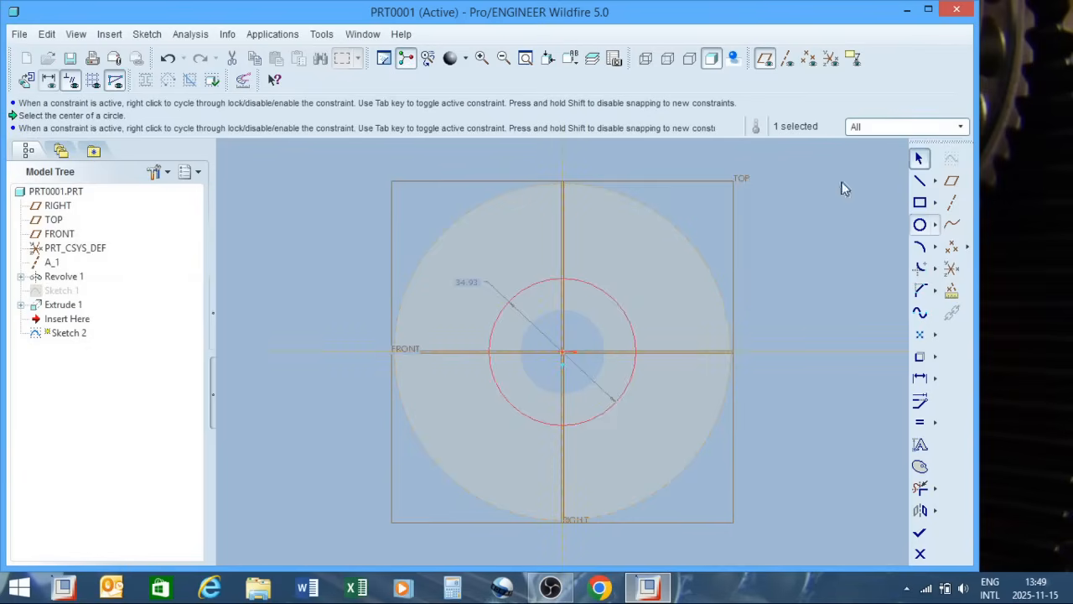
# Set the new circle's diameter to 40 mm.
pyautogui.doubleClick(469, 283)
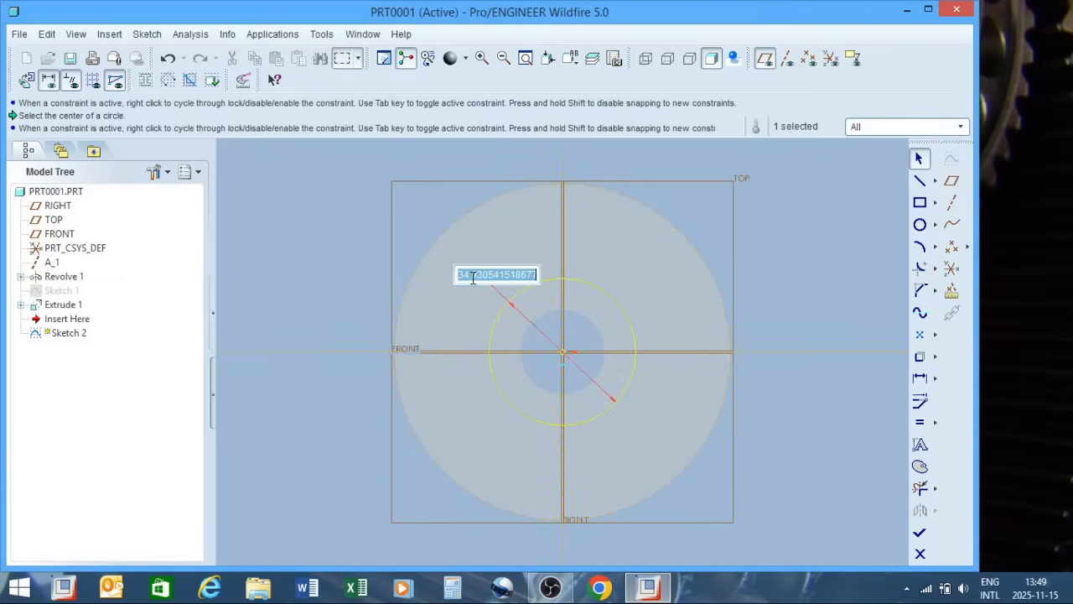
pyautogui.write('40')
pyautogui.press('Return')
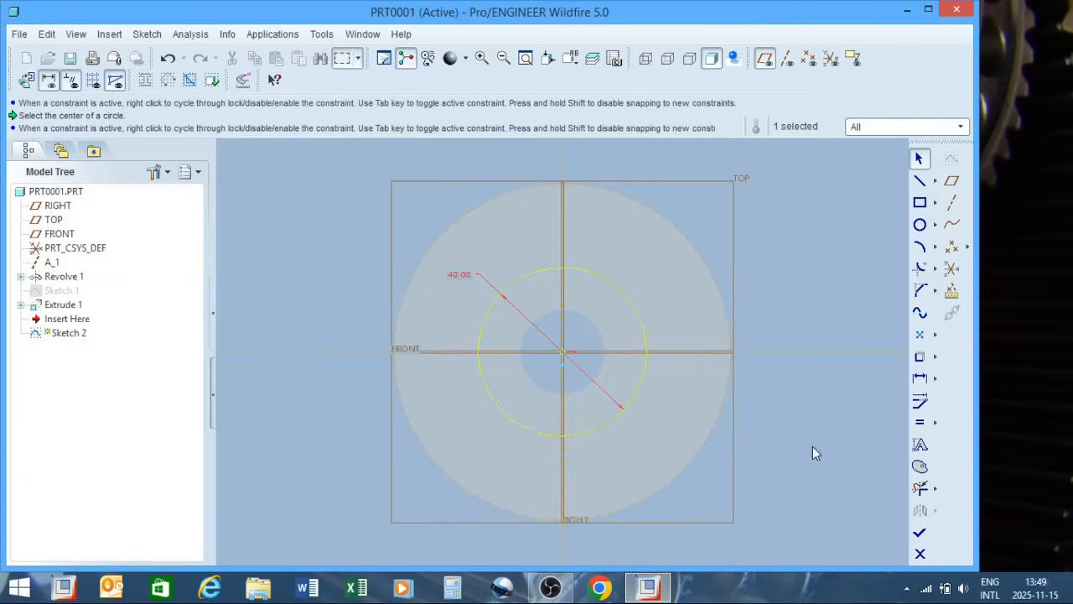
# Finish the 40 mm circle sketch and extrude it as a cut 8 mm deep into the disc's top face.
pyautogui.click(919, 534)
pyautogui.moveTo(742, 466)
pyautogui.mouseDown(button='middle')
pyautogui.moveTo(729, 399)
pyautogui.moveTo(744, 405)
pyautogui.mouseUp(button='middle')
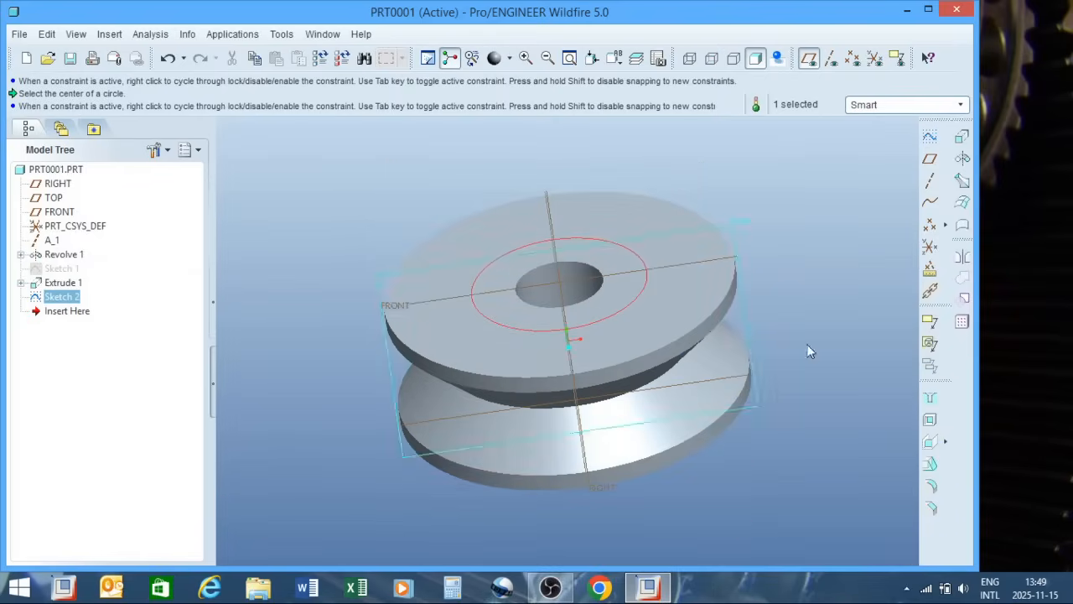
pyautogui.click(962, 135)
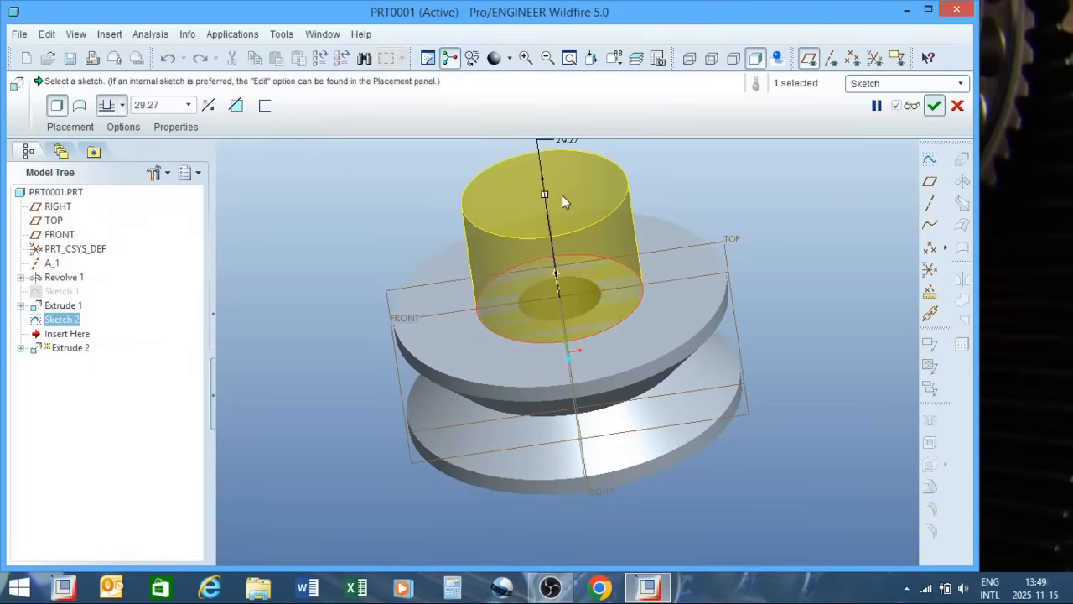
pyautogui.moveTo(545, 198); pyautogui.dragTo(606, 333)
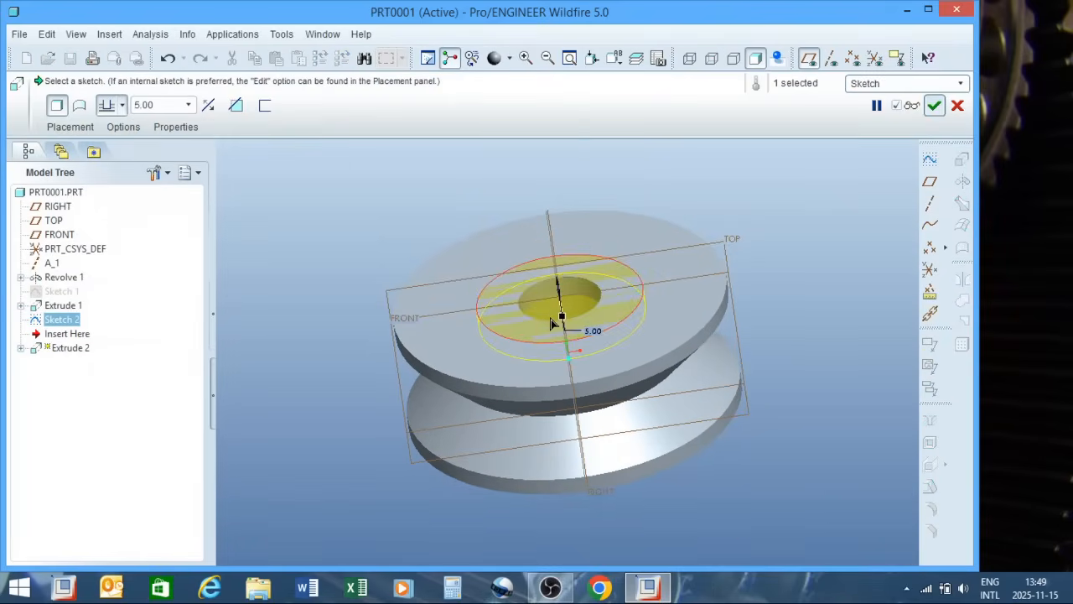
pyautogui.doubleClick(595, 336)
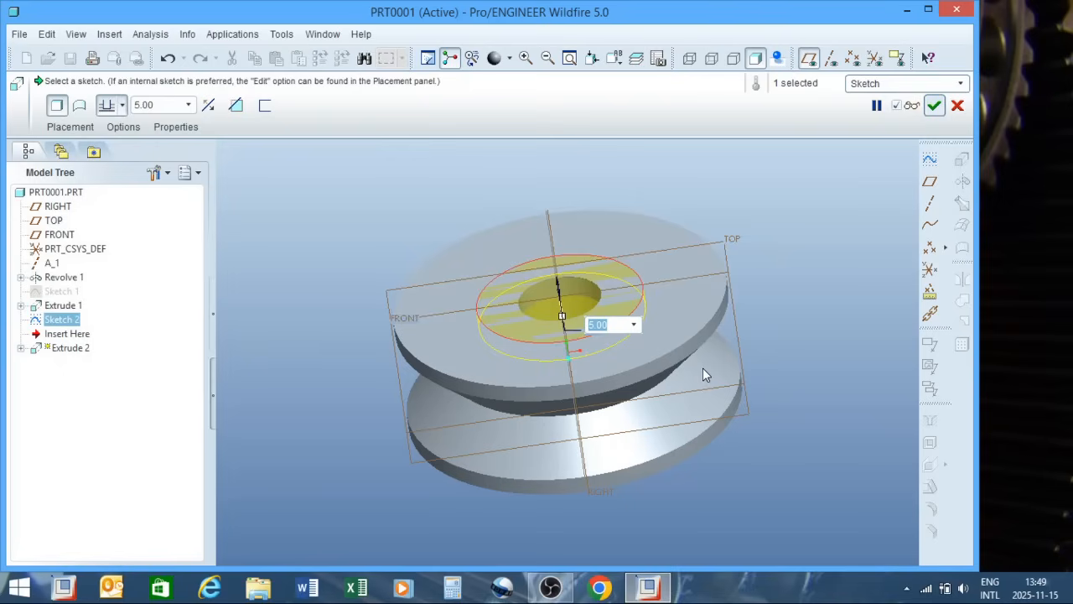
pyautogui.write('8')
pyautogui.press('Return')
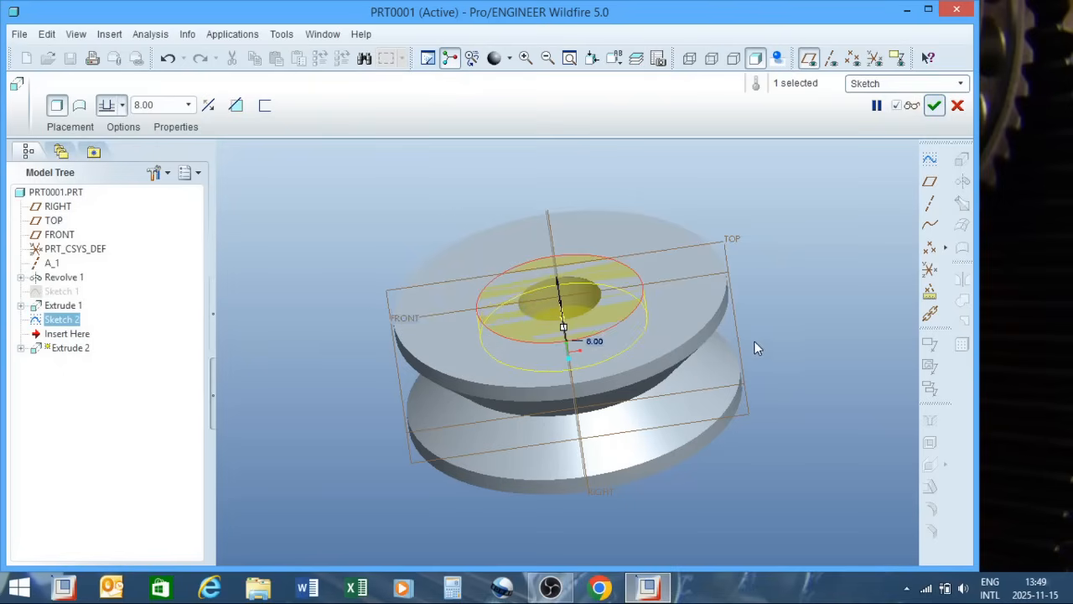
pyautogui.click(236, 106)
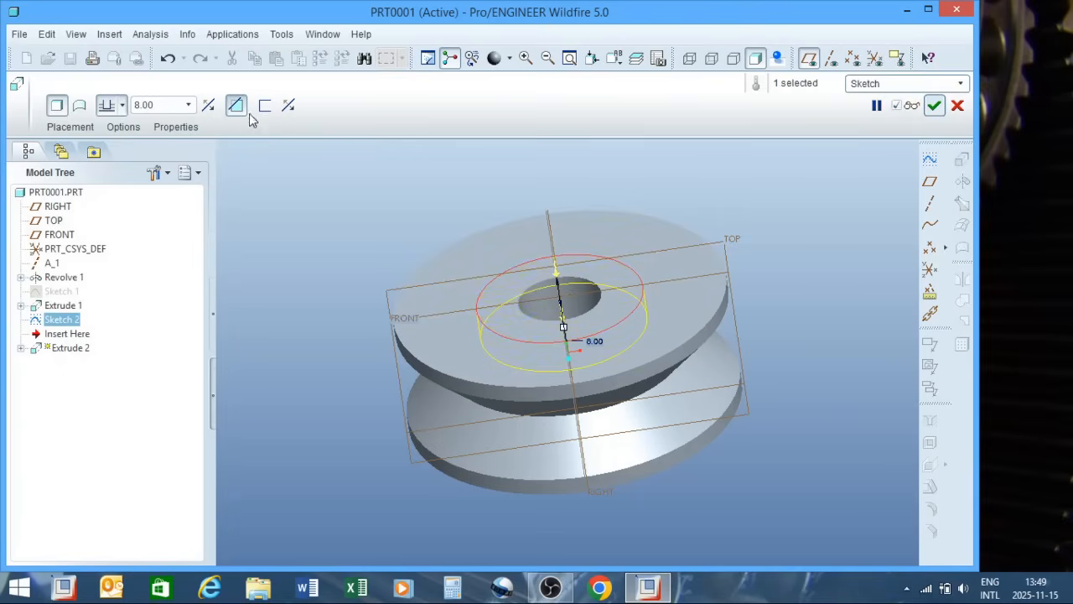
pyautogui.middleClick(387, 210)
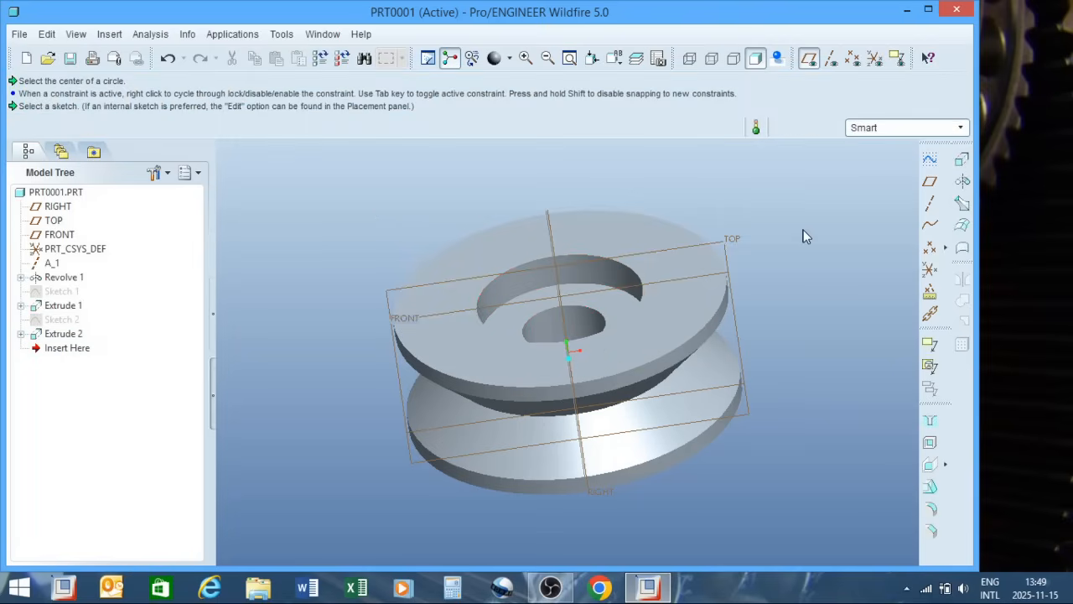
# Mirror the 8 mm recess cut about the TOP datum plane onto the disc's opposite face.
pyautogui.moveTo(757, 262); pyautogui.dragTo(853, 205, button='middle')
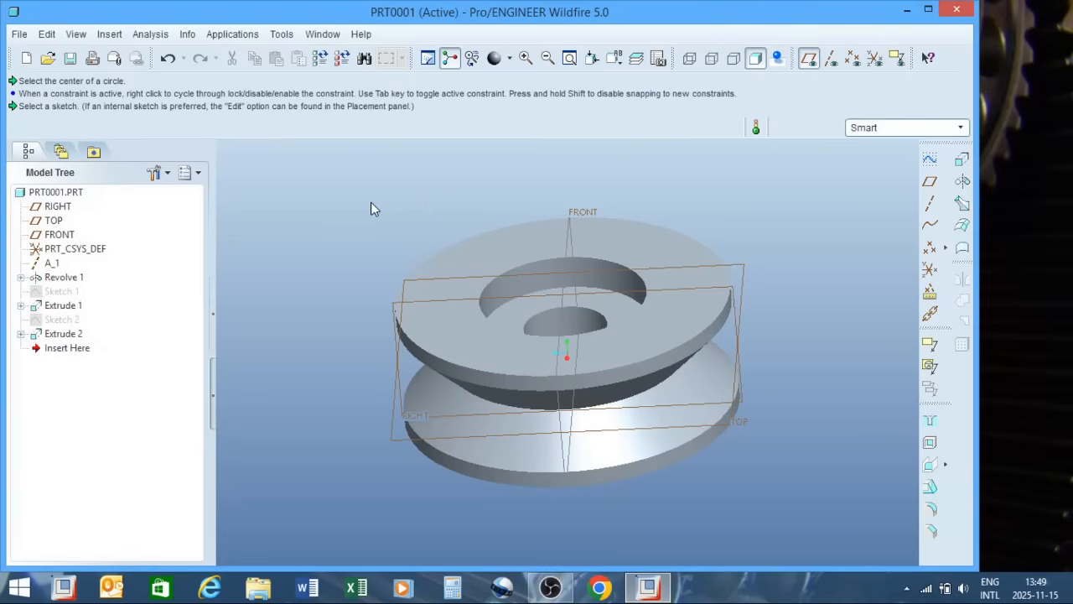
pyautogui.click(67, 334)
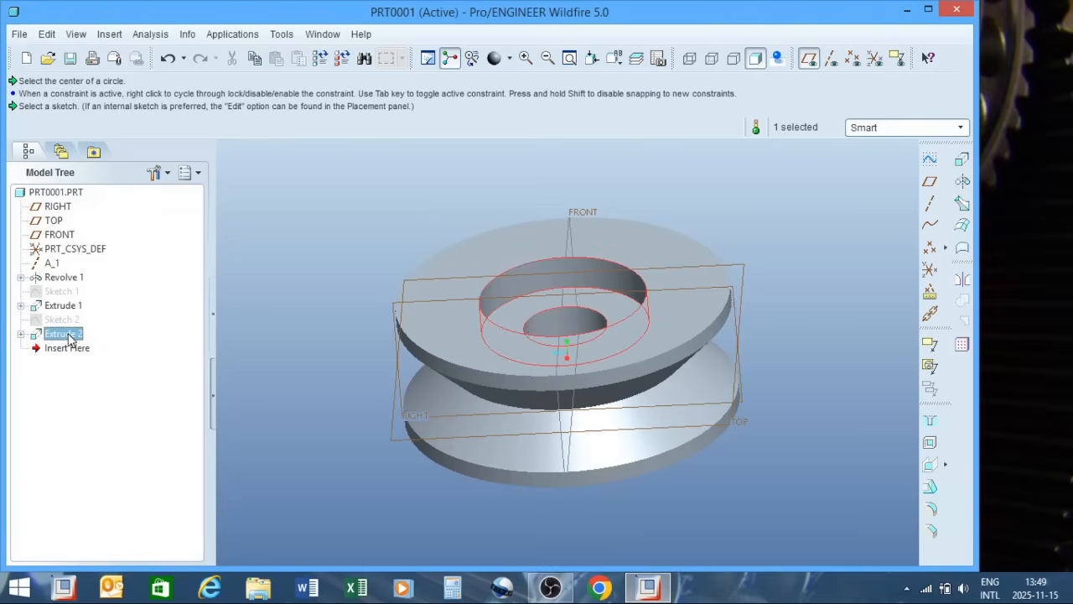
pyautogui.click(962, 281)
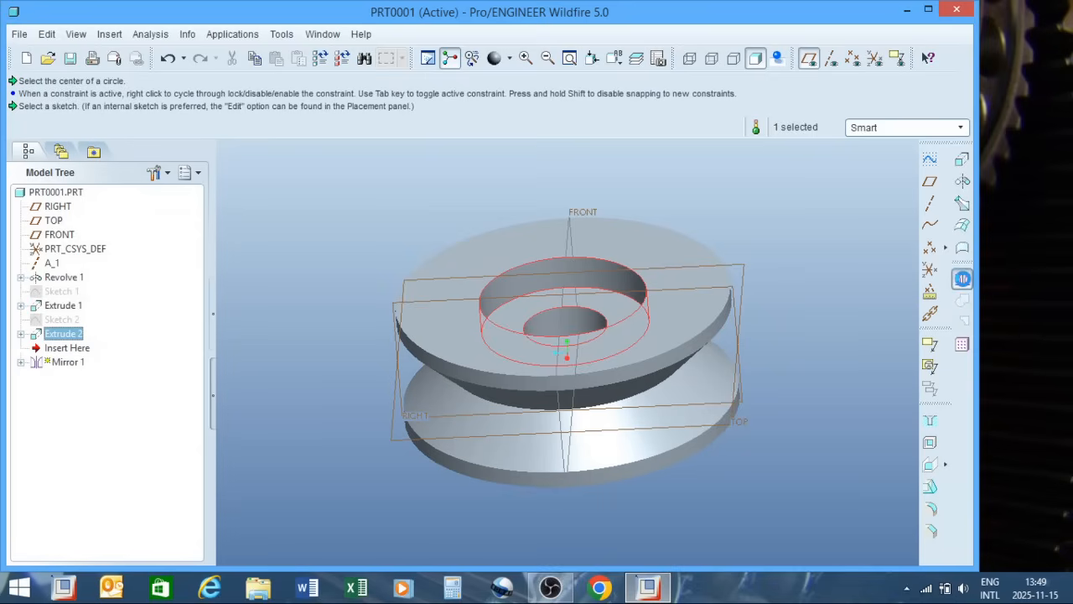
pyautogui.moveTo(838, 308); pyautogui.dragTo(763, 305, button='middle')
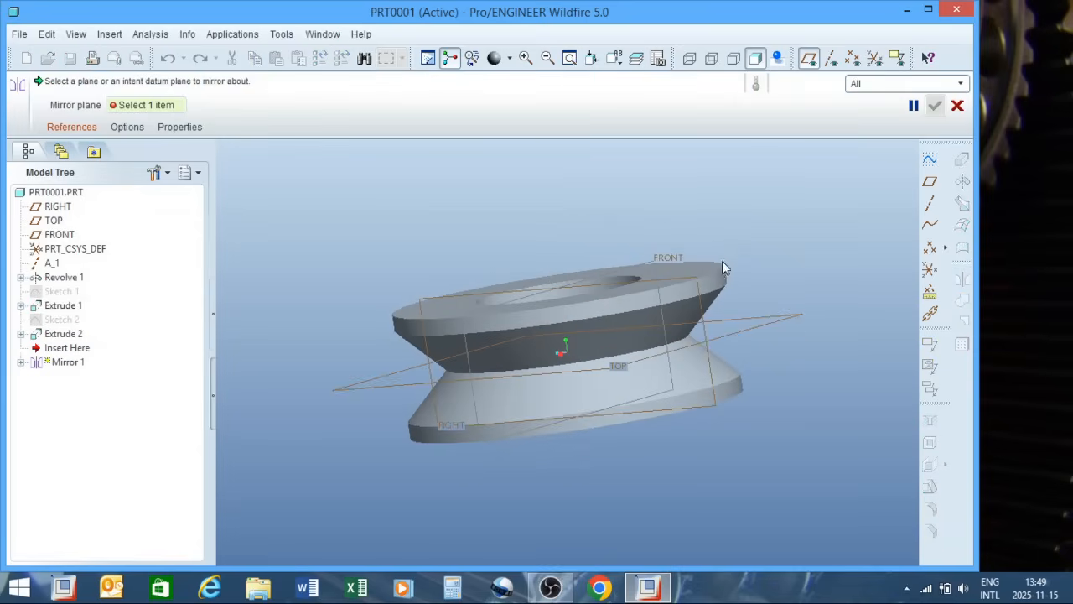
pyautogui.click(795, 317)
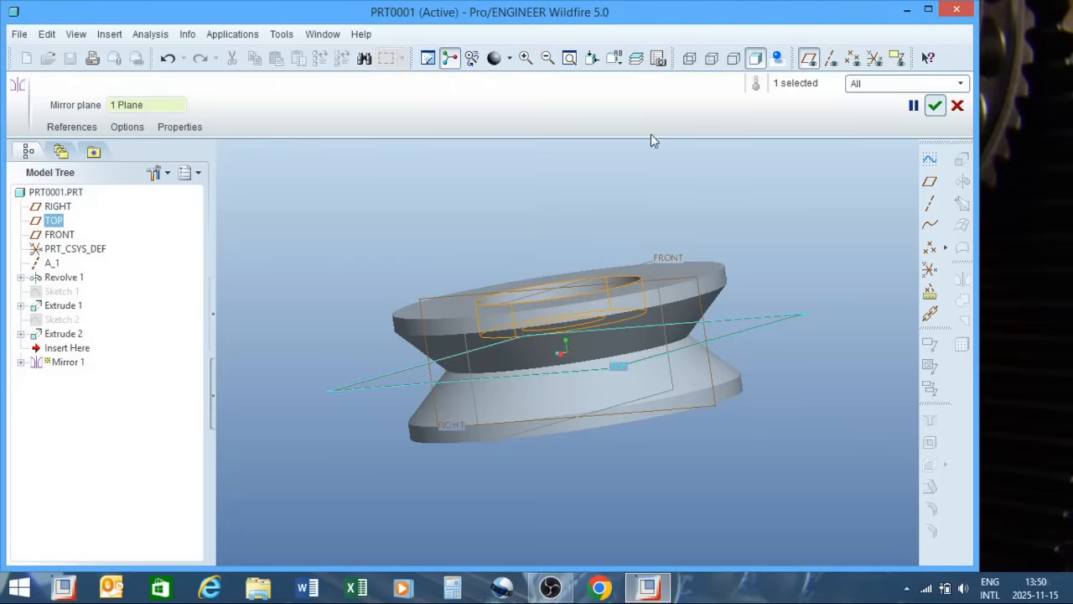
pyautogui.click(936, 108)
pyautogui.moveTo(753, 463); pyautogui.dragTo(725, 297, button='middle')
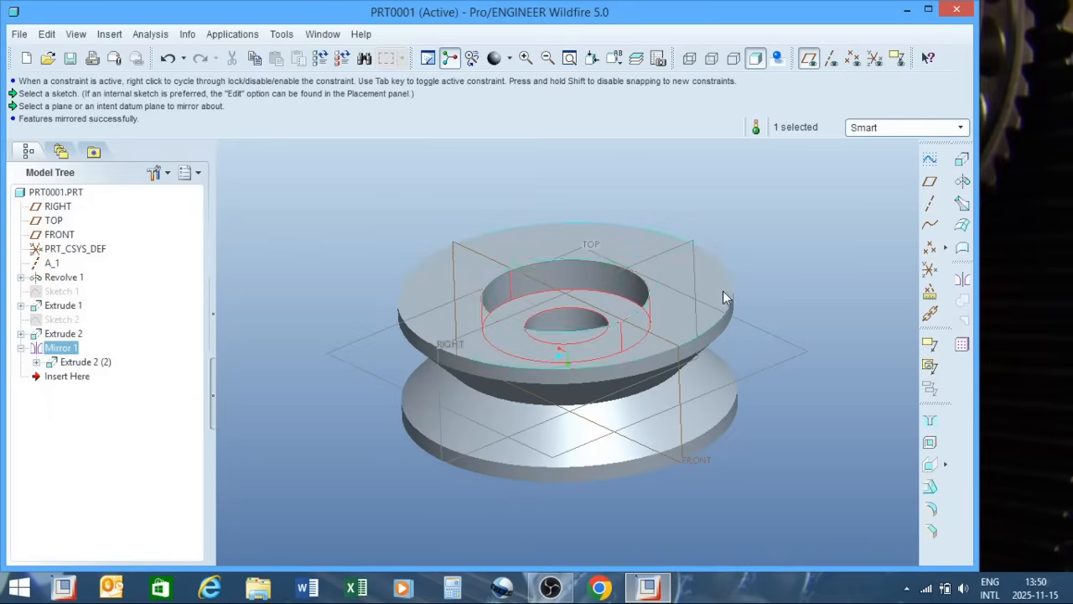
pyautogui.click(888, 243)
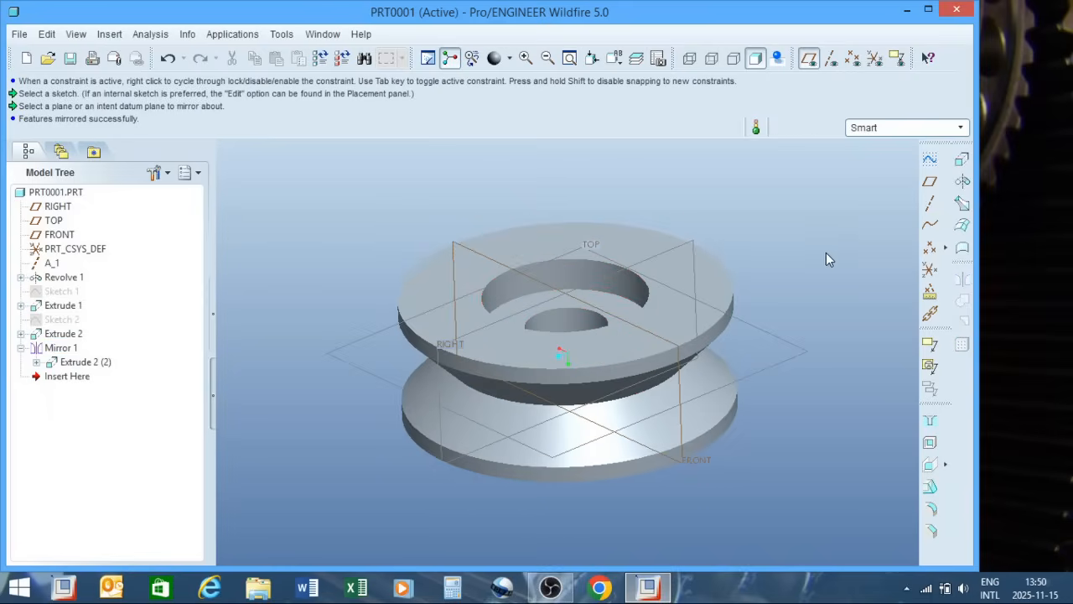
# Hide the datum planes and chamfer the outer edge of the recess with a 1 mm D x D chamfer.
pyautogui.click(808, 58)
pyautogui.moveTo(671, 262)
pyautogui.mouseDown(button='middle')
pyautogui.moveTo(603, 327)
pyautogui.moveTo(599, 297)
pyautogui.moveTo(568, 404)
pyautogui.moveTo(579, 338)
pyautogui.moveTo(603, 313)
pyautogui.moveTo(632, 368)
pyautogui.moveTo(650, 333)
pyautogui.moveTo(594, 352)
pyautogui.moveTo(594, 391)
pyautogui.moveTo(668, 376)
pyautogui.moveTo(664, 312)
pyautogui.moveTo(659, 327)
pyautogui.moveTo(642, 297)
pyautogui.moveTo(599, 270)
pyautogui.moveTo(642, 168)
pyautogui.moveTo(625, 235)
pyautogui.moveTo(606, 251)
pyautogui.moveTo(610, 232)
pyautogui.mouseUp(button='middle')
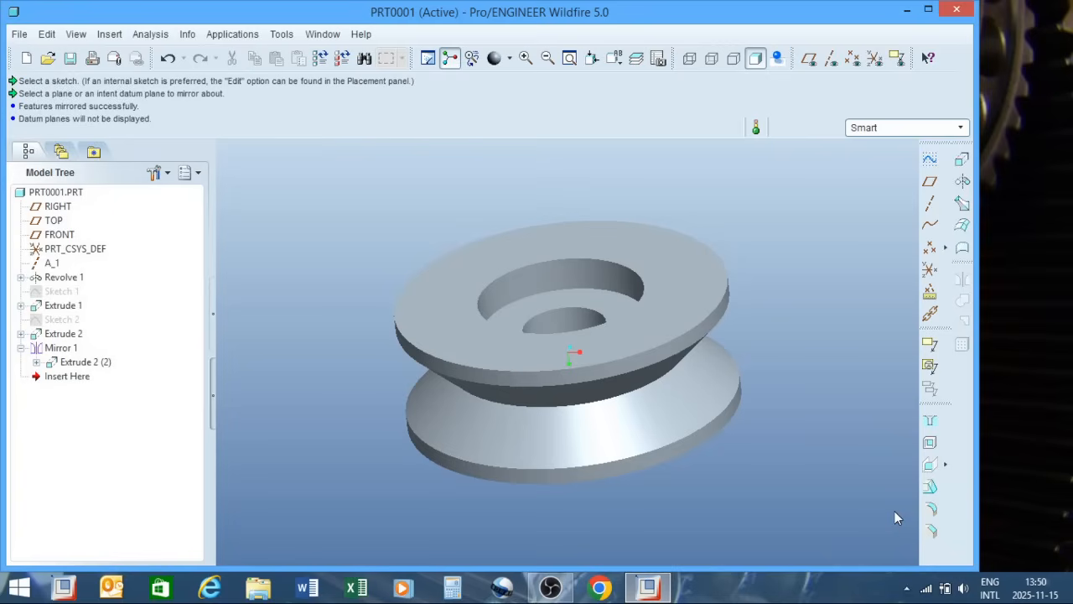
pyautogui.click(930, 530)
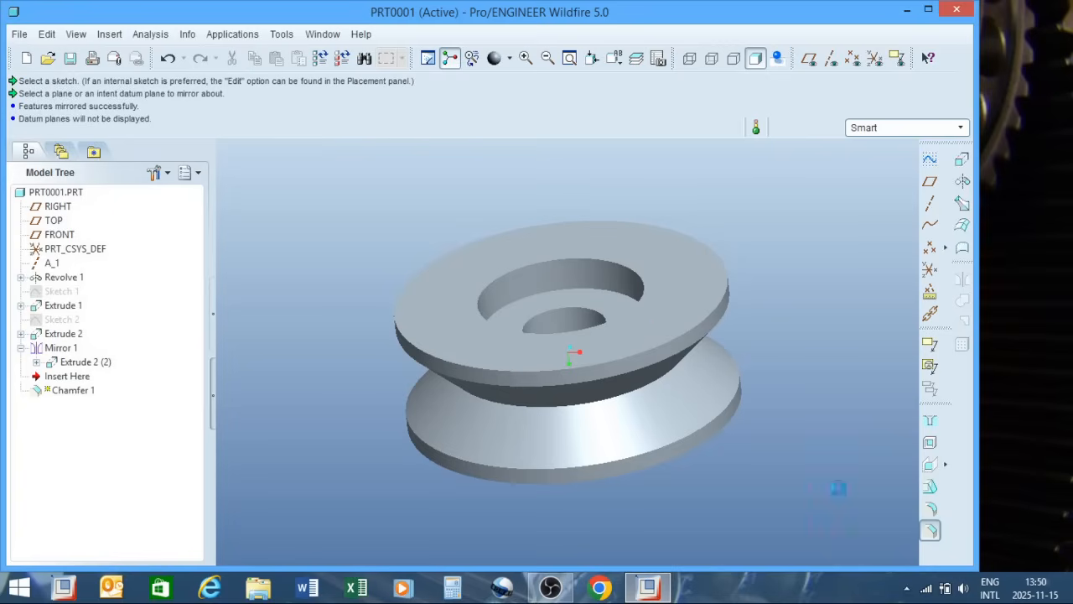
pyautogui.click(605, 261)
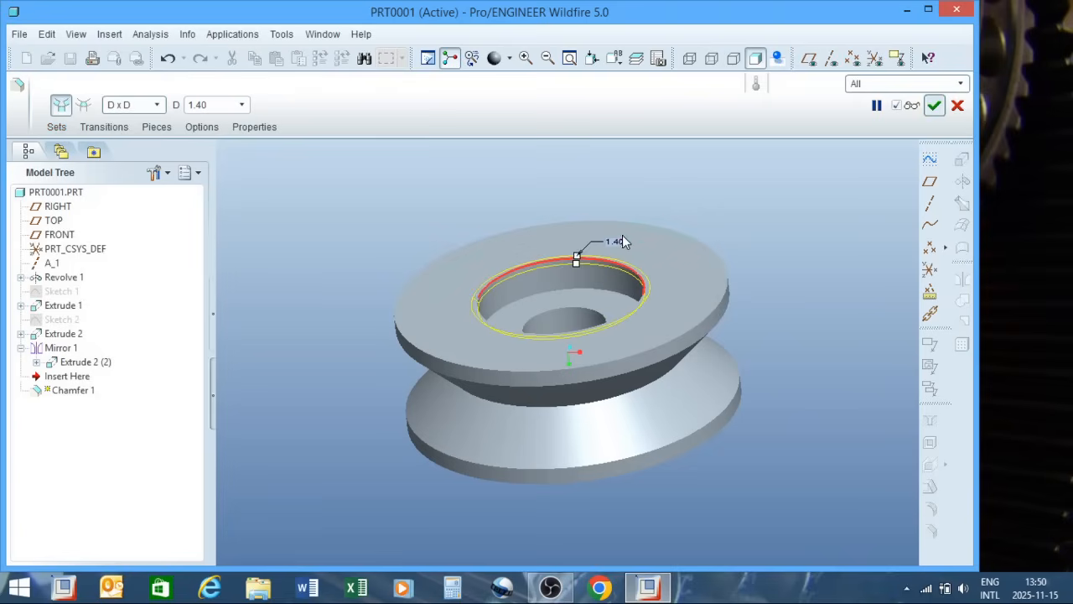
pyautogui.doubleClick(616, 240)
pyautogui.write('1')
pyautogui.press('Return')
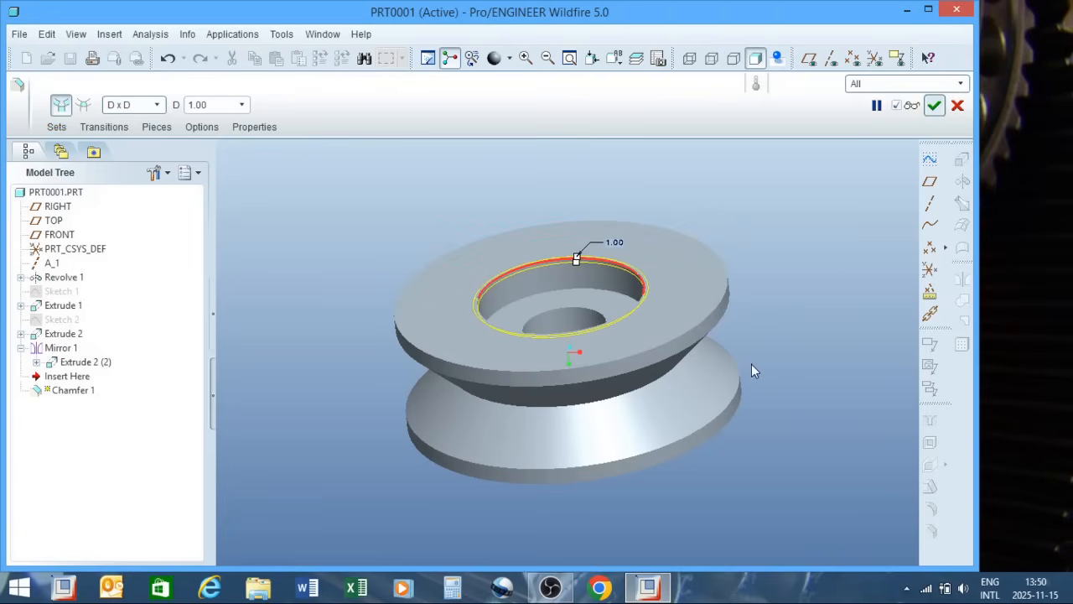
pyautogui.click(934, 105)
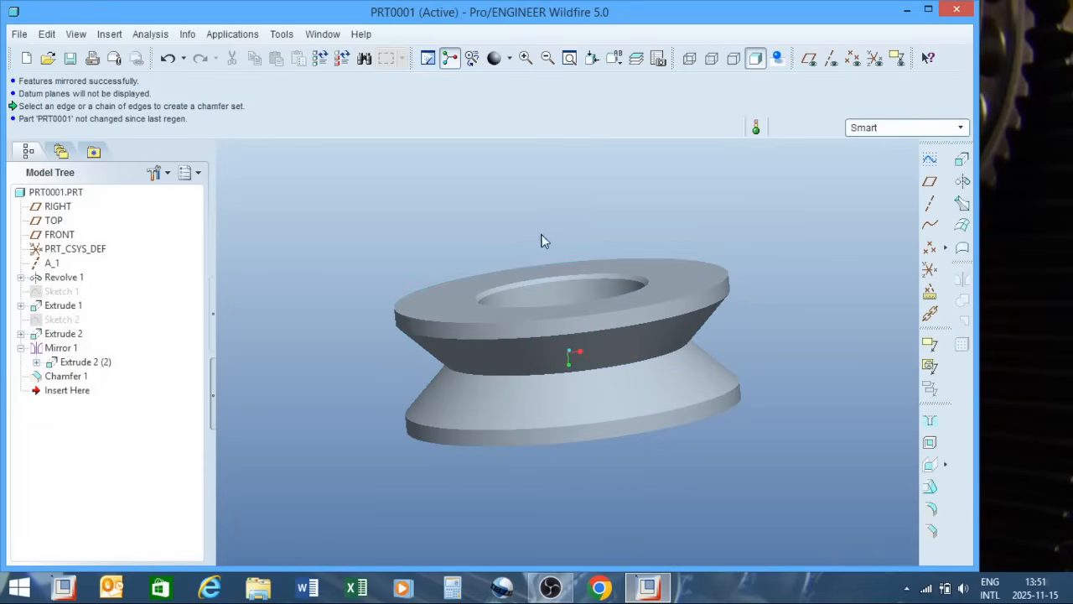
# Chamfer the outer edge of the mirrored recess on the opposite face with a 1 mm D x D chamfer.
pyautogui.moveTo(717, 479); pyautogui.dragTo(683, 319, button='middle')
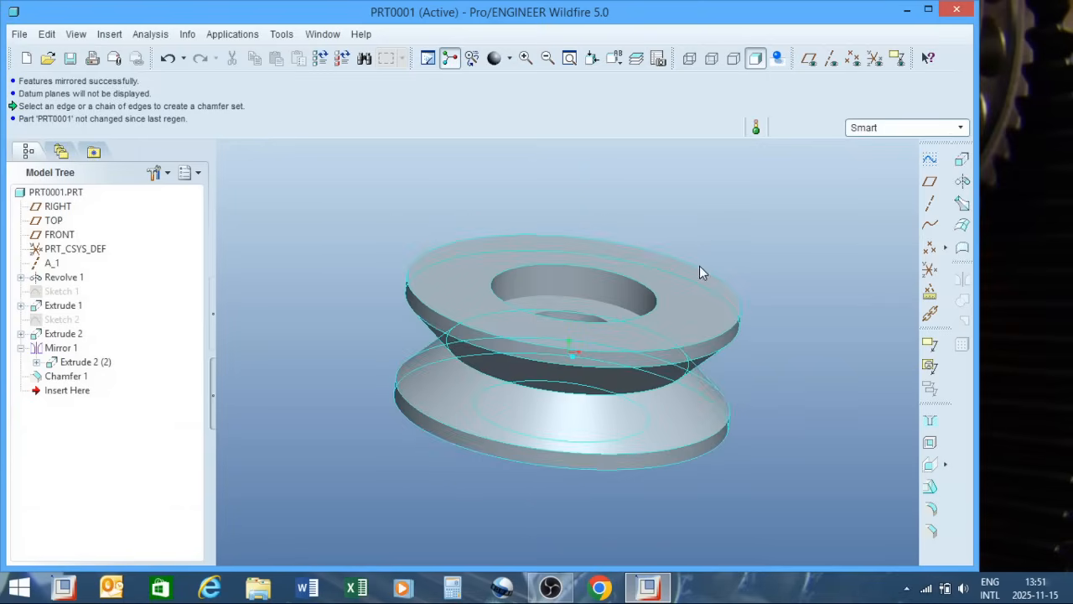
pyautogui.click(931, 532)
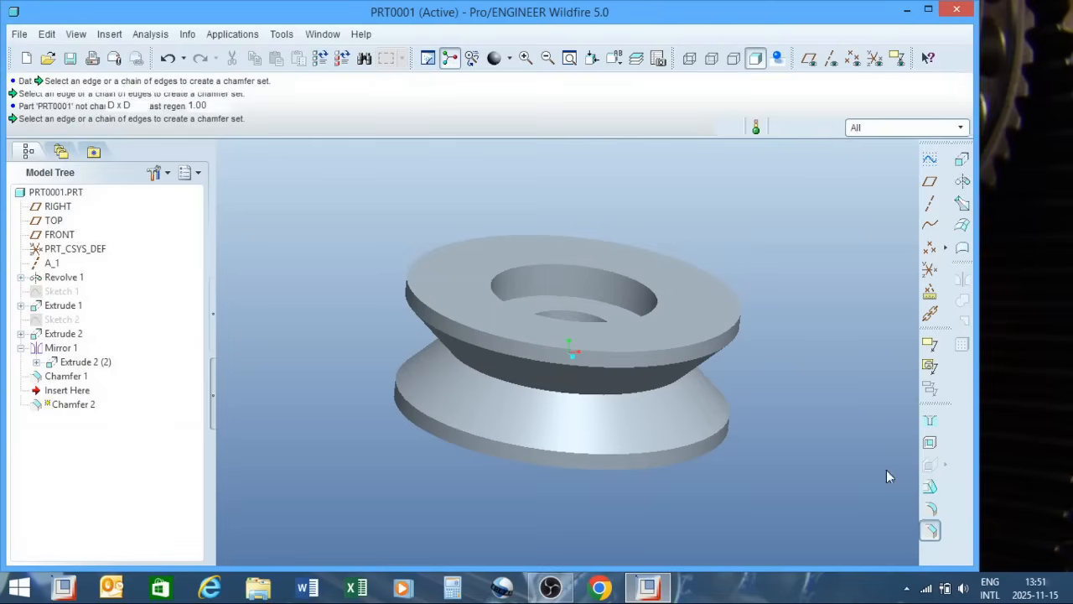
pyautogui.click(613, 269)
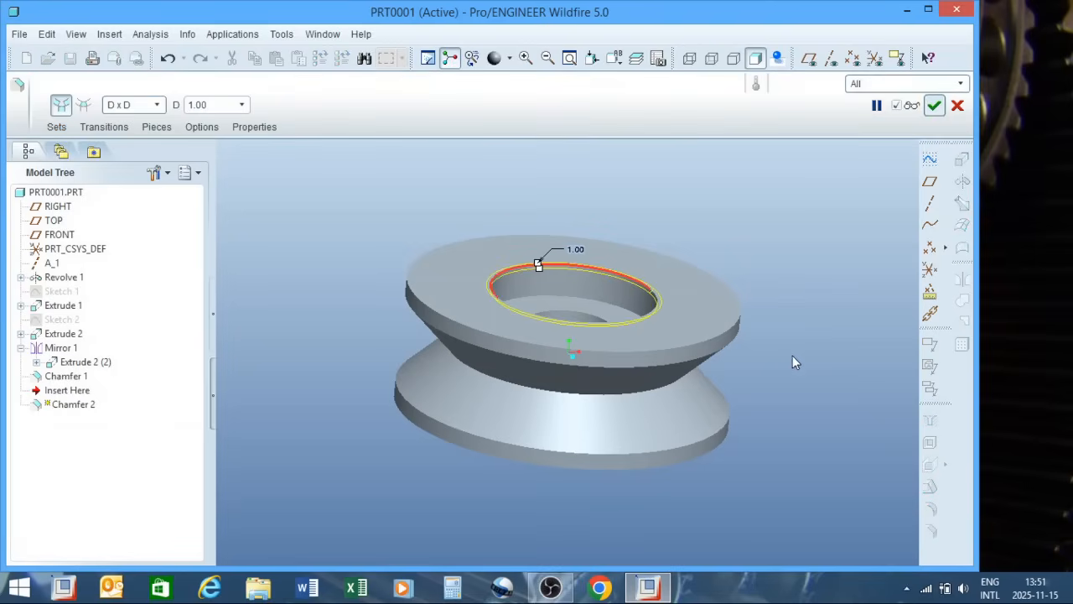
pyautogui.moveTo(777, 366); pyautogui.dragTo(752, 357, button='middle')
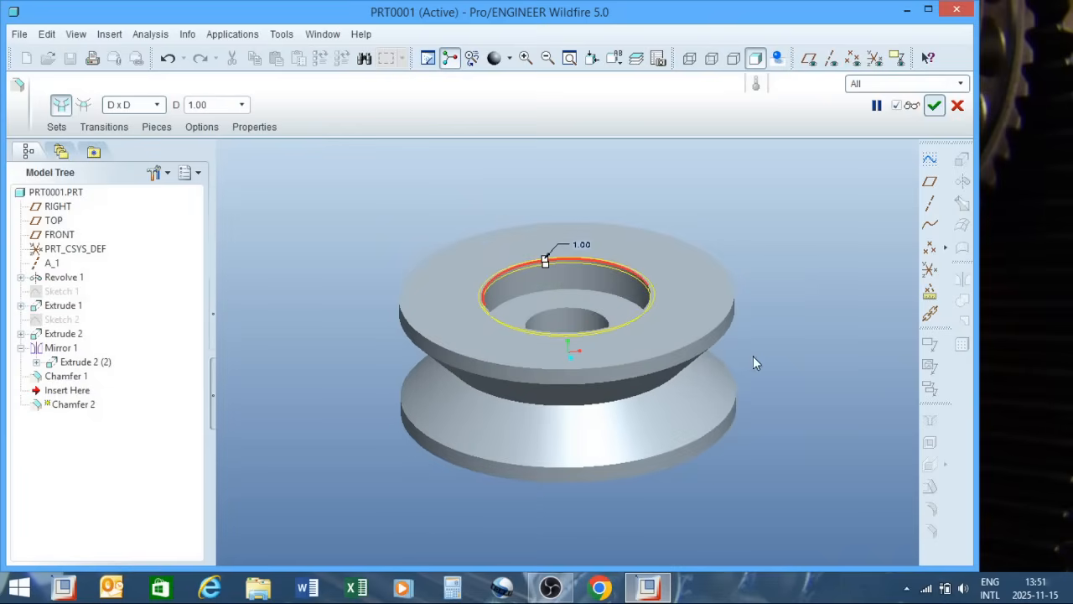
pyautogui.middleClick(736, 222)
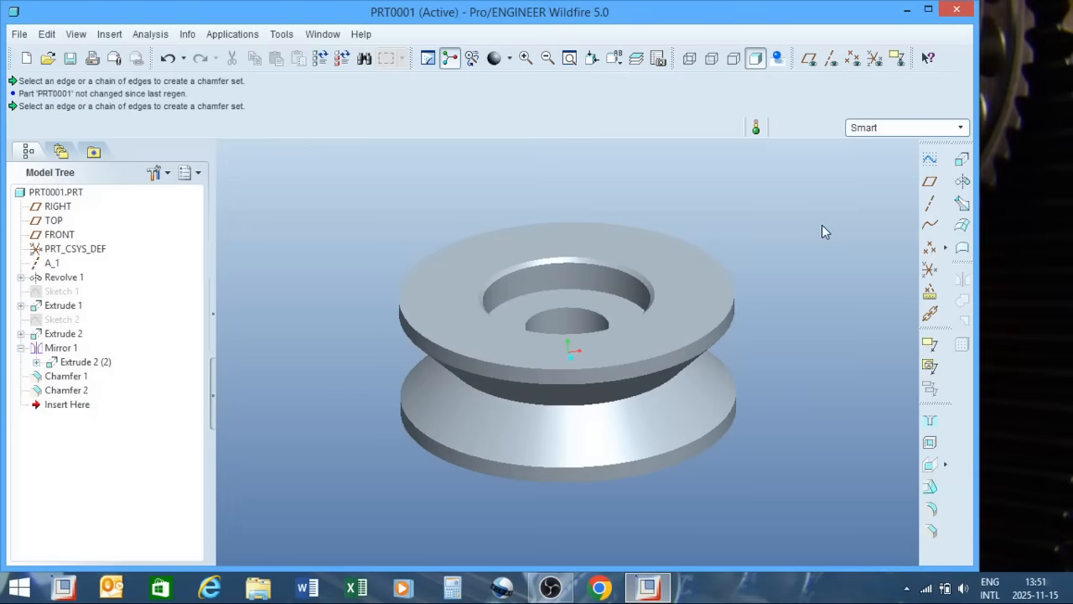
# Open the internal section sketch S2D0001 of Revolve 1 for redefinition.
pyautogui.moveTo(549, 356); pyautogui.dragTo(455, 357, button='middle')
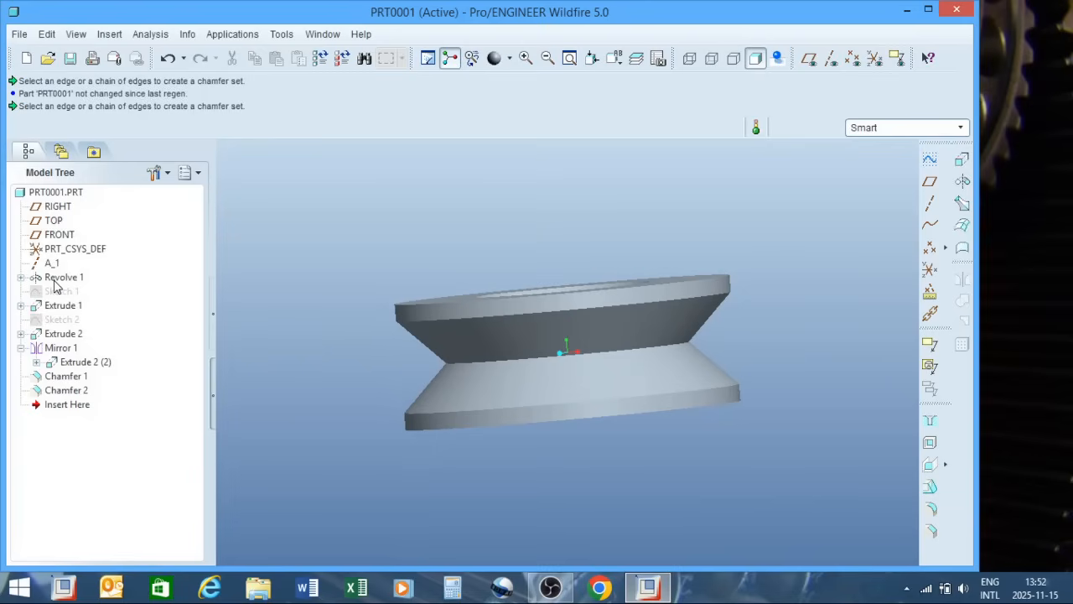
pyautogui.click(56, 280)
pyautogui.click(56, 293)
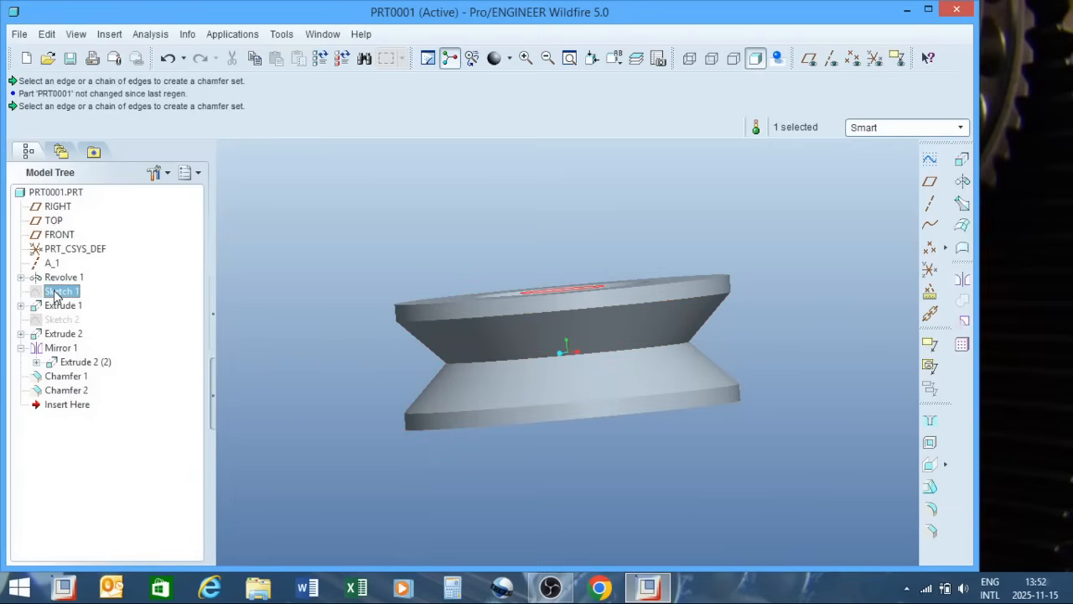
pyautogui.click(20, 277)
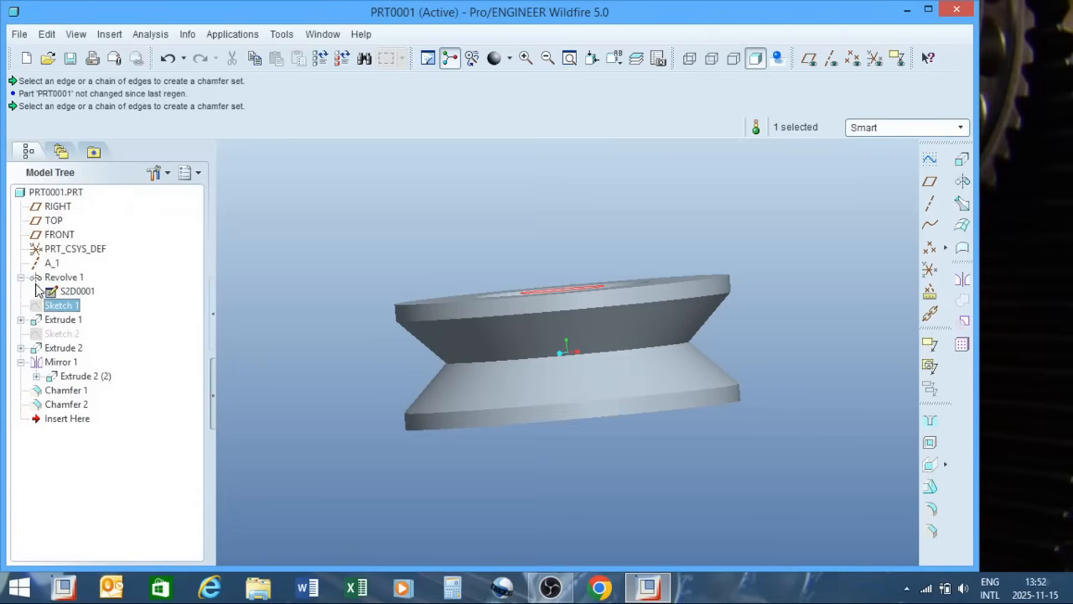
pyautogui.click(73, 294)
pyautogui.rightClick(74, 298)
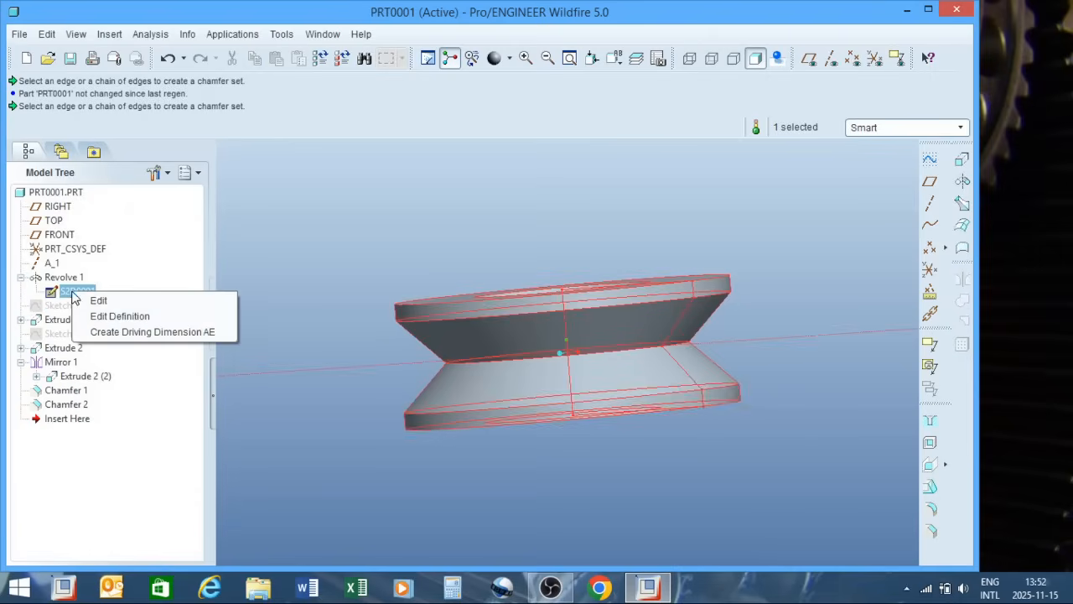
pyautogui.click(107, 314)
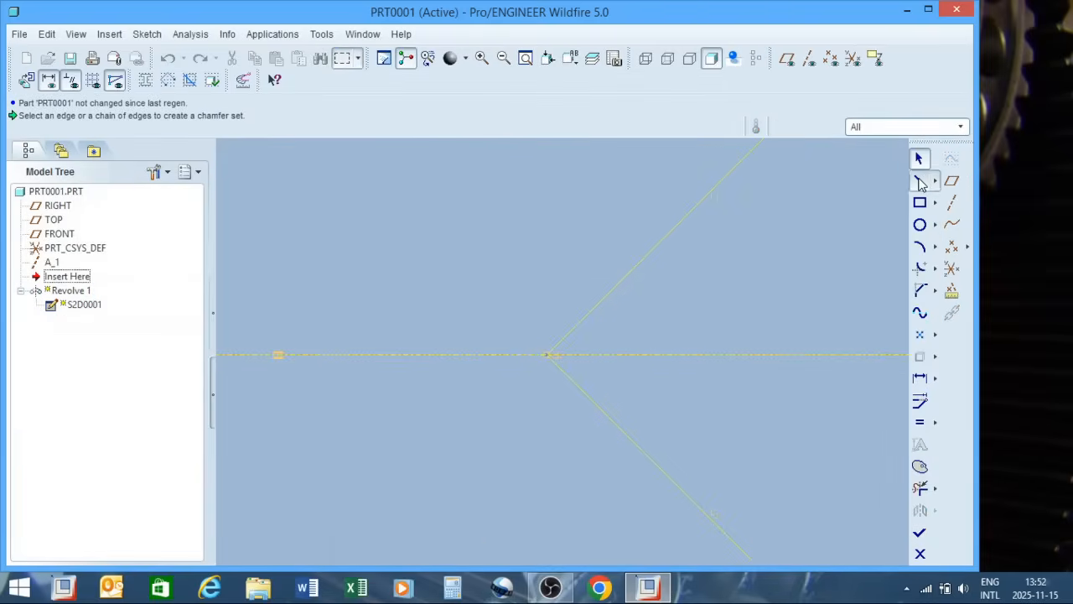
# Sketch a vertical line about 3.2 mm long across the V-groove near its tip, joining both sloped sides.
pyautogui.click(920, 180)
pyautogui.click(594, 307)
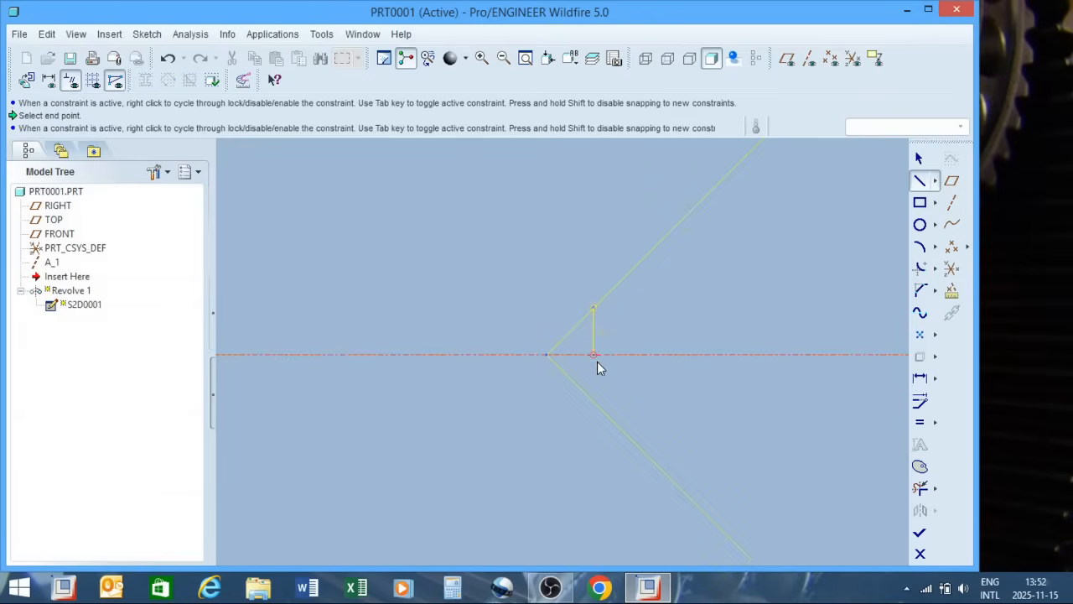
pyautogui.click(595, 400)
# Trim away the pointed tip of the V-groove beyond the vertical line and finish the sketch to regenerate the revolve.
pyautogui.click(919, 490)
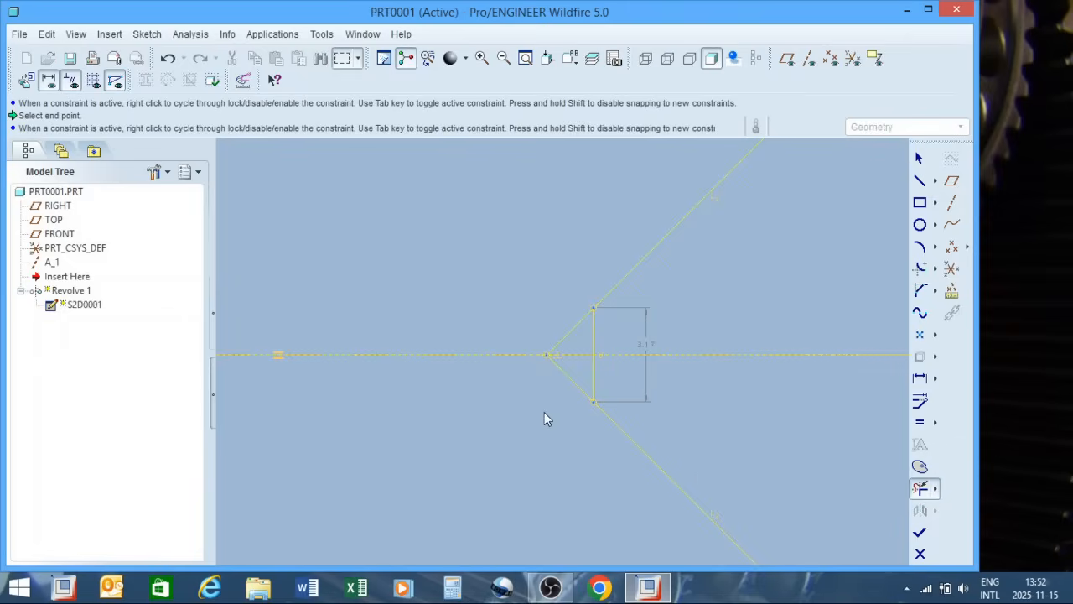
pyautogui.moveTo(568, 338); pyautogui.dragTo(566, 333)
pyautogui.scroll(6, 526, 354)
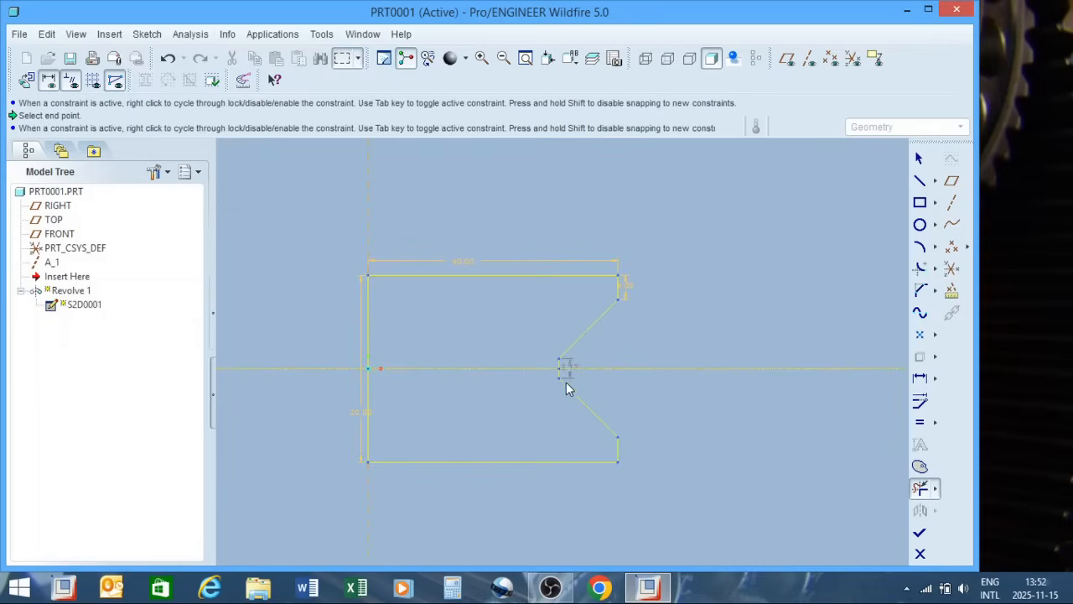
pyautogui.scroll(-2, 570, 384)
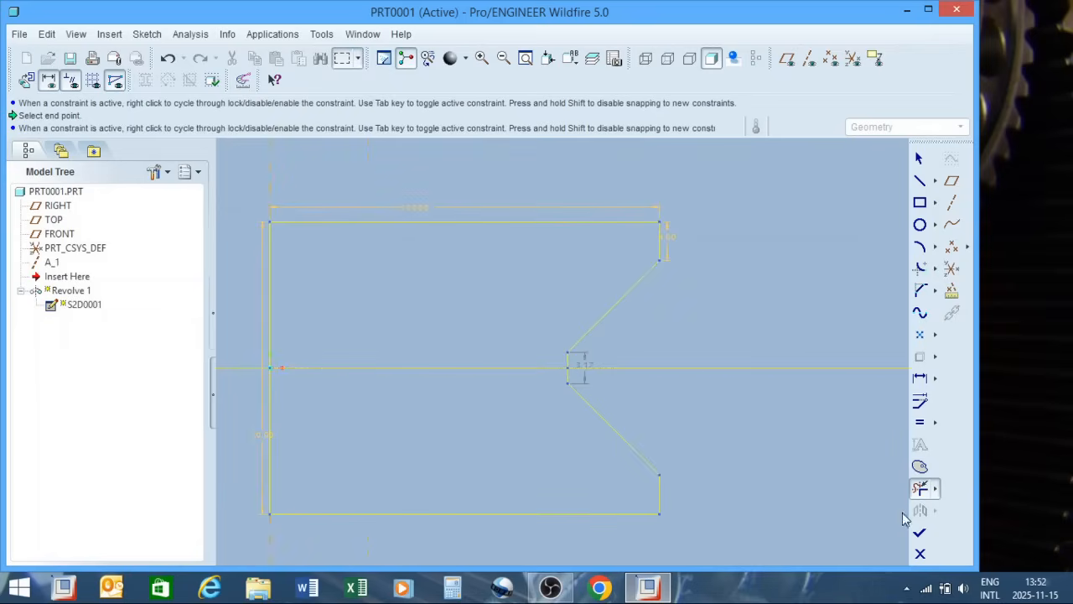
pyautogui.click(920, 533)
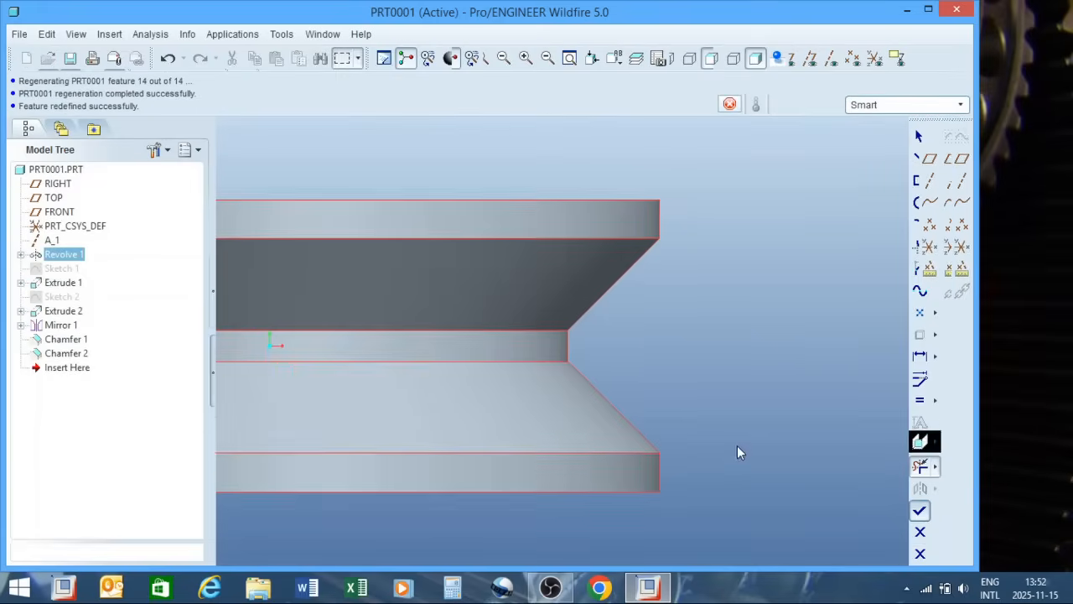
pyautogui.scroll(2, 796, 396)
pyautogui.moveTo(640, 367); pyautogui.dragTo(581, 356, button='middle')
pyautogui.moveTo(586, 289); pyautogui.dragTo(617, 384, button='middle')
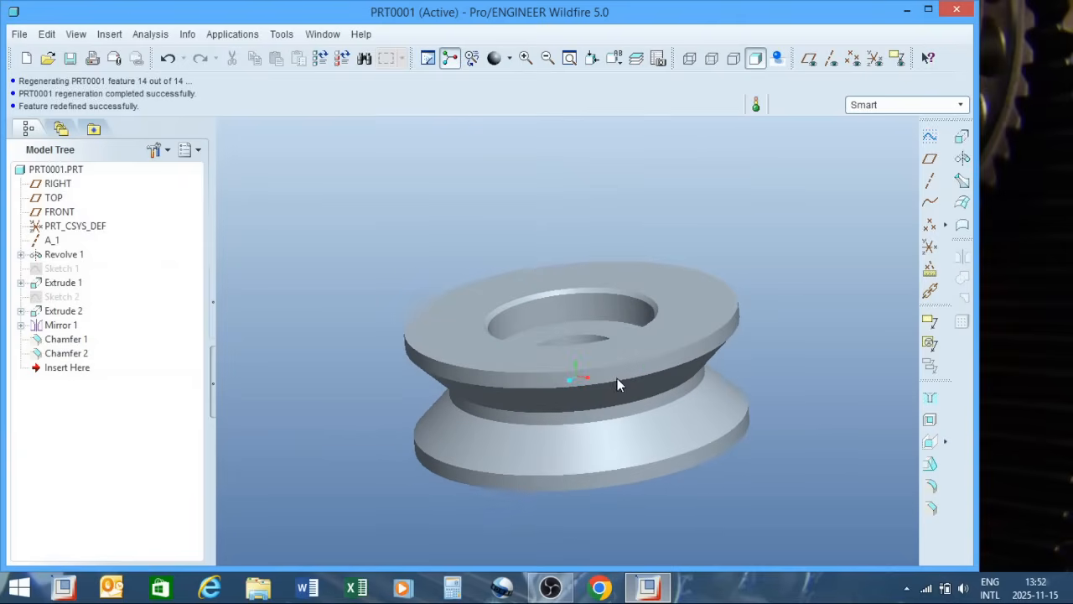
# Round the outer rim edges of both pulley flanges with a 2 mm radius in one set.
pyautogui.click(930, 485)
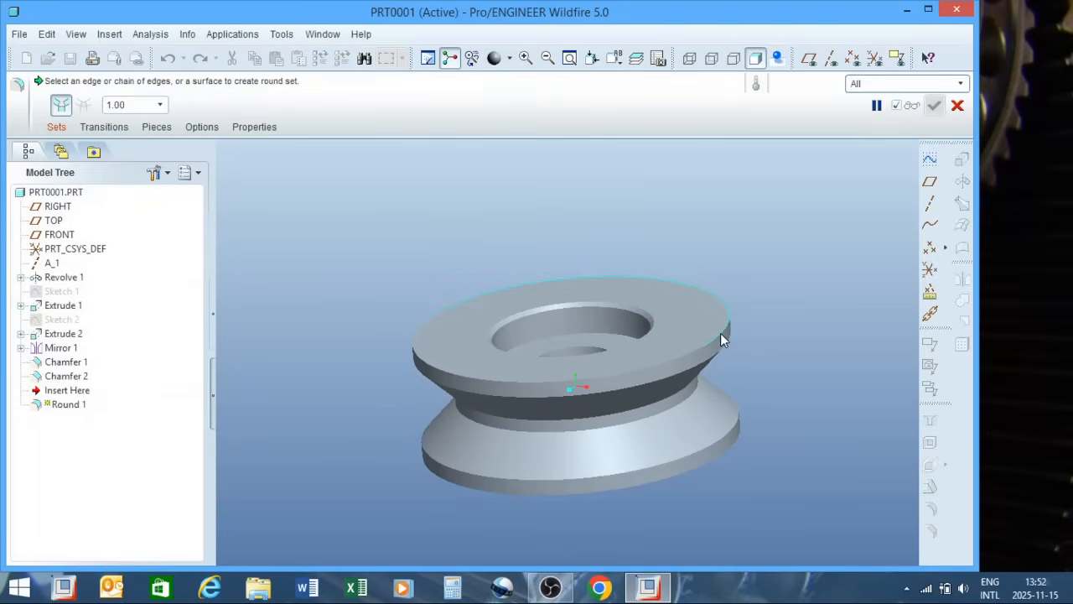
pyautogui.click(721, 332)
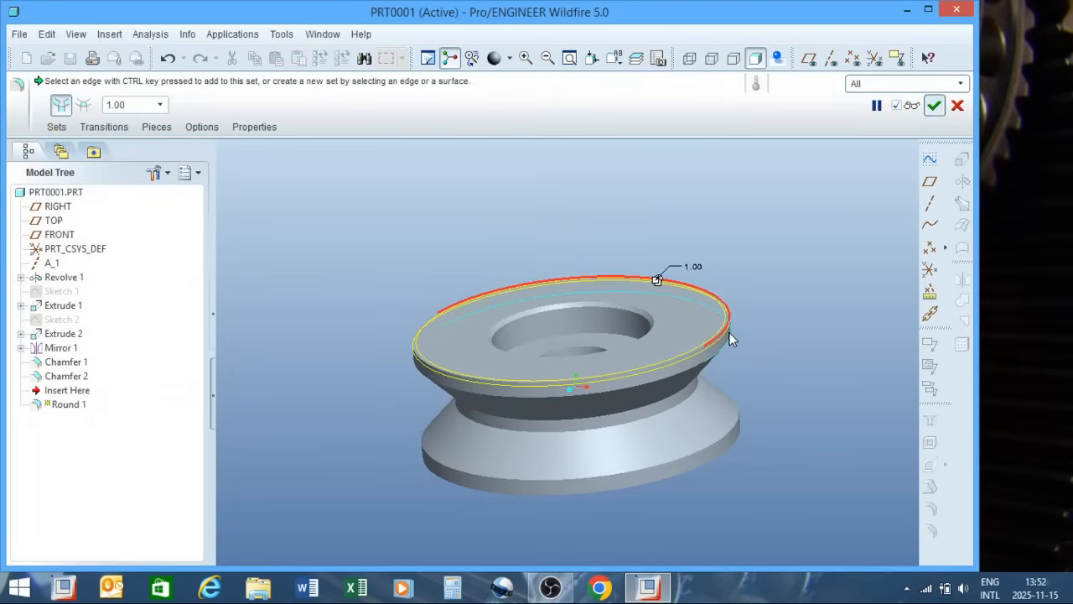
pyautogui.doubleClick(693, 267)
pyautogui.write('2')
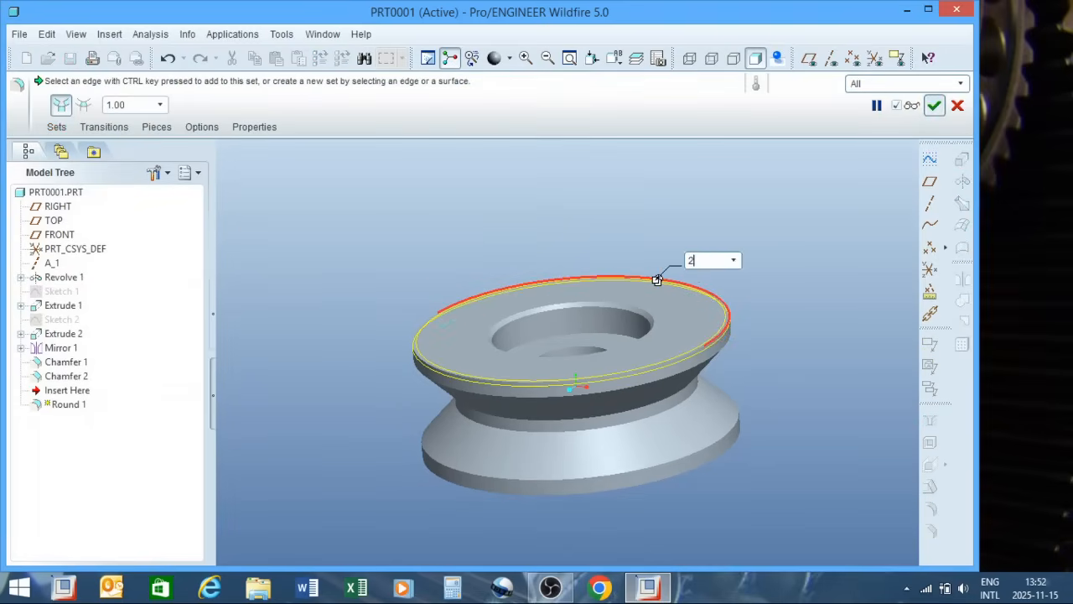
pyautogui.press('Return')
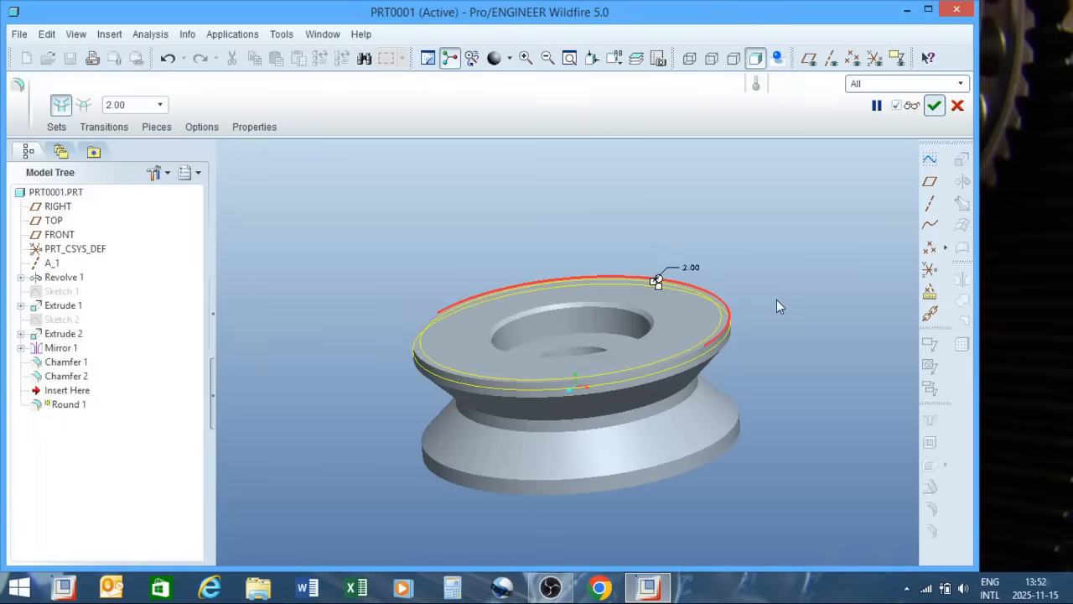
pyautogui.keyDown('ctrl'); pyautogui.click(734, 452); pyautogui.keyUp('ctrl')
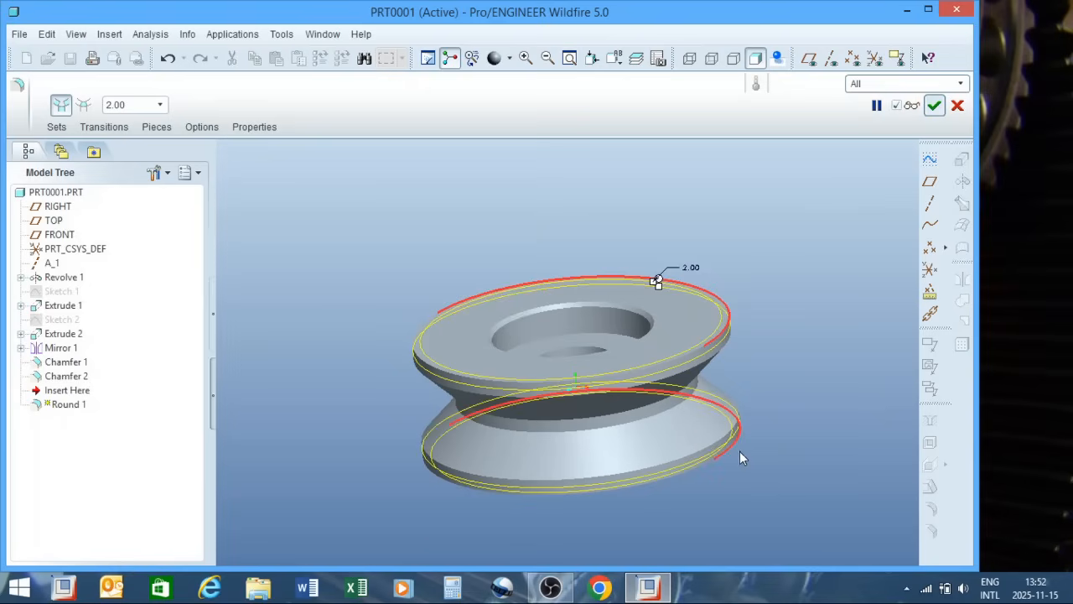
pyautogui.click(934, 105)
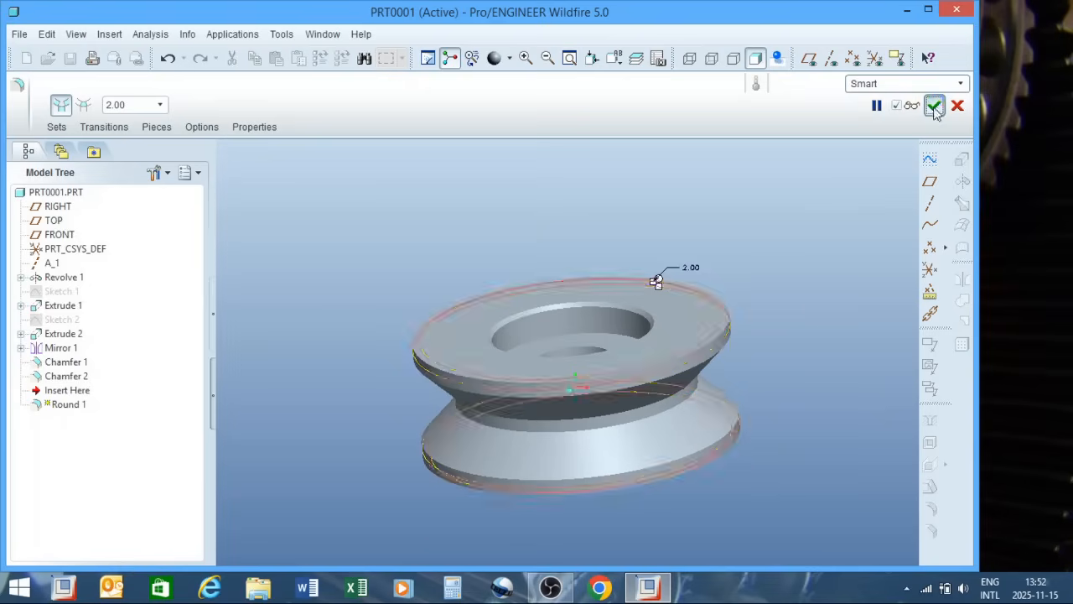
pyautogui.moveTo(688, 414)
pyautogui.mouseDown(button='middle')
pyautogui.moveTo(678, 305)
pyautogui.moveTo(643, 374)
pyautogui.moveTo(556, 419)
pyautogui.moveTo(566, 460)
pyautogui.moveTo(587, 331)
pyautogui.moveTo(696, 335)
pyautogui.moveTo(627, 356)
pyautogui.moveTo(622, 326)
pyautogui.moveTo(592, 360)
pyautogui.moveTo(597, 387)
pyautogui.moveTo(611, 366)
pyautogui.moveTo(596, 339)
pyautogui.moveTo(606, 489)
pyautogui.moveTo(575, 343)
pyautogui.moveTo(604, 284)
pyautogui.moveTo(613, 218)
pyautogui.moveTo(584, 168)
pyautogui.moveTo(611, 173)
pyautogui.mouseUp(button='middle')
pyautogui.scroll(-2, 691, 267)
pyautogui.scroll(3, 751, 429)
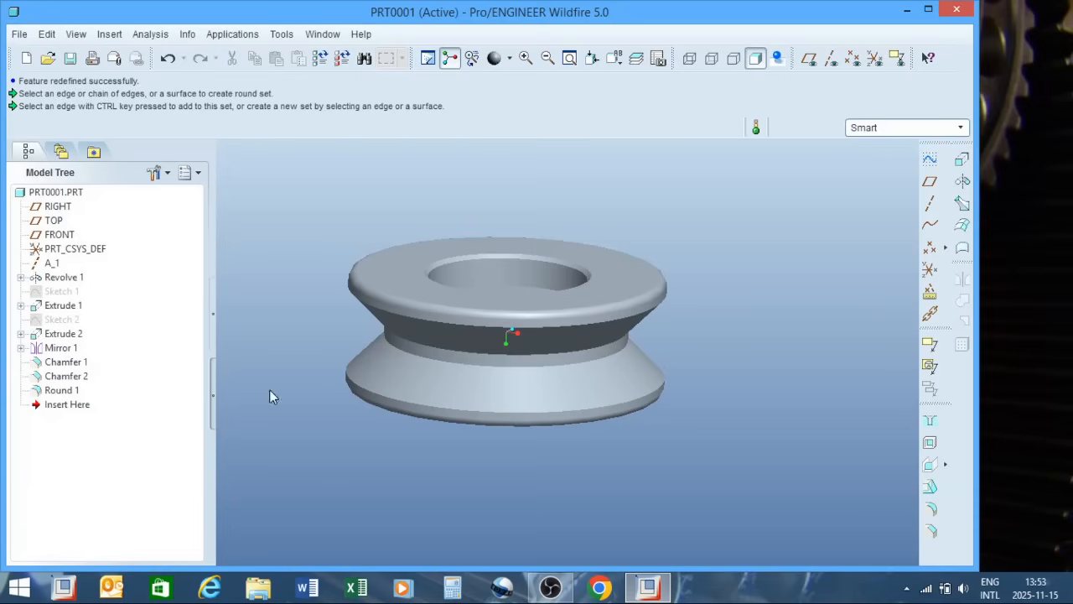
# Suppress the centre hole feature Extrude 1.
pyautogui.click(60, 320)
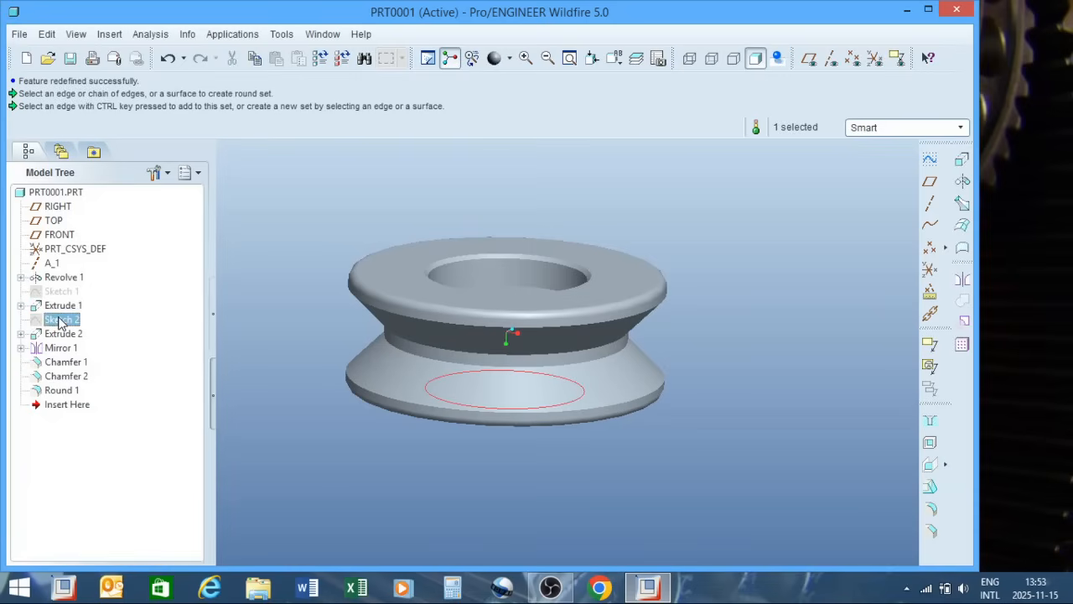
pyautogui.click(60, 309)
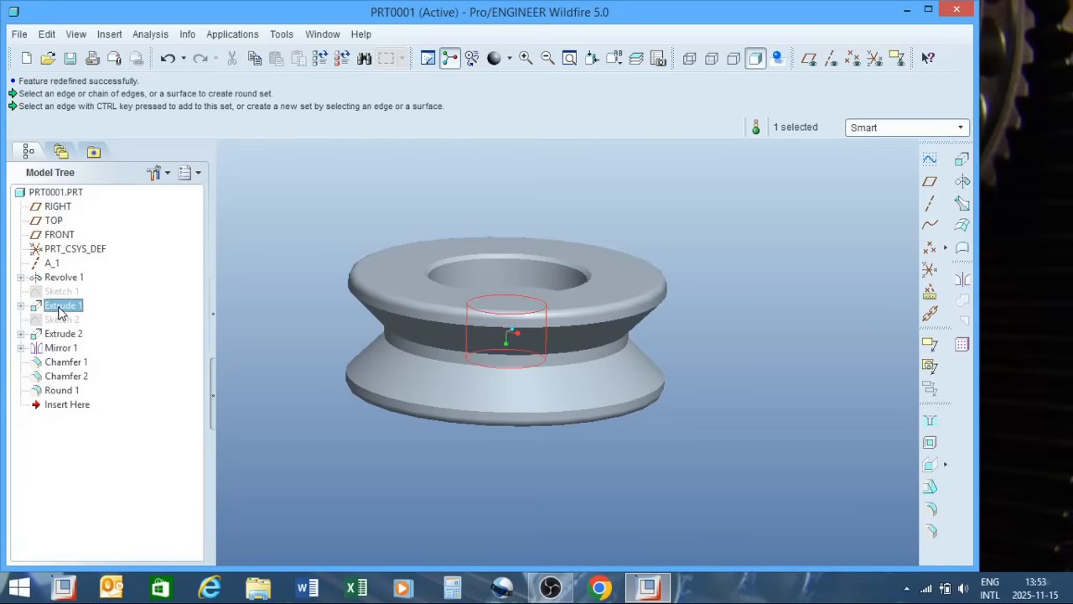
pyautogui.rightClick(61, 312)
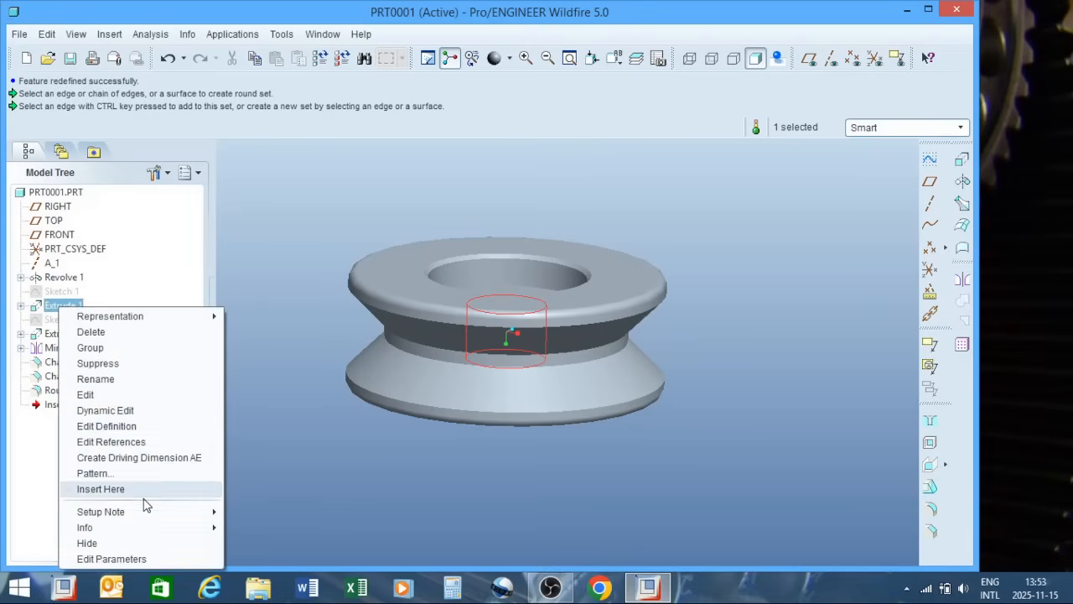
pyautogui.click(131, 369)
pyautogui.click(501, 330)
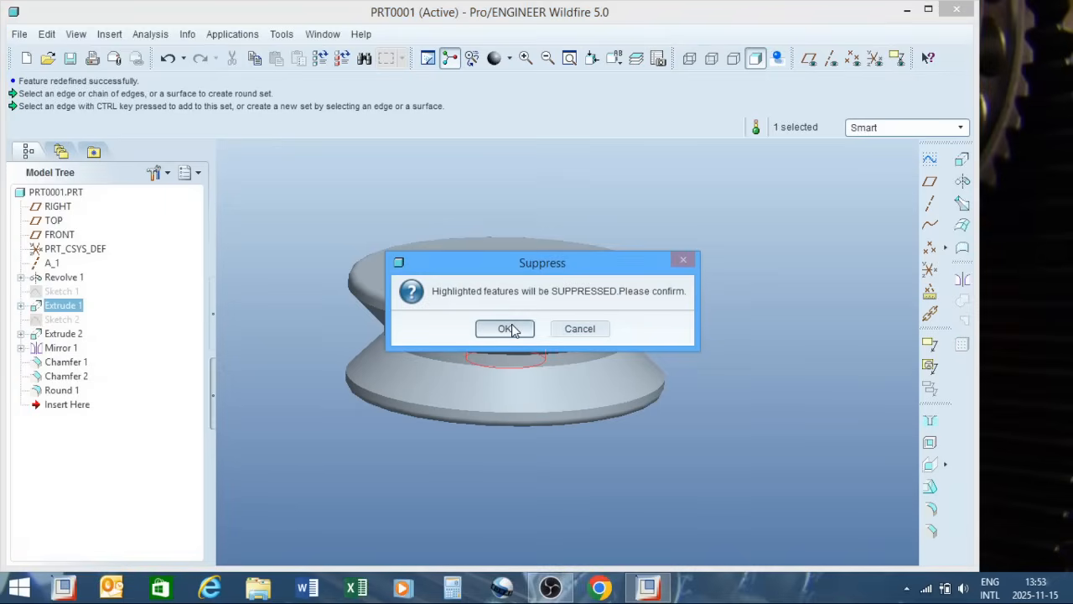
pyautogui.click(513, 330)
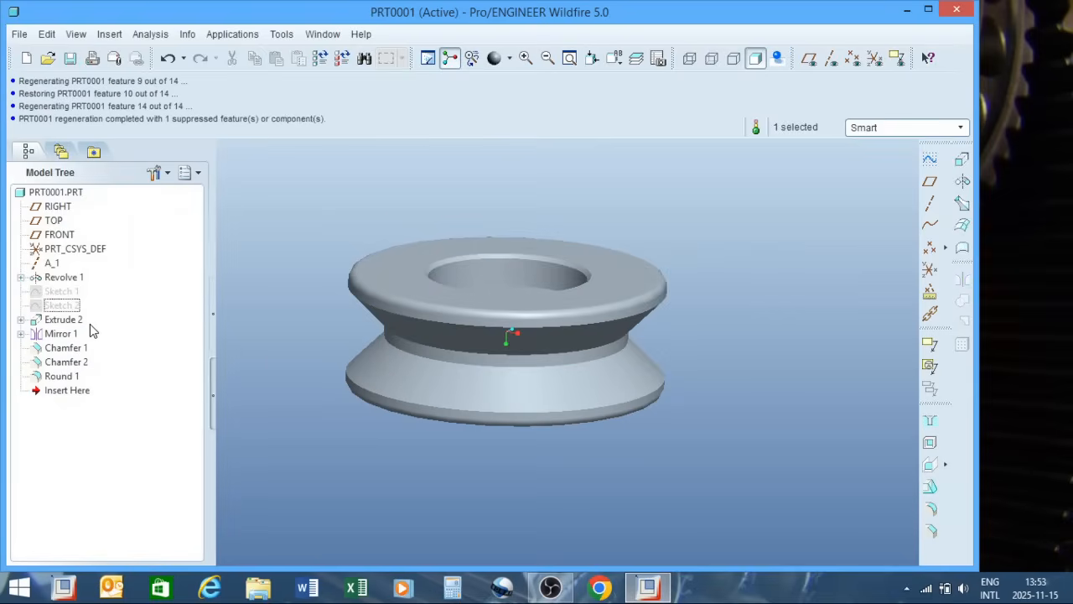
# Suppress the features from Extrude 2 through Round 1 together, leaving only the revolved pulley body active.
pyautogui.click(63, 319)
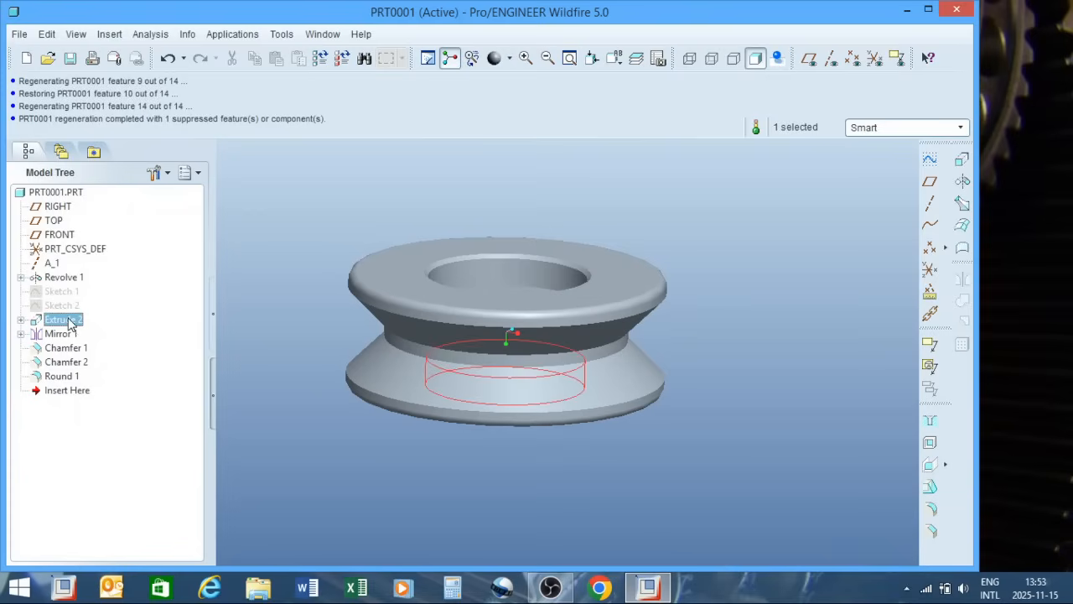
pyautogui.keyDown('shift'); pyautogui.click(60, 375); pyautogui.keyUp('shift')
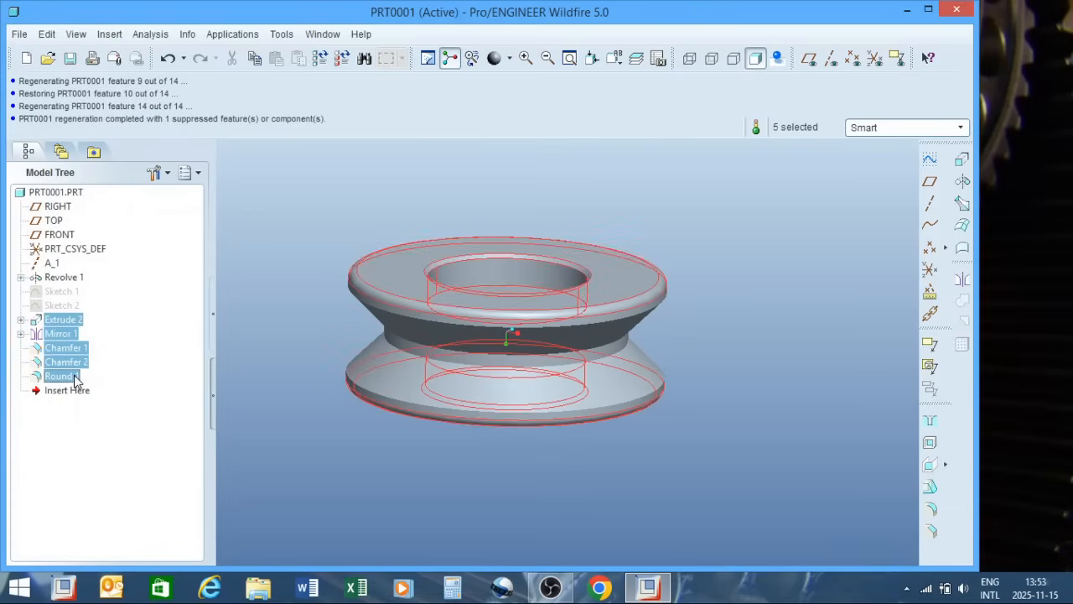
pyautogui.rightClick(74, 380)
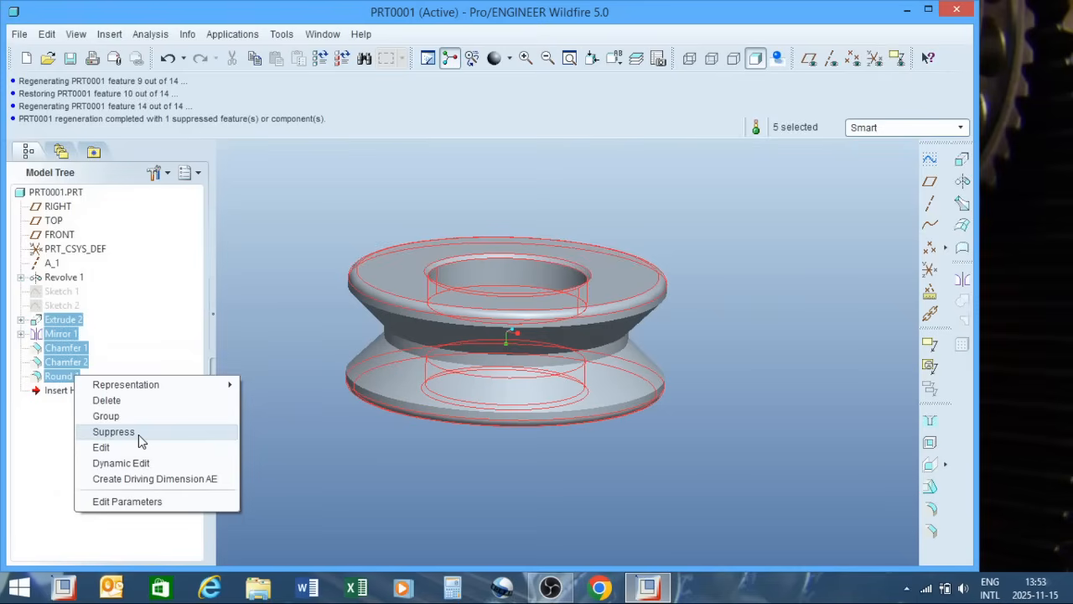
pyautogui.click(139, 433)
pyautogui.click(497, 327)
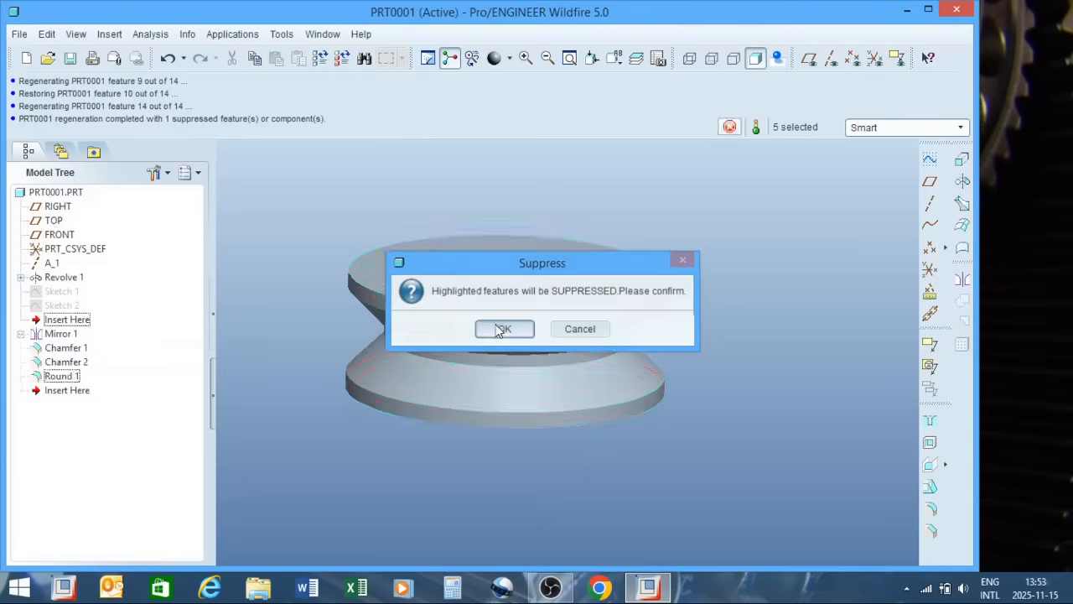
pyautogui.moveTo(516, 405); pyautogui.dragTo(500, 426, button='middle')
pyautogui.moveTo(331, 361); pyautogui.dragTo(330, 336, button='middle')
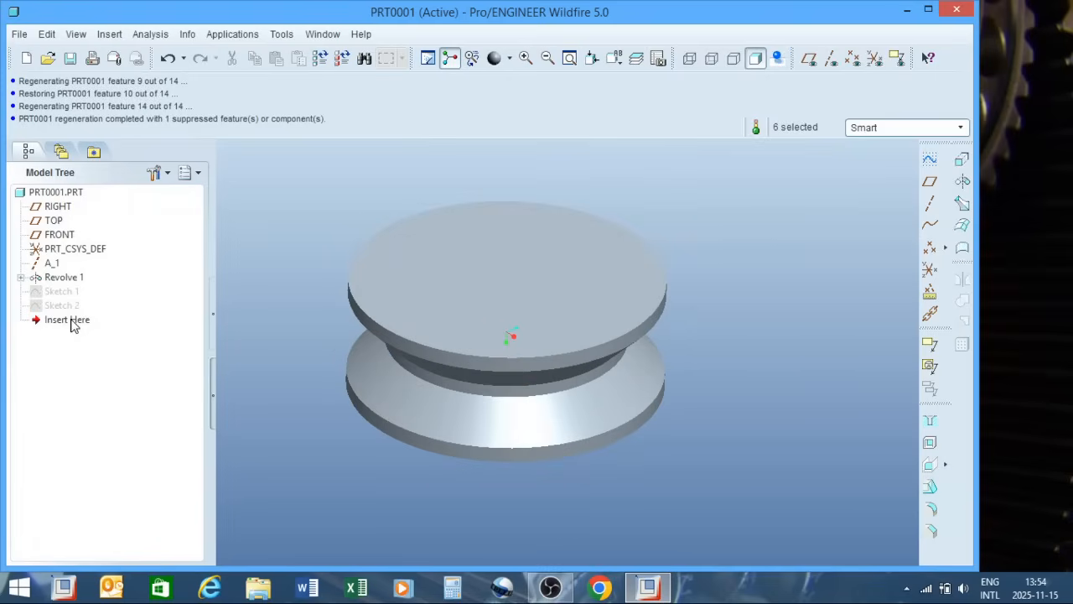
# Turn on the display of suppressed objects in the model tree.
pyautogui.click(167, 173)
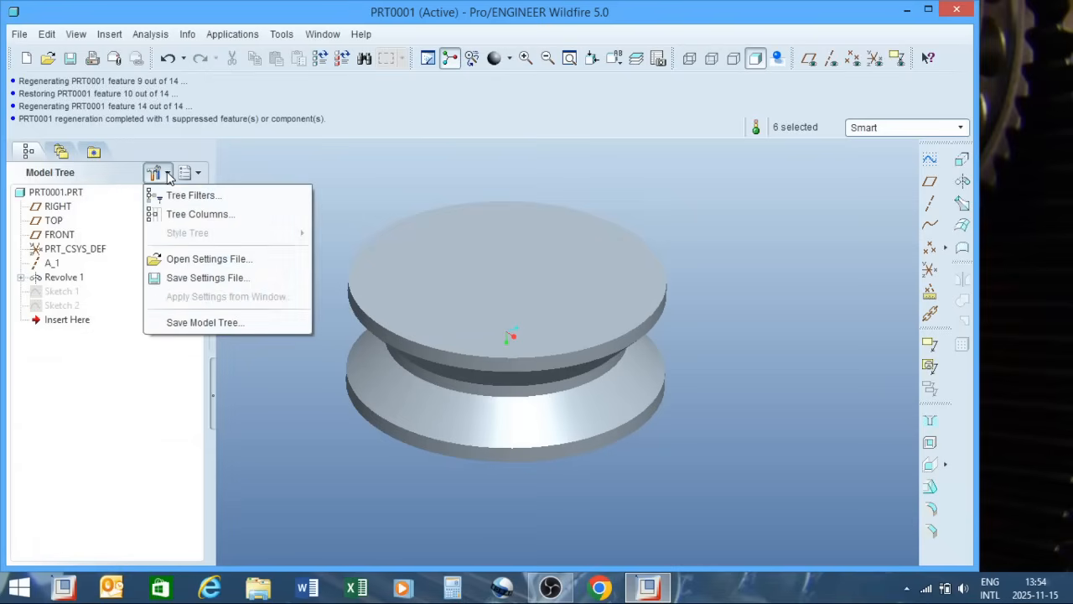
pyautogui.click(176, 198)
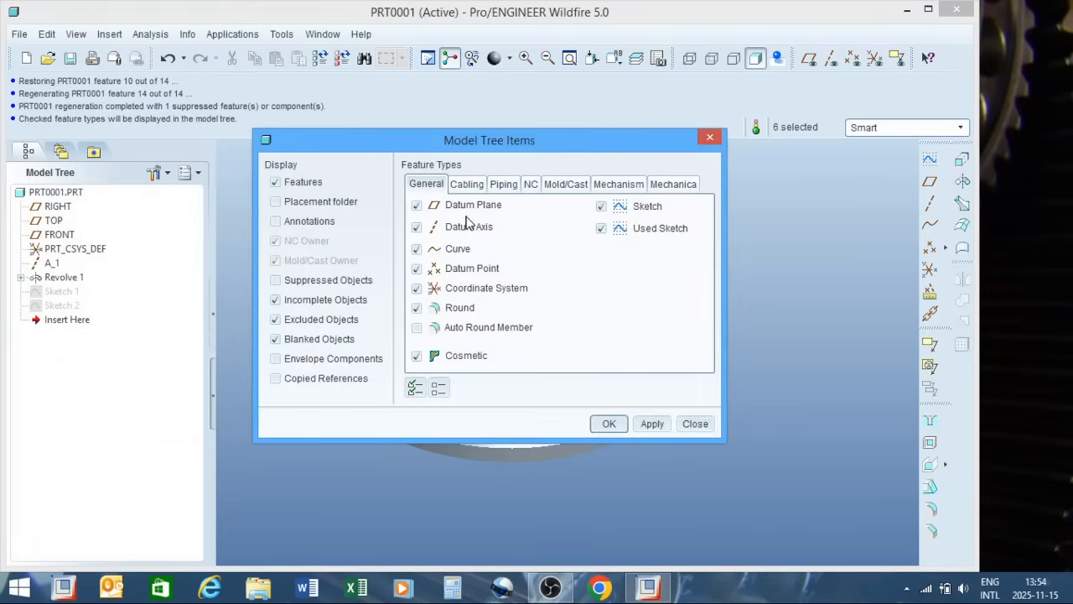
pyautogui.click(276, 280)
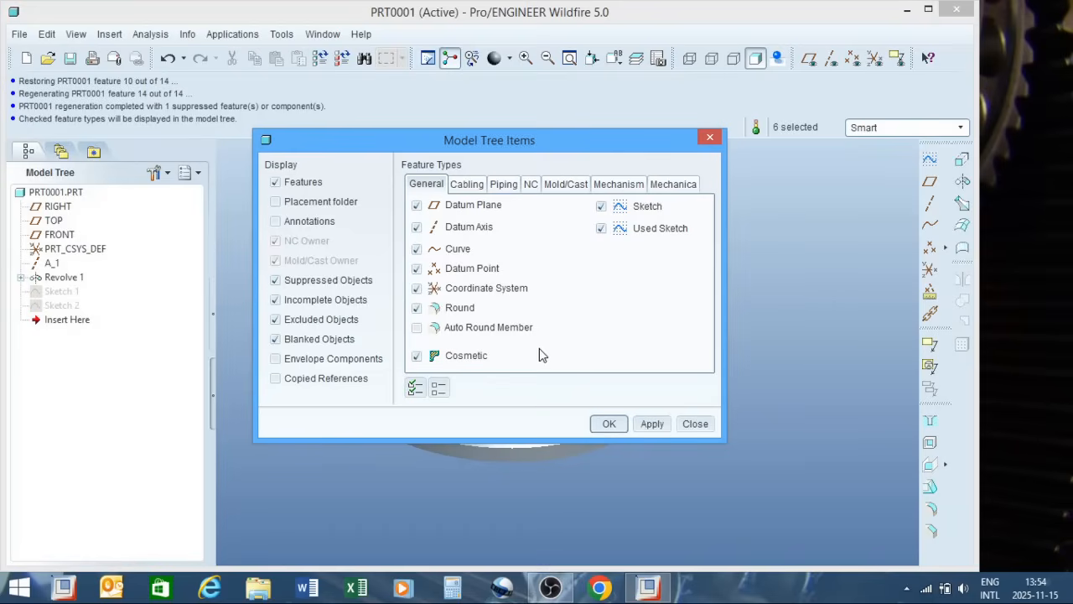
pyautogui.click(610, 425)
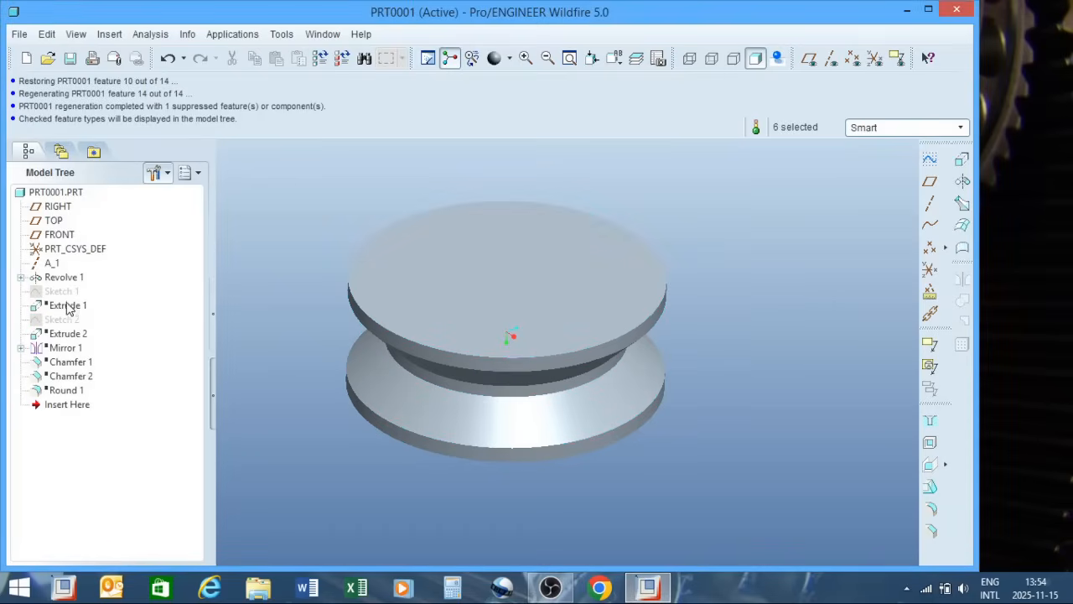
pyautogui.click(277, 432)
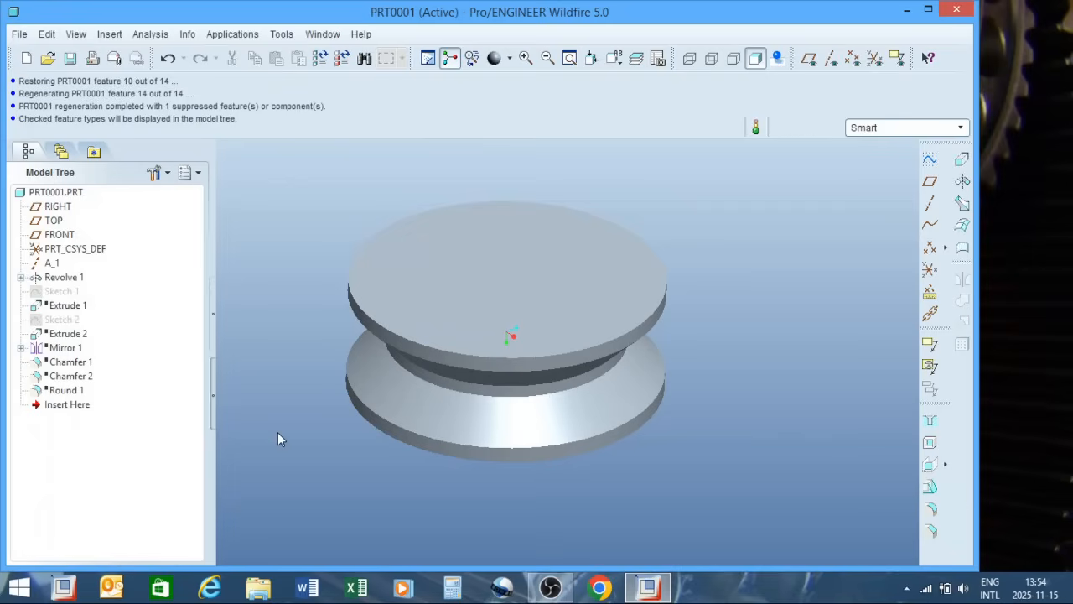
# Resume the suppressed features Extrude 1 and Extrude 2, one after the other.
pyautogui.click(74, 307)
pyautogui.rightClick(74, 308)
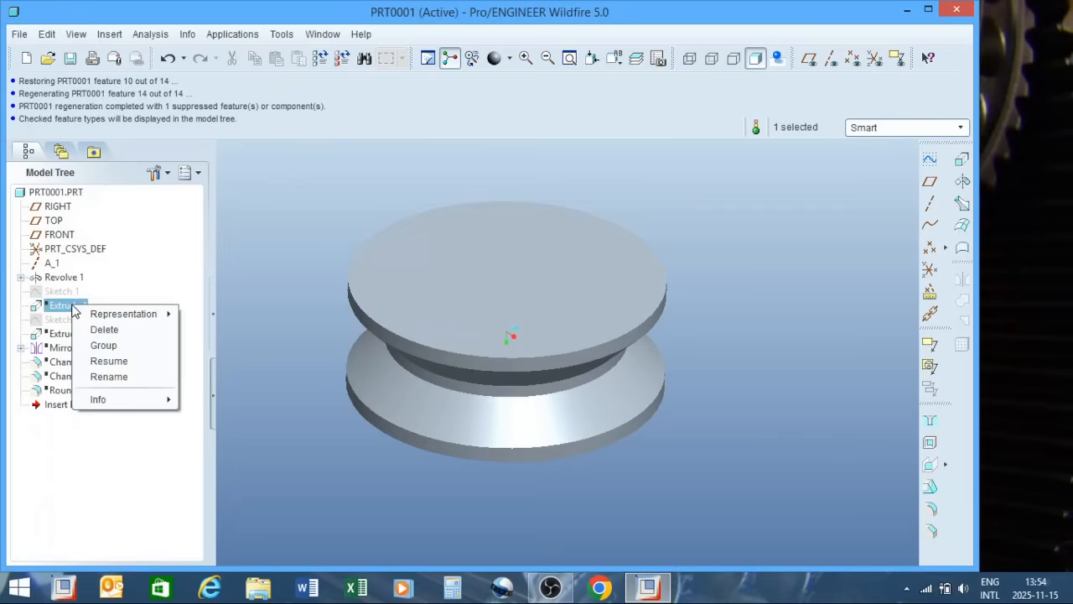
pyautogui.click(123, 361)
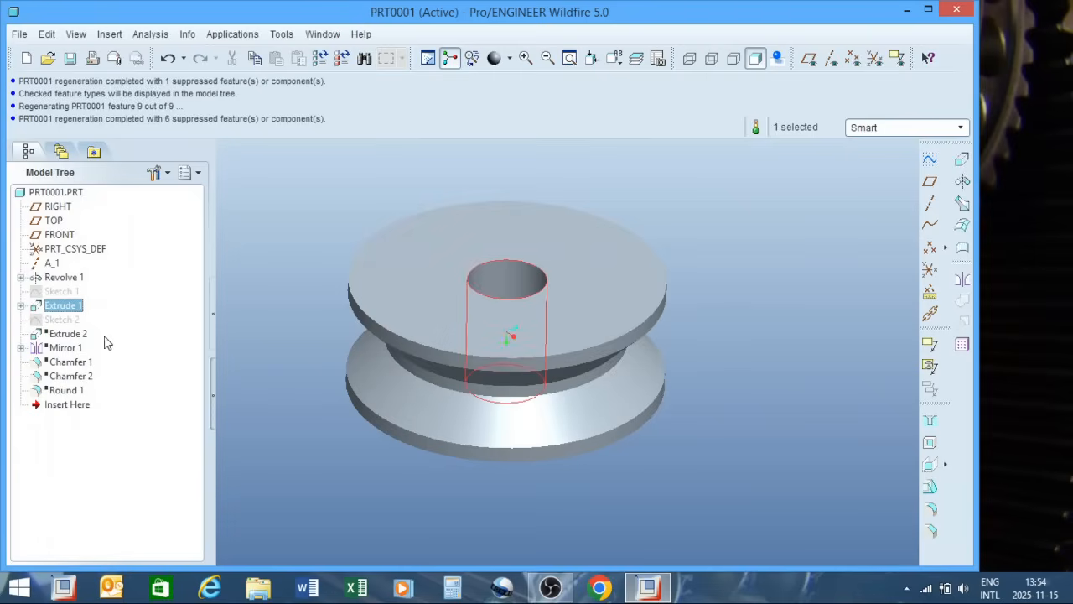
pyautogui.click(69, 334)
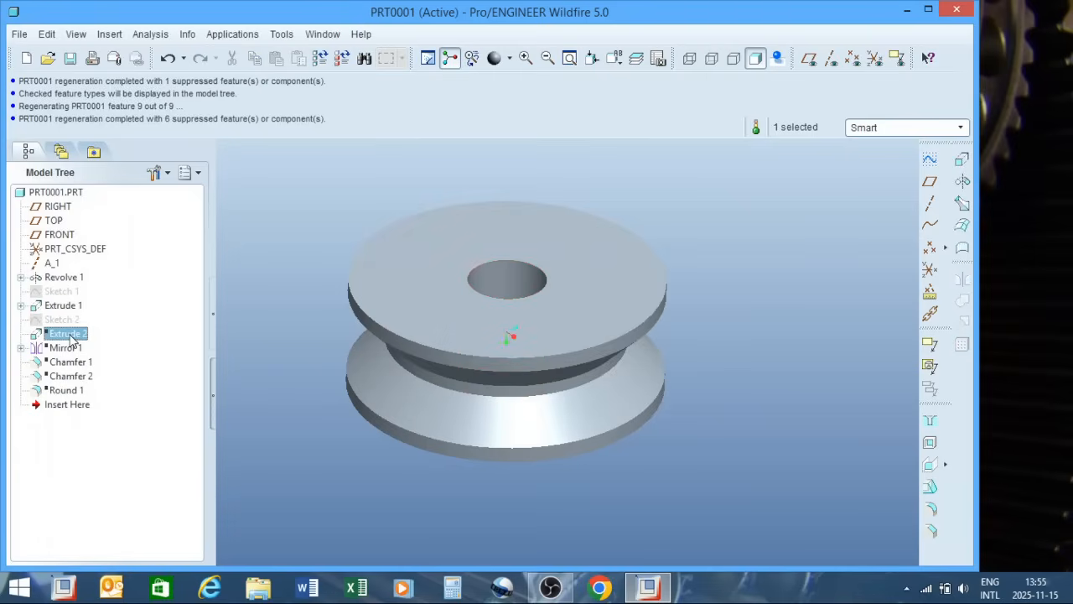
pyautogui.rightClick(72, 338)
pyautogui.click(122, 399)
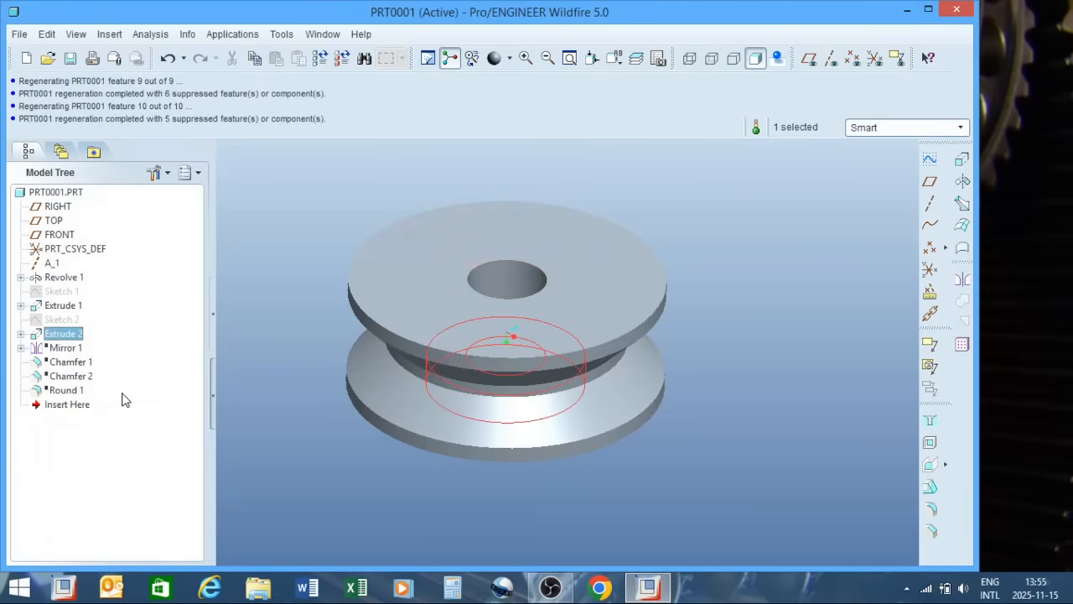
pyautogui.moveTo(510, 365); pyautogui.dragTo(343, 256, button='middle')
pyautogui.click(343, 257)
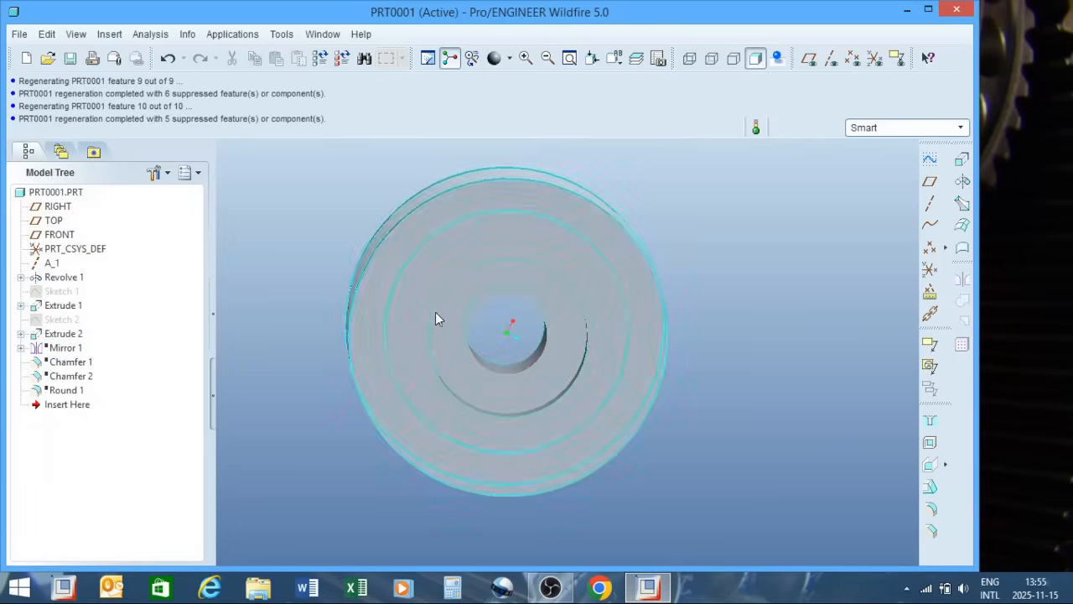
pyautogui.hotkey('ctrl', 'd')
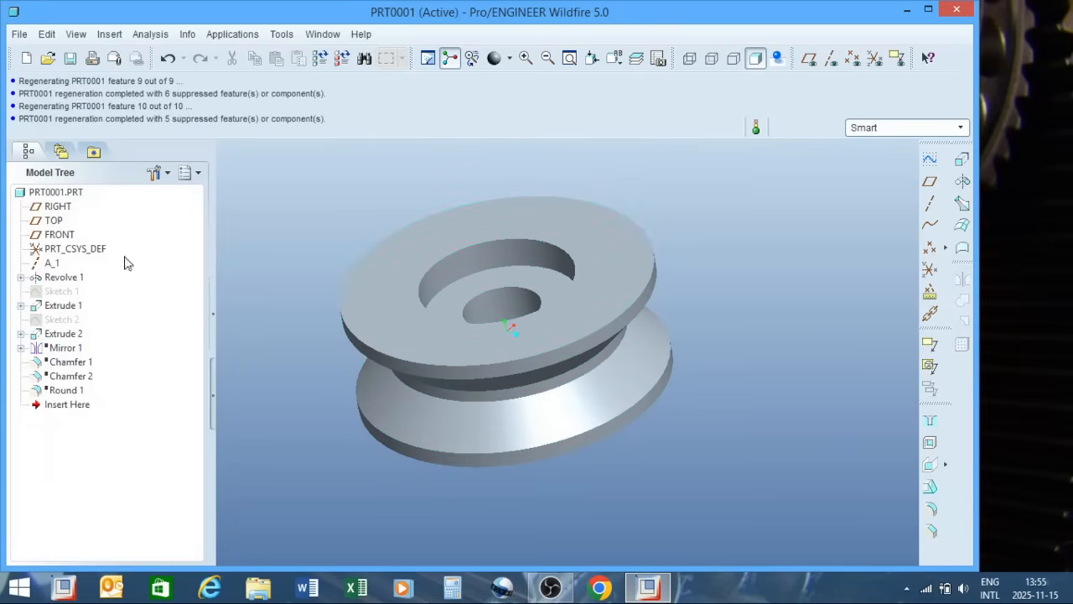
# Undo the resuming of Extrude 2 and Extrude 1.
pyautogui.click(166, 62)
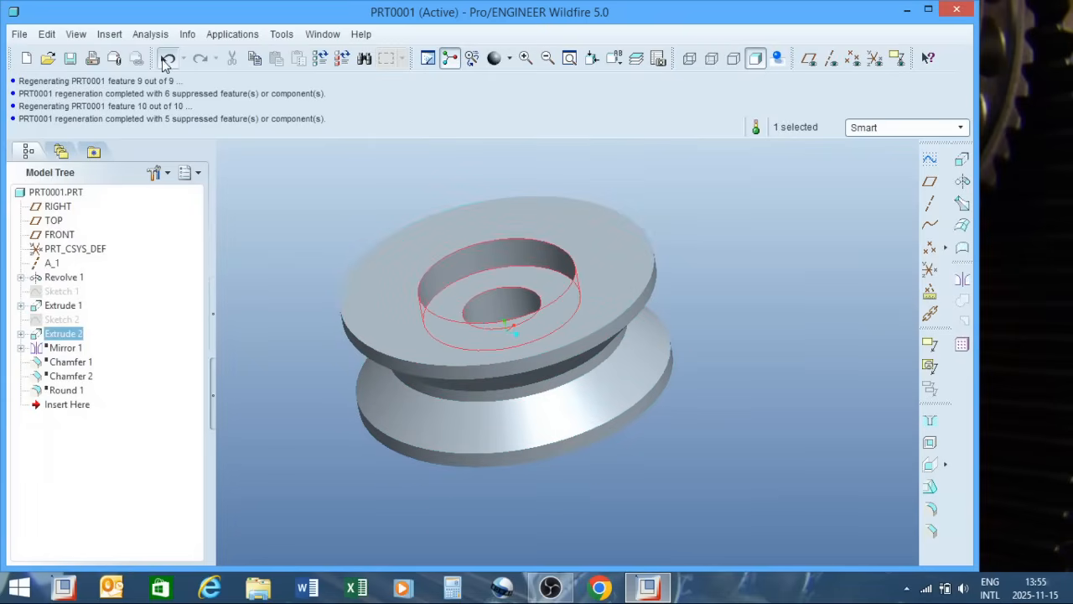
pyautogui.click(166, 62)
pyautogui.click(166, 62)
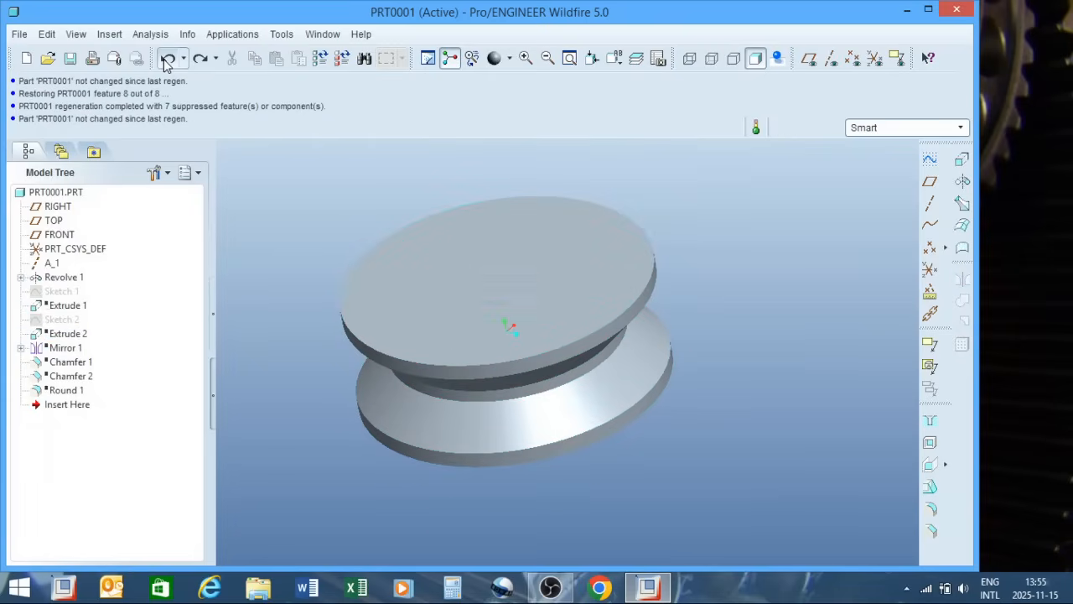
# Save the part as PRT0001.PRT in the part-1 folder under Documents.
pyautogui.click(70, 58)
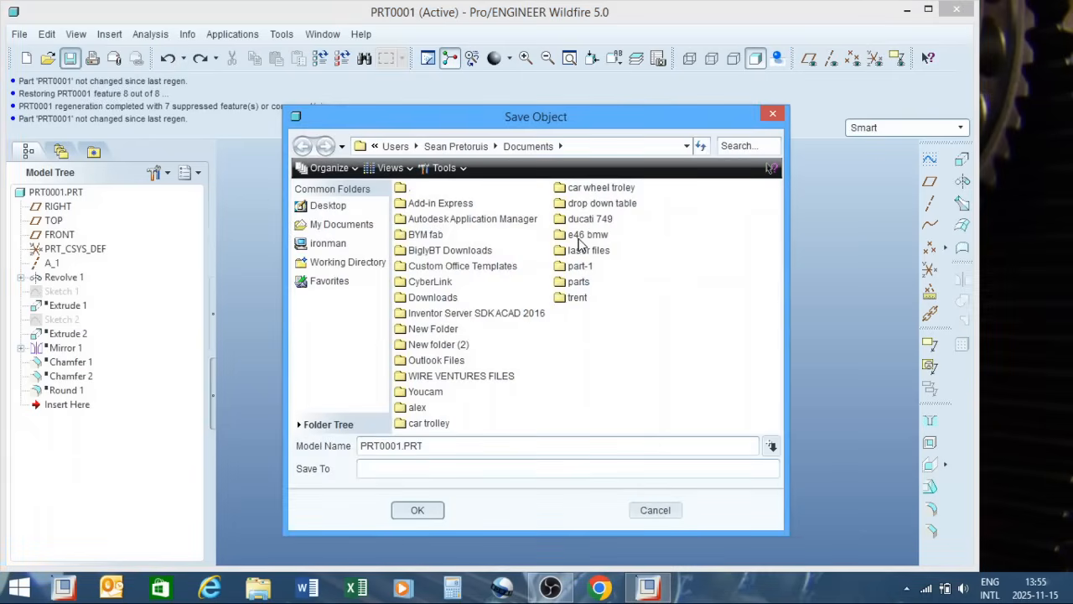
pyautogui.doubleClick(579, 266)
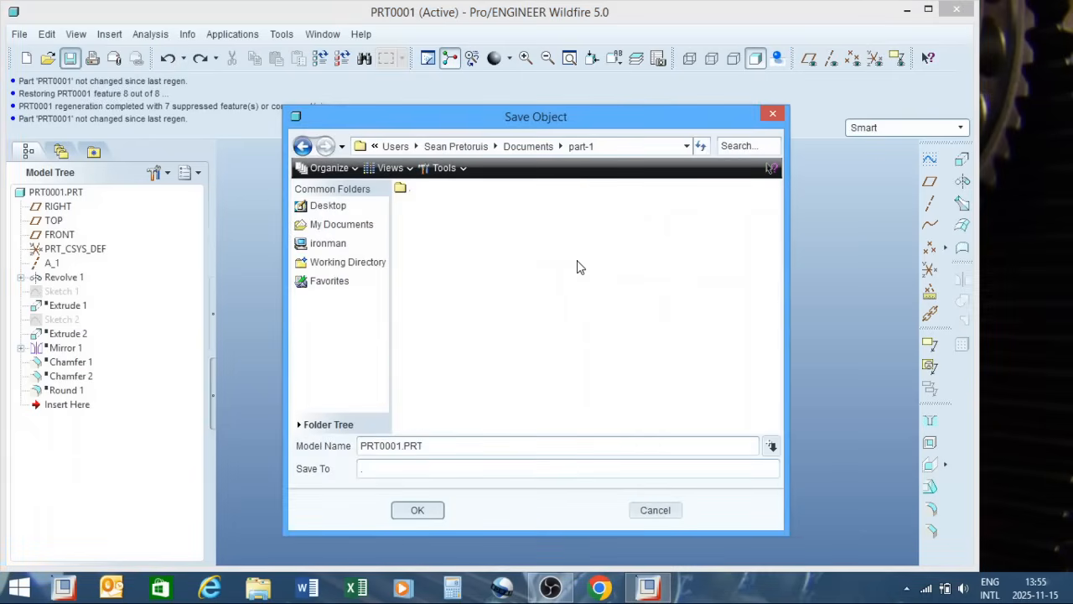
pyautogui.click(418, 511)
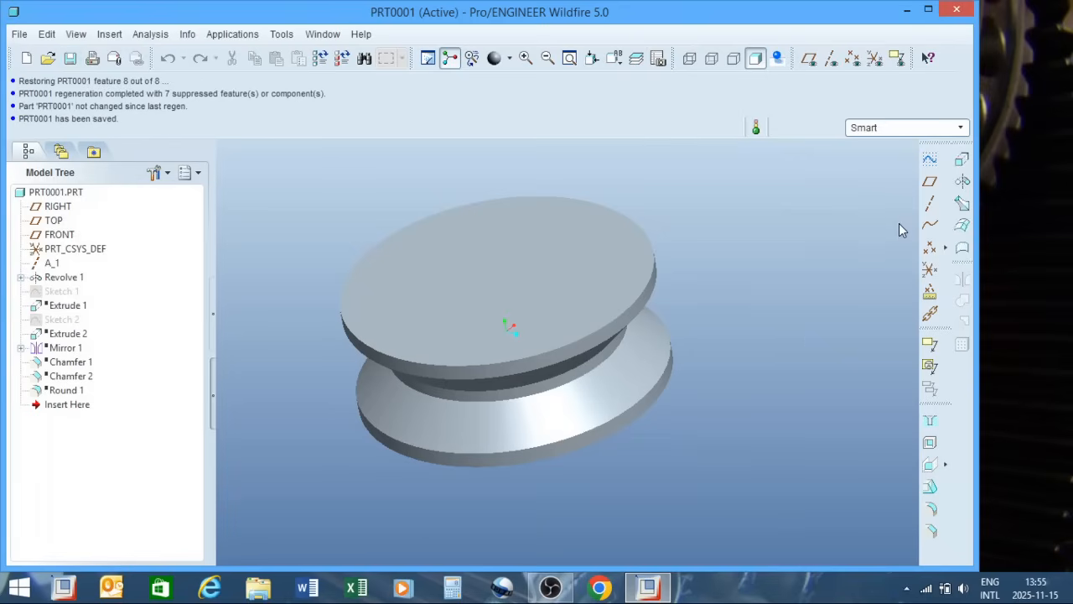
# Start a 14 mm diameter simple hole on the disc's upper face, with the FRONT and RIGHT datum planes displayed and used as offset references.
pyautogui.click(929, 419)
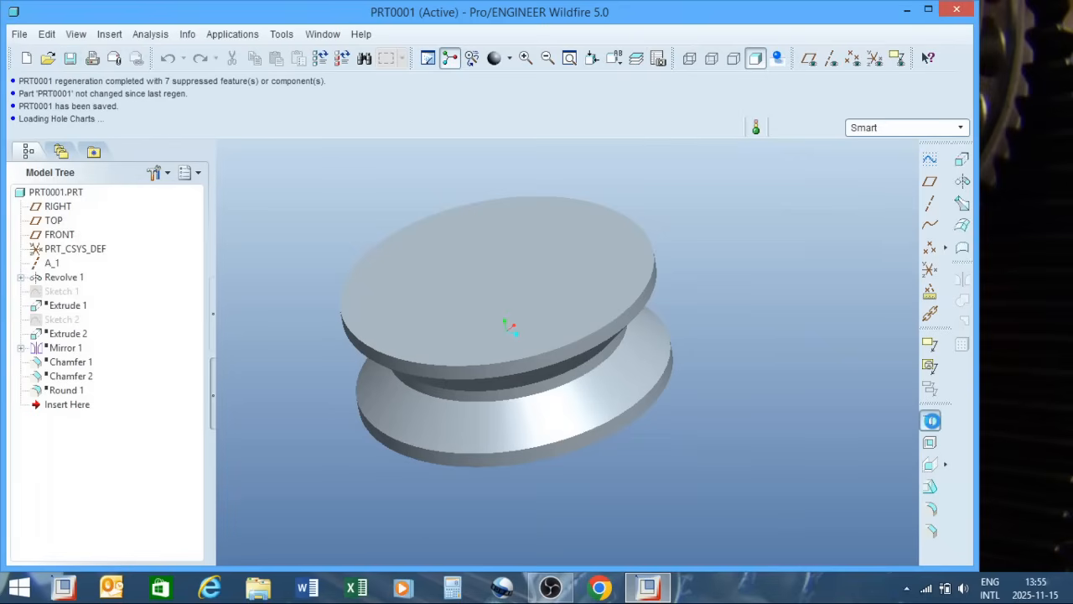
pyautogui.click(574, 272)
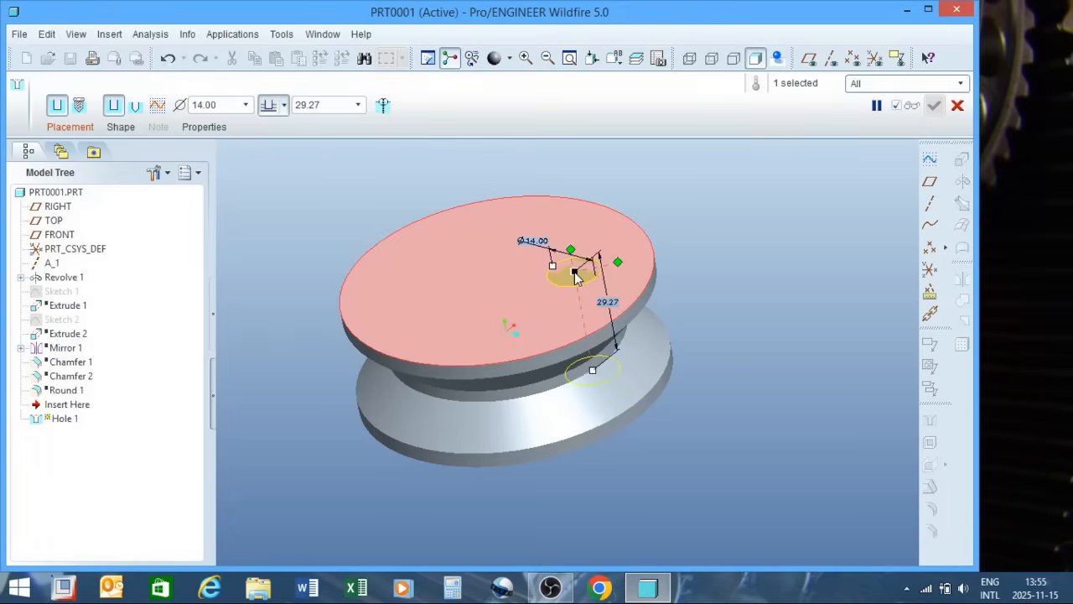
pyautogui.click(809, 58)
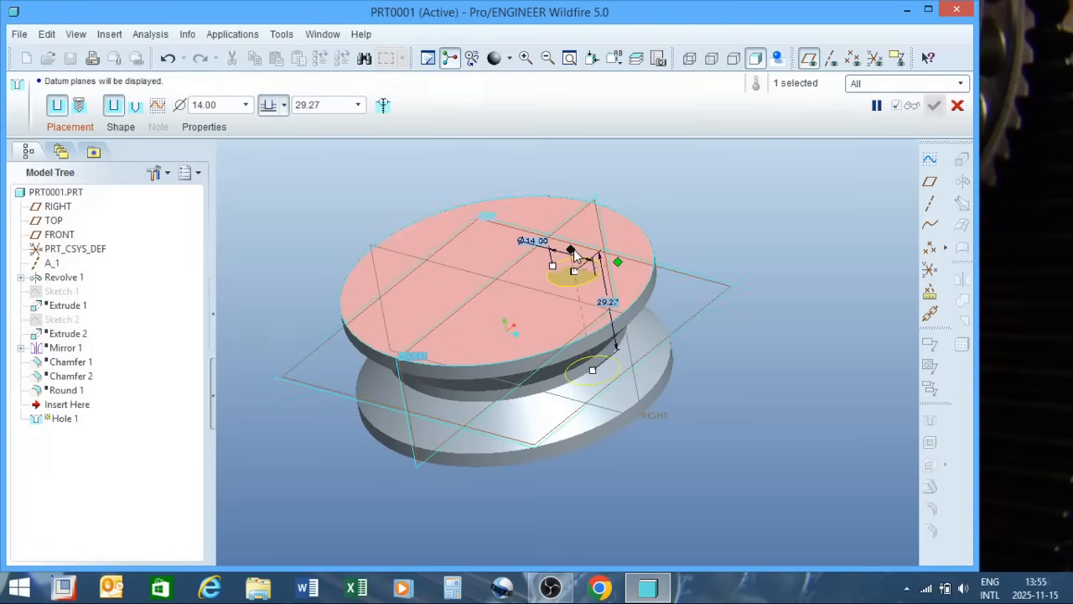
pyautogui.moveTo(562, 226); pyautogui.dragTo(524, 258)
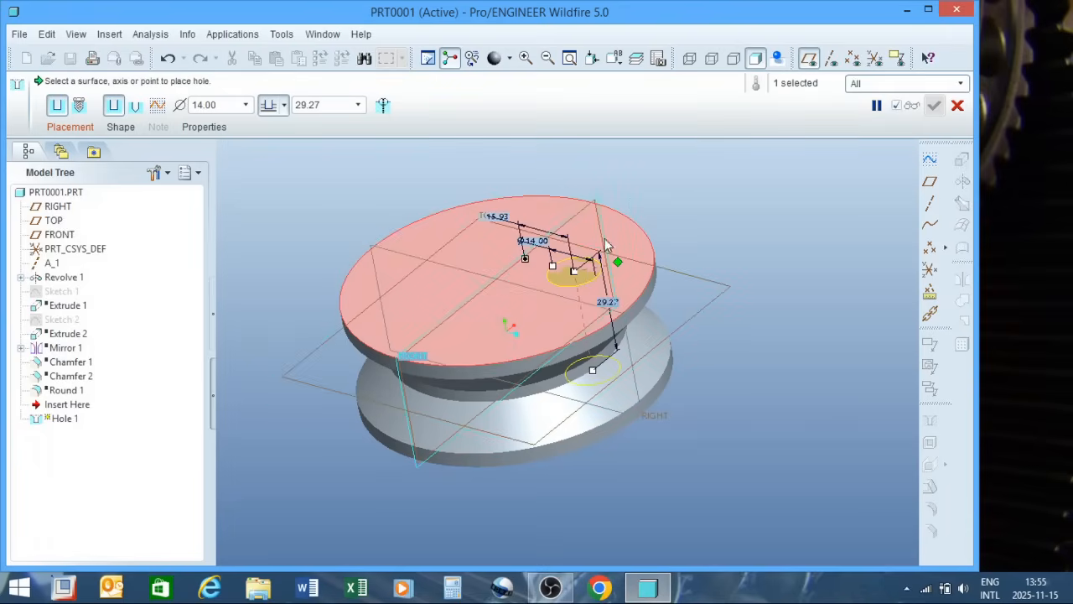
pyautogui.moveTo(618, 265); pyautogui.dragTo(472, 279)
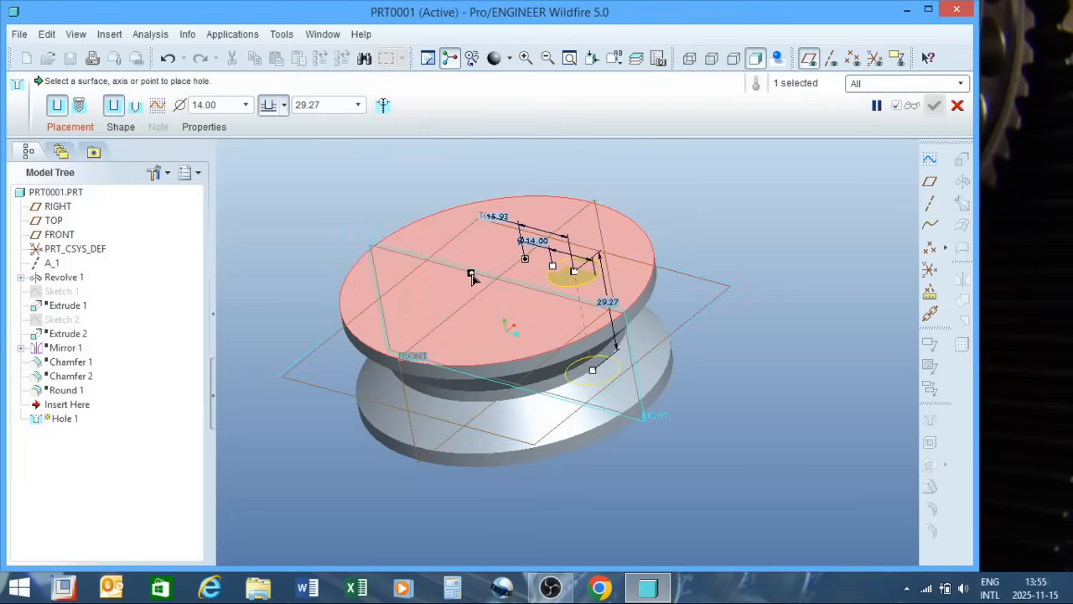
# Set both of the hole's offsets from the FRONT and RIGHT planes to 0.
pyautogui.scroll(-2, 506, 240)
pyautogui.scroll(-2, 506, 239)
pyautogui.doubleClick(520, 236)
pyautogui.write('0')
pyautogui.press('Return')
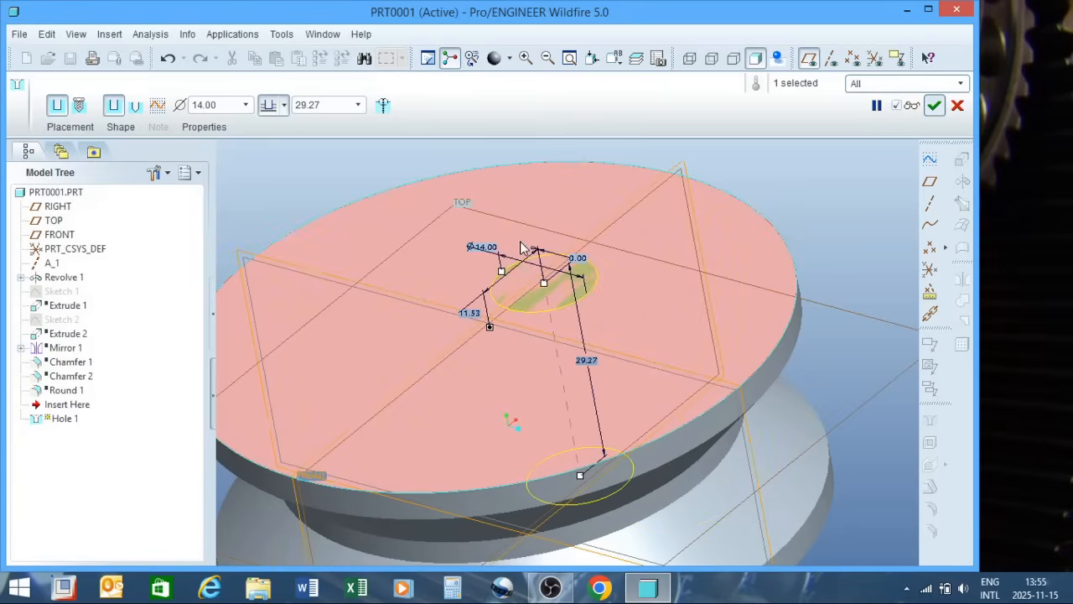
pyautogui.doubleClick(469, 314)
pyautogui.write('0')
pyautogui.press('Return')
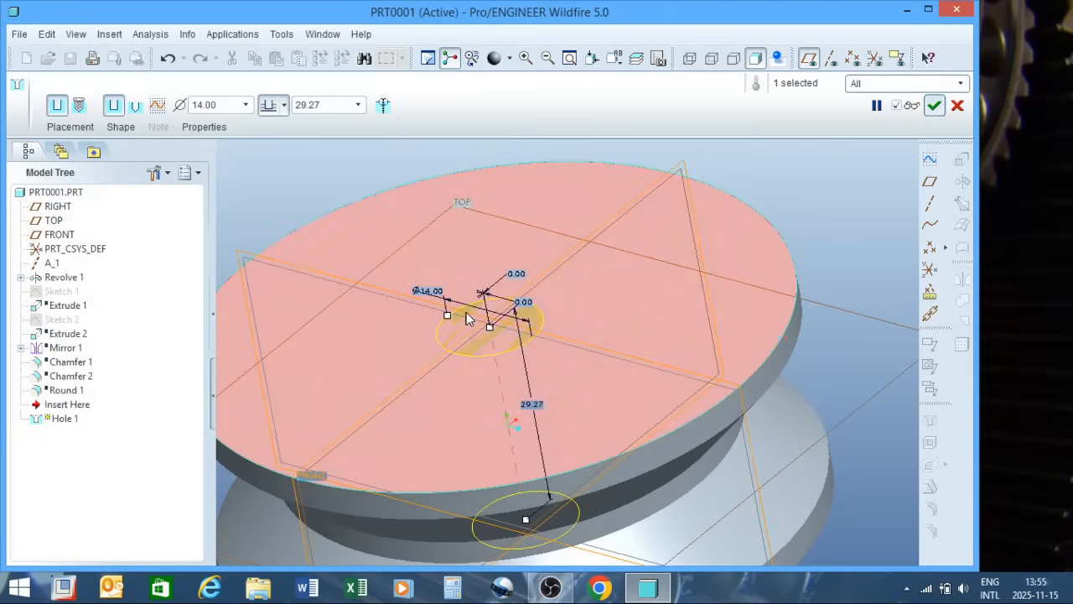
# Complete the central hole with a depth of 43 mm and hide the datum planes.
pyautogui.moveTo(590, 311); pyautogui.dragTo(603, 293, button='middle')
pyautogui.scroll(2, 578, 243)
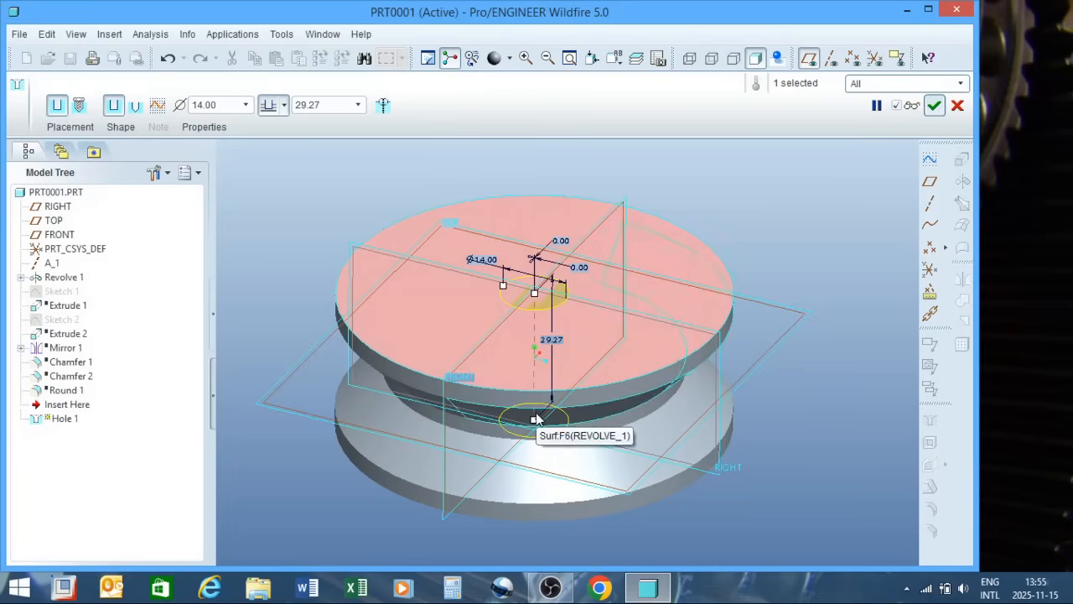
pyautogui.moveTo(534, 419); pyautogui.dragTo(537, 482)
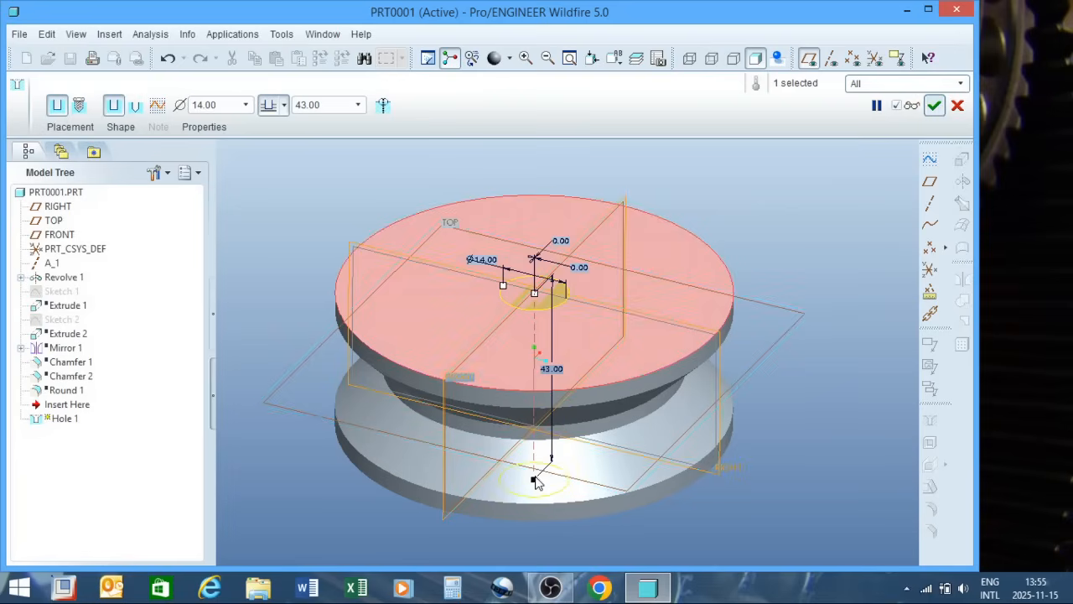
pyautogui.click(933, 105)
pyautogui.moveTo(815, 202); pyautogui.dragTo(637, 266, button='middle')
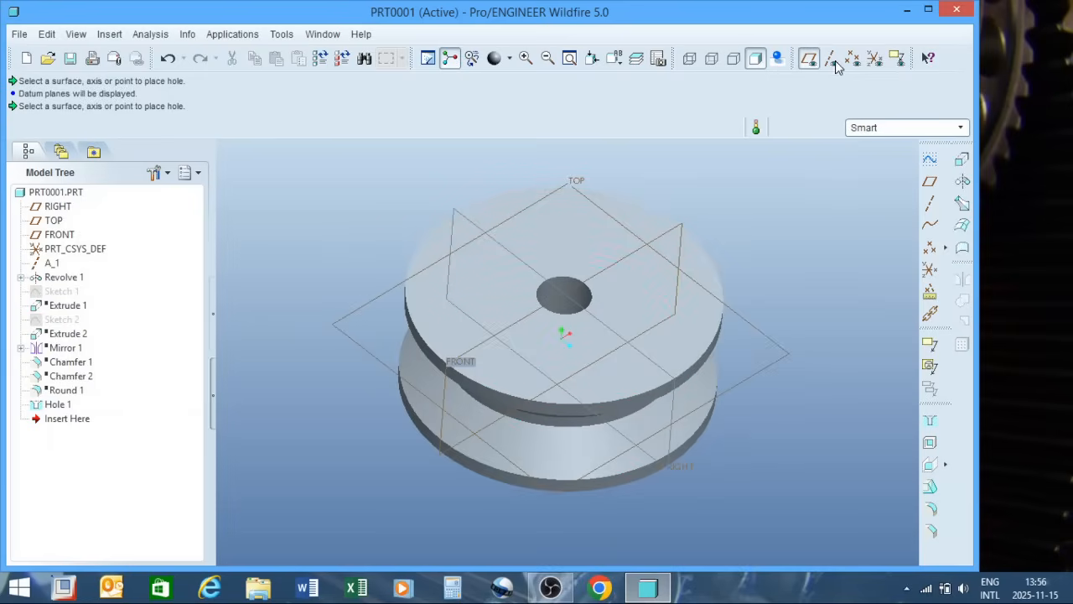
pyautogui.click(809, 58)
# Redefine the central hole as a standard ISO threaded hole of size M12x1.75.
pyautogui.rightClick(55, 405)
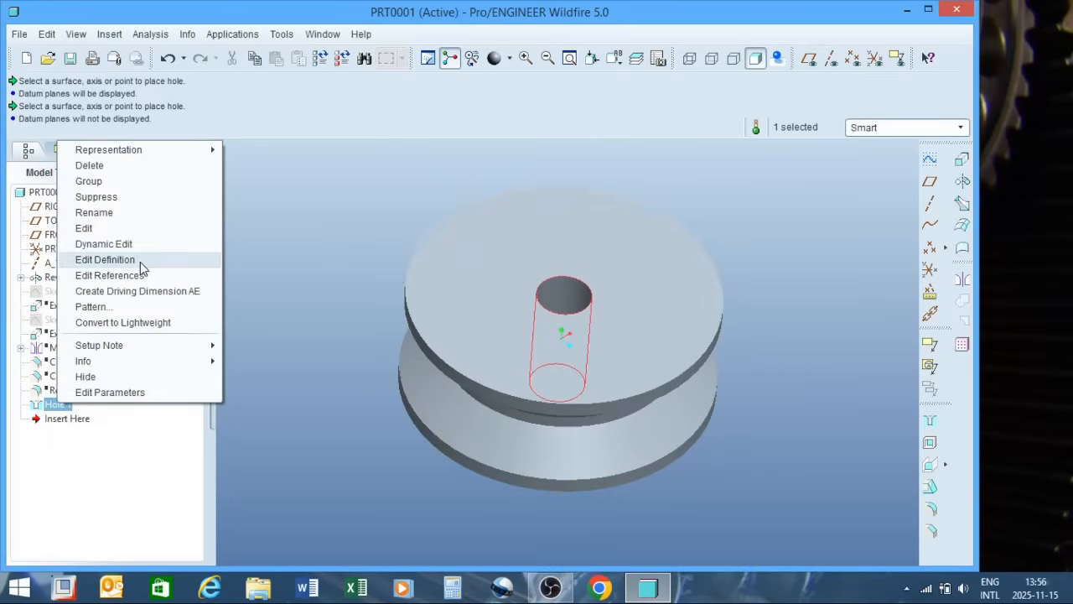
pyautogui.click(141, 267)
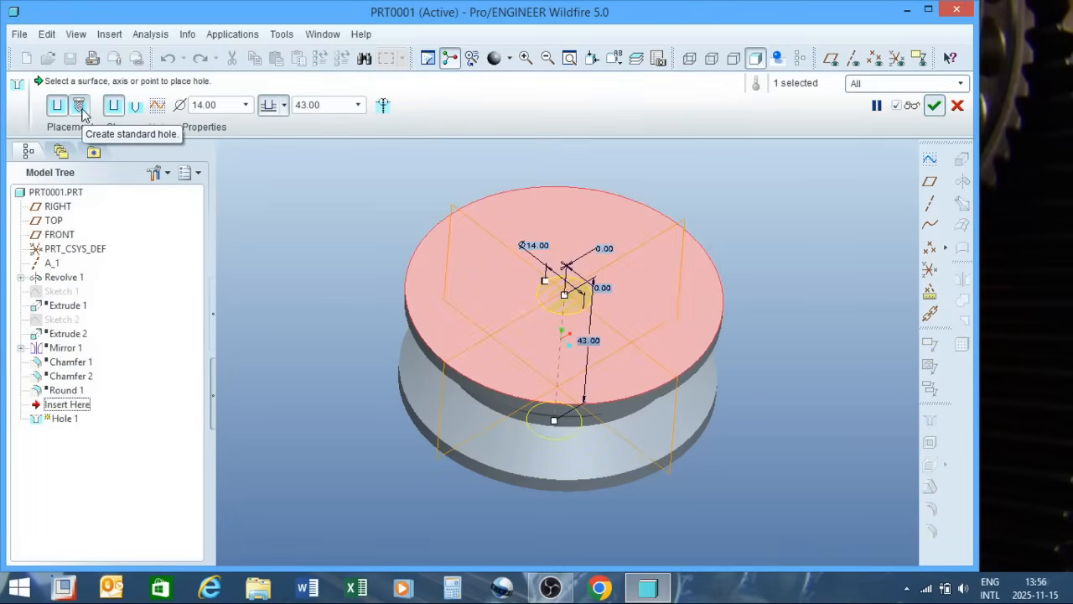
pyautogui.click(79, 106)
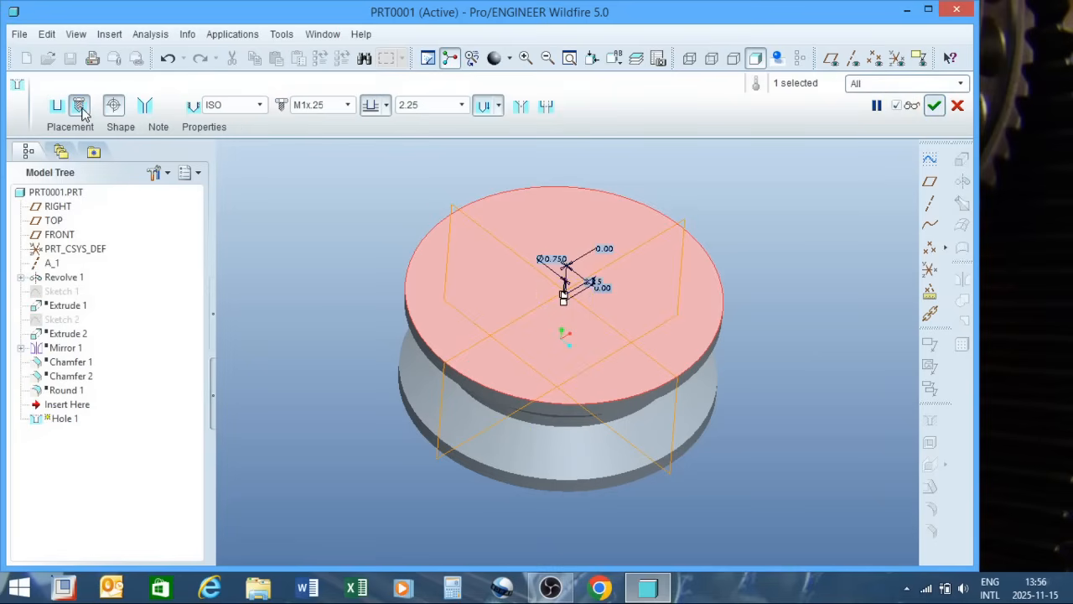
pyautogui.click(347, 105)
pyautogui.scroll(-6, 348, 140)
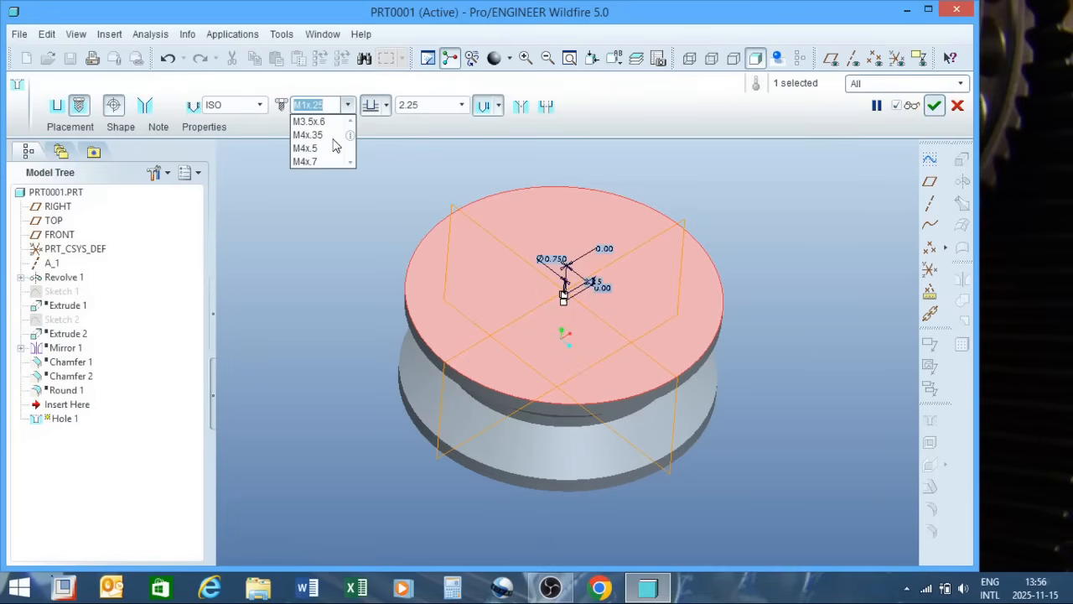
pyautogui.scroll(-3, 331, 145)
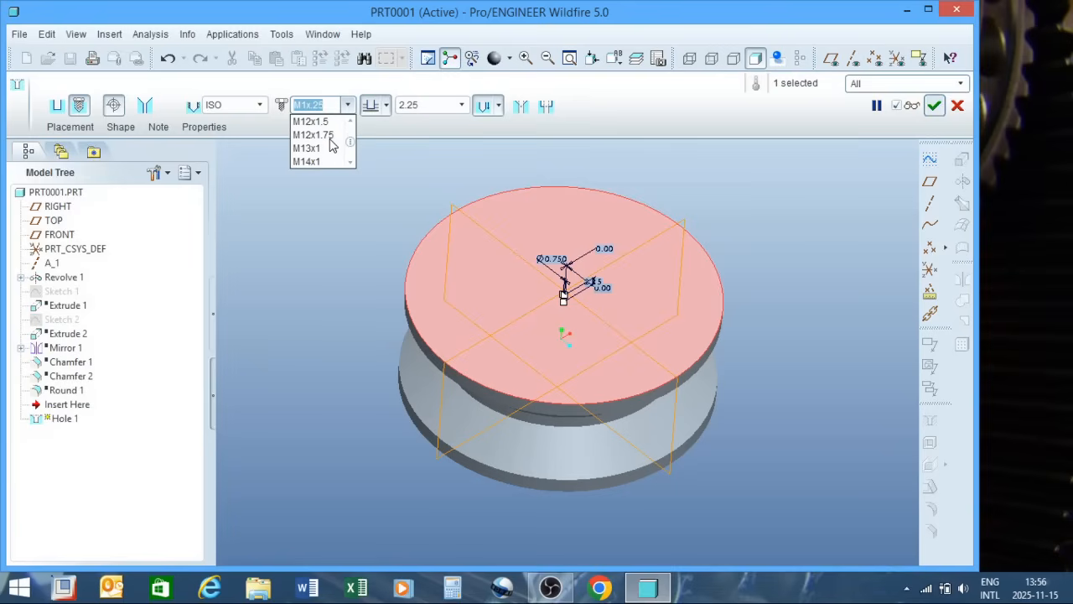
pyautogui.scroll(3, 331, 145)
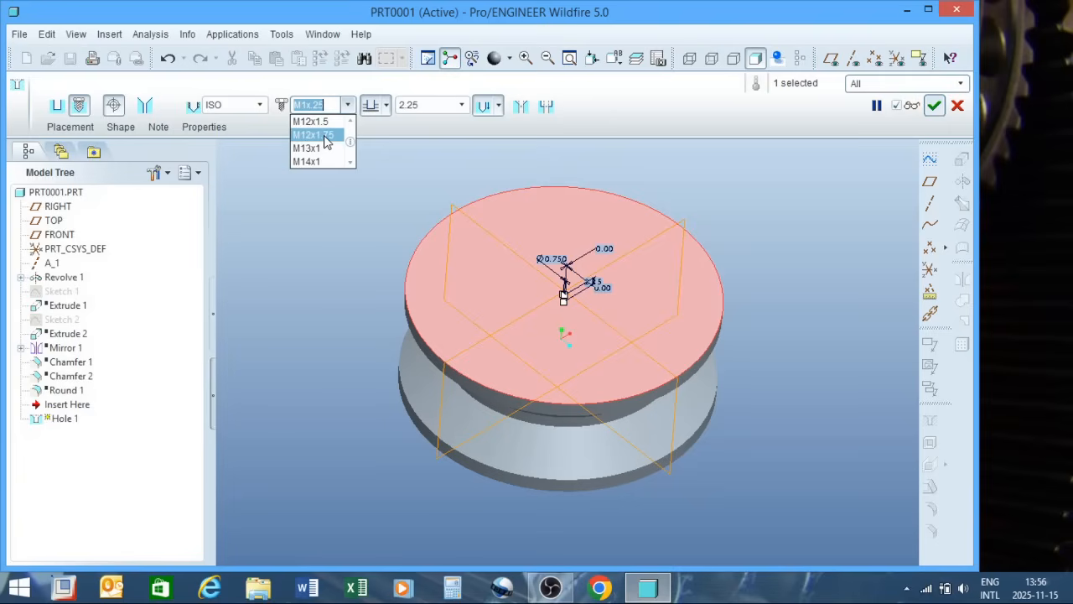
pyautogui.click(324, 137)
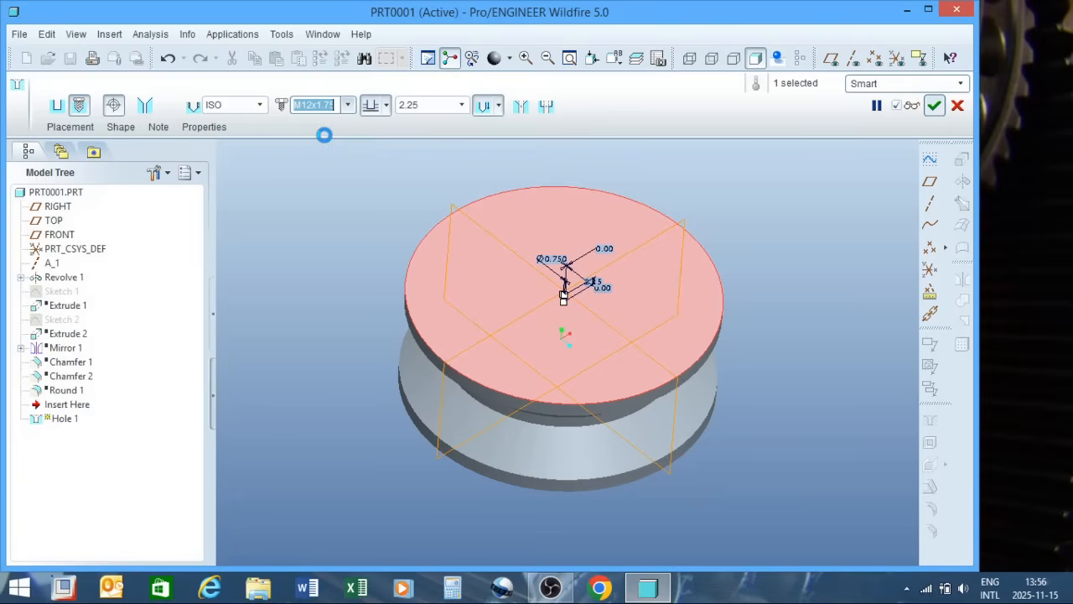
# Set the threaded hole's drill depth to 35 mm.
pyautogui.moveTo(542, 316); pyautogui.dragTo(522, 275, button='middle')
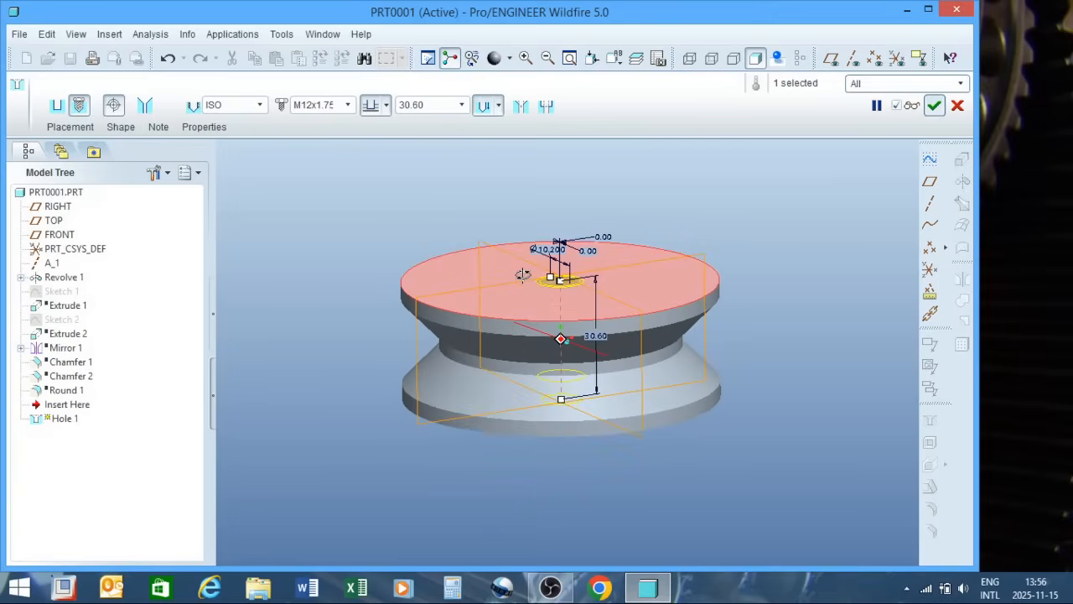
pyautogui.scroll(2, 583, 392)
pyautogui.scroll(2, 583, 392)
pyautogui.scroll(1, 579, 374)
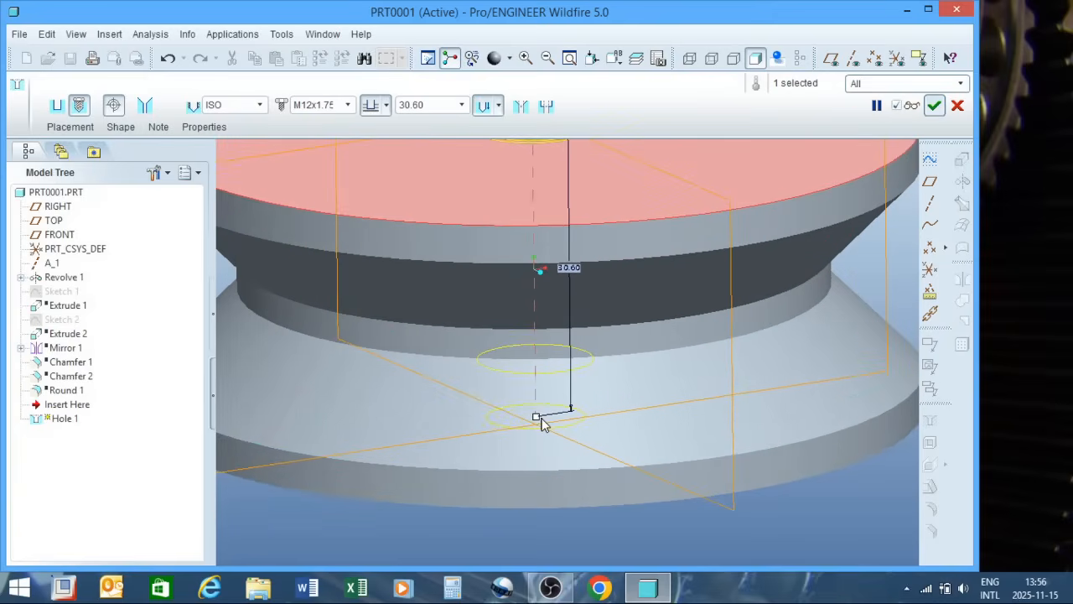
pyautogui.scroll(-3, 538, 427)
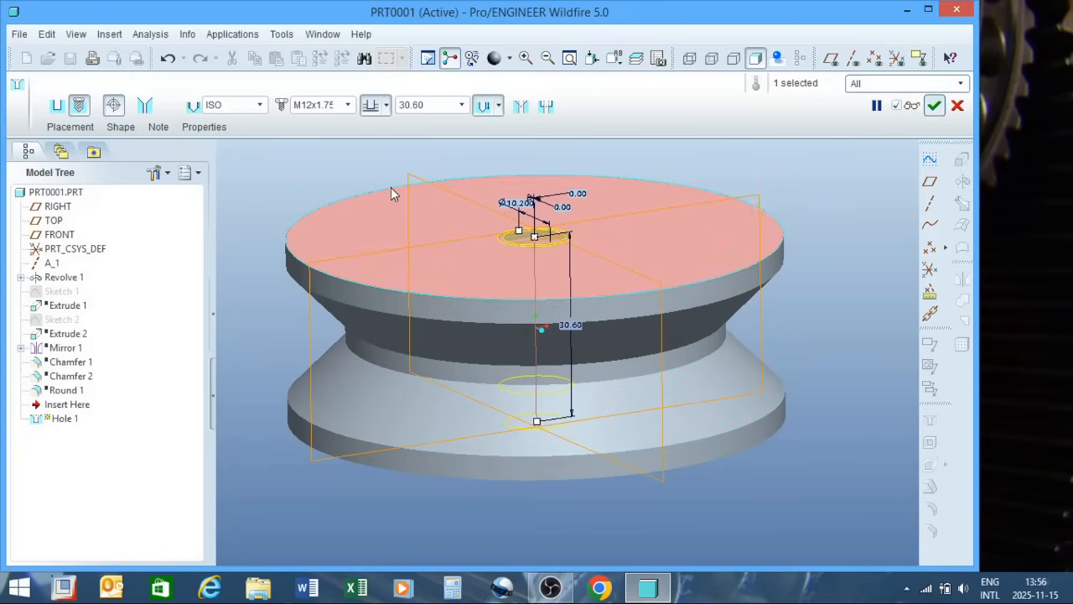
pyautogui.moveTo(537, 421)
pyautogui.mouseDown()
pyautogui.moveTo(535, 383)
pyautogui.moveTo(544, 430)
pyautogui.mouseUp()
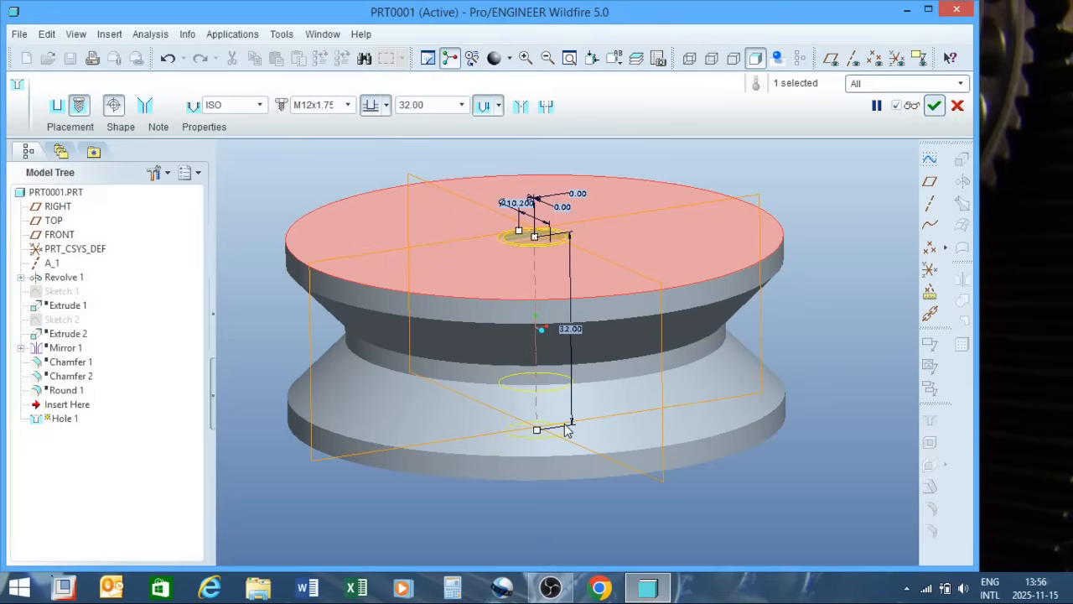
pyautogui.click(441, 106)
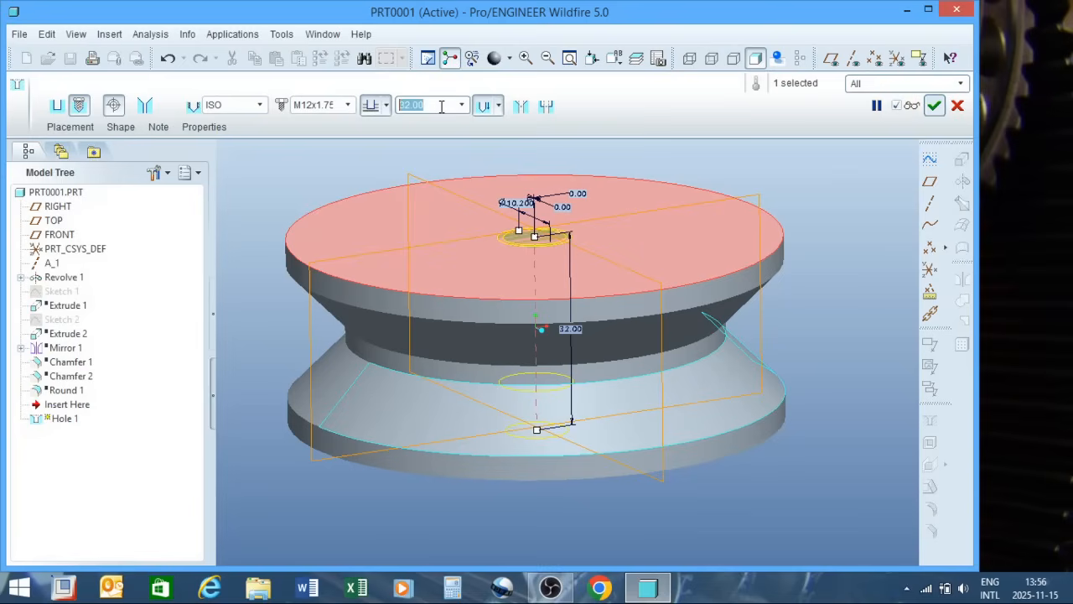
pyautogui.write('35')
pyautogui.press('Return')
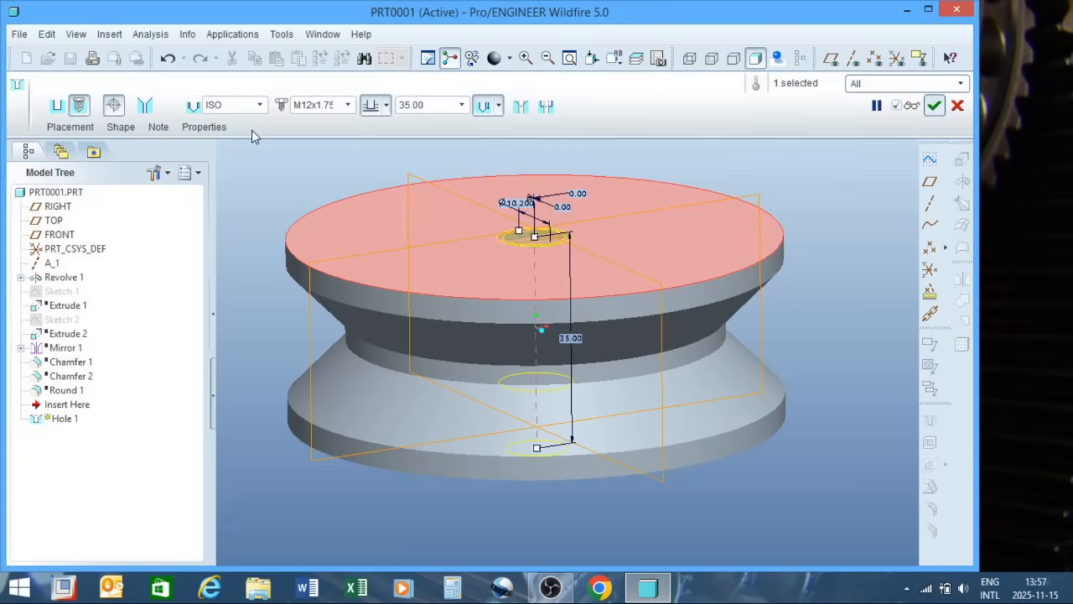
# Try the tapered thread type for the hole and undo that change.
pyautogui.click(259, 104)
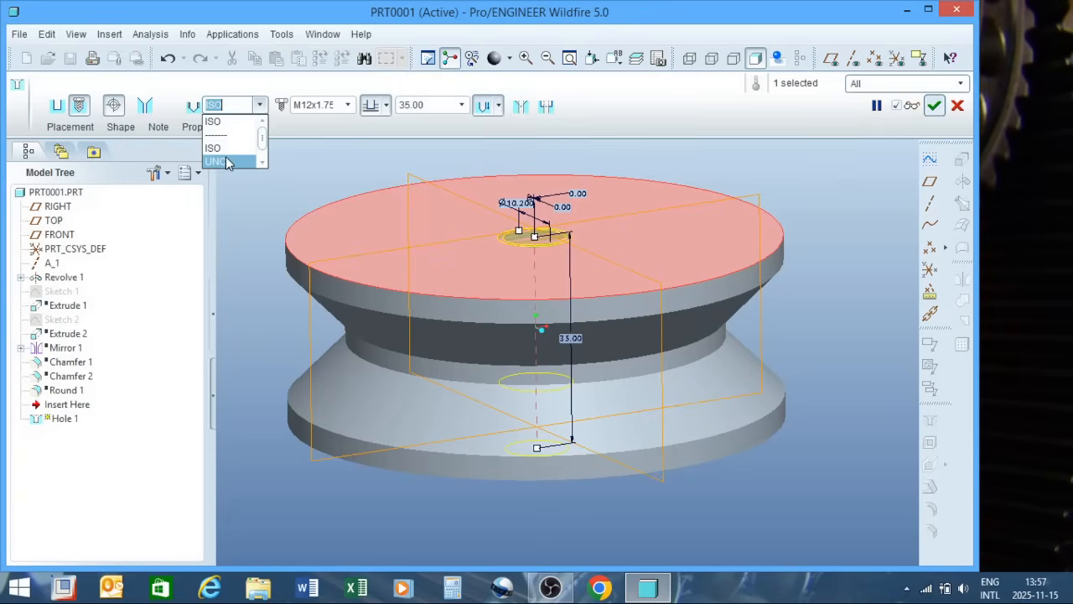
pyautogui.click(304, 155)
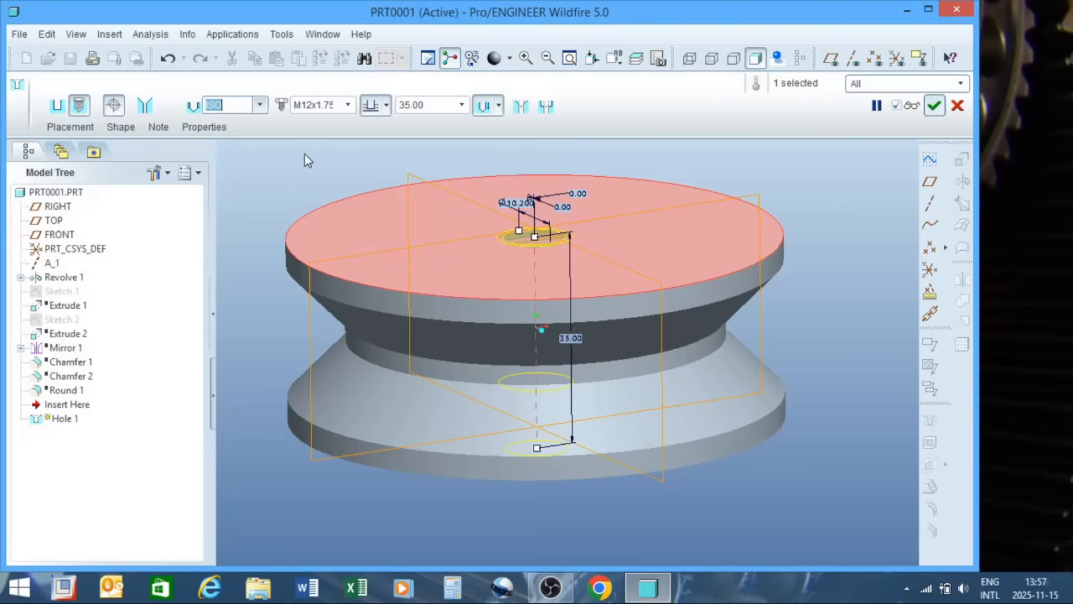
pyautogui.click(145, 105)
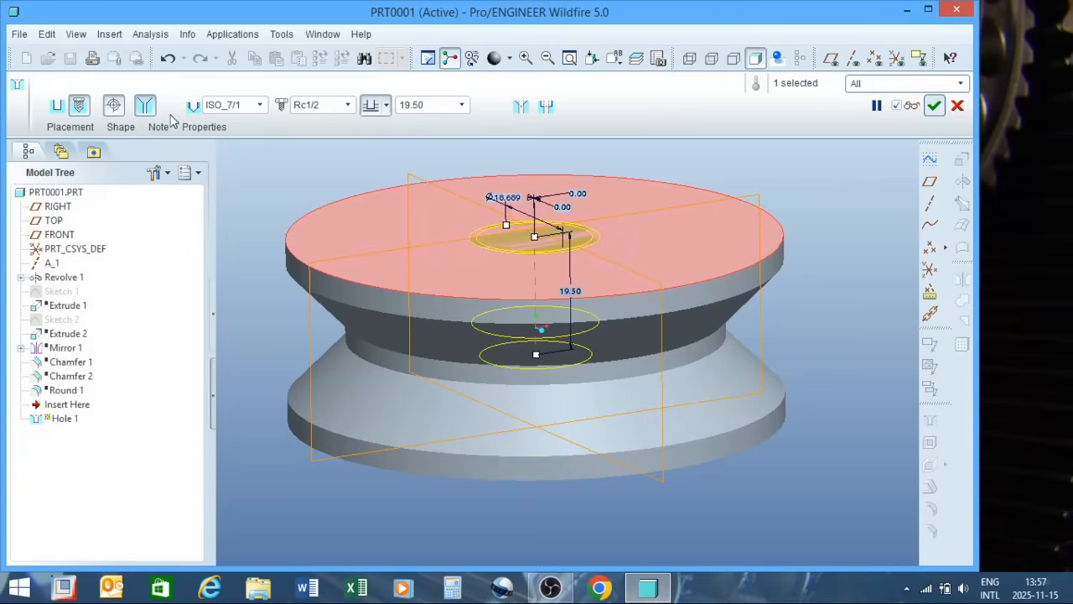
pyautogui.click(167, 59)
# Examine the note text attached to the threaded hole.
pyautogui.click(159, 127)
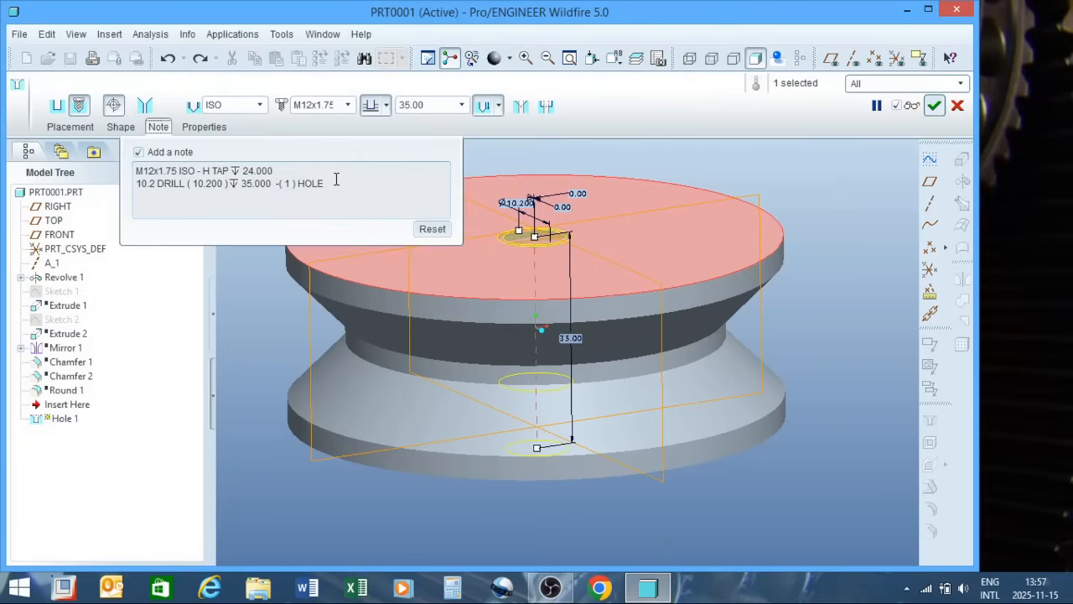
pyautogui.moveTo(335, 181); pyautogui.dragTo(128, 168)
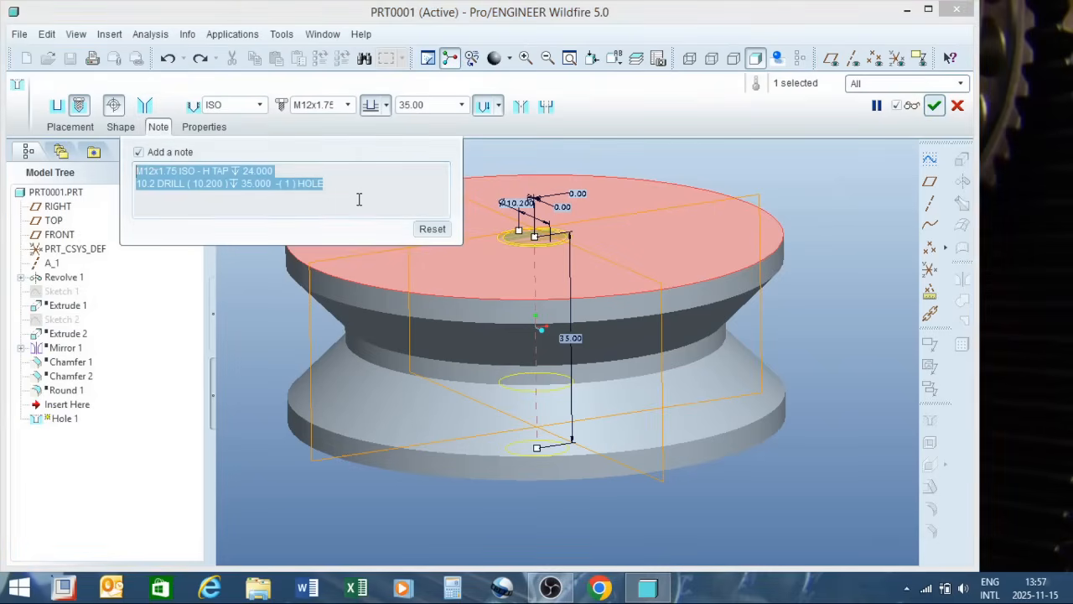
pyautogui.click(358, 198)
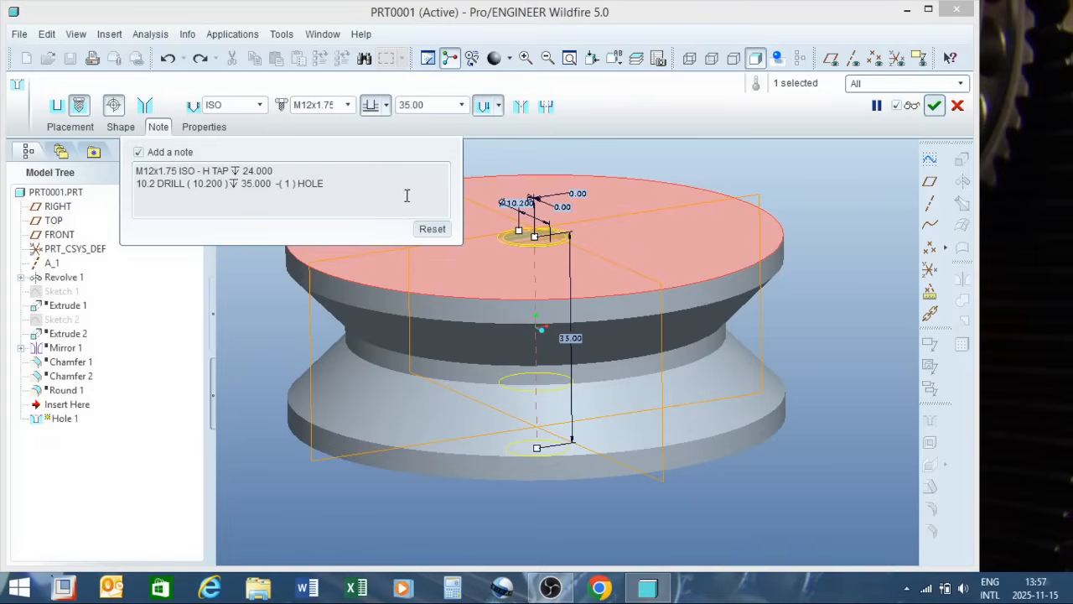
pyautogui.click(158, 127)
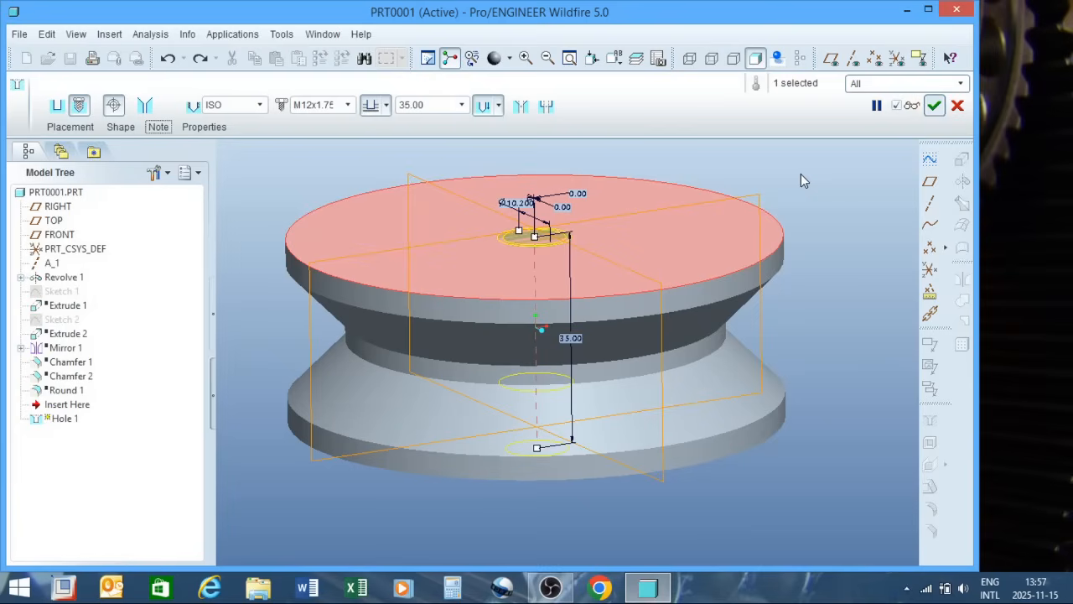
# Complete the redefinition of the threaded hole and select it in the model.
pyautogui.moveTo(788, 182)
pyautogui.mouseDown(button='middle')
pyautogui.moveTo(797, 175)
pyautogui.moveTo(787, 141)
pyautogui.moveTo(764, 190)
pyautogui.moveTo(771, 175)
pyautogui.moveTo(780, 182)
pyautogui.mouseUp(button='middle')
pyautogui.scroll(-2, 768, 296)
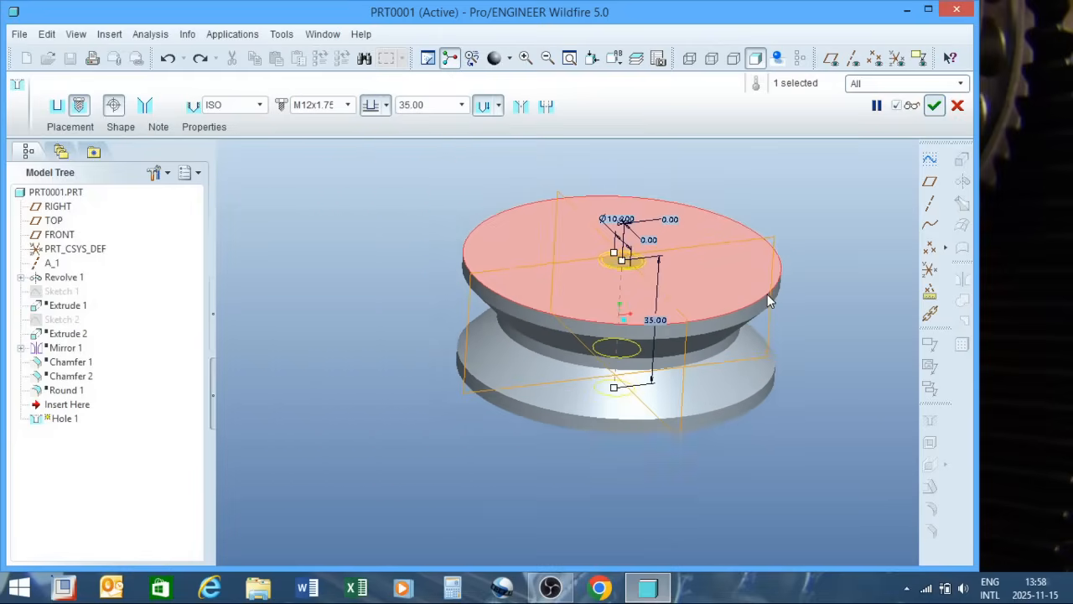
pyautogui.scroll(1, 734, 189)
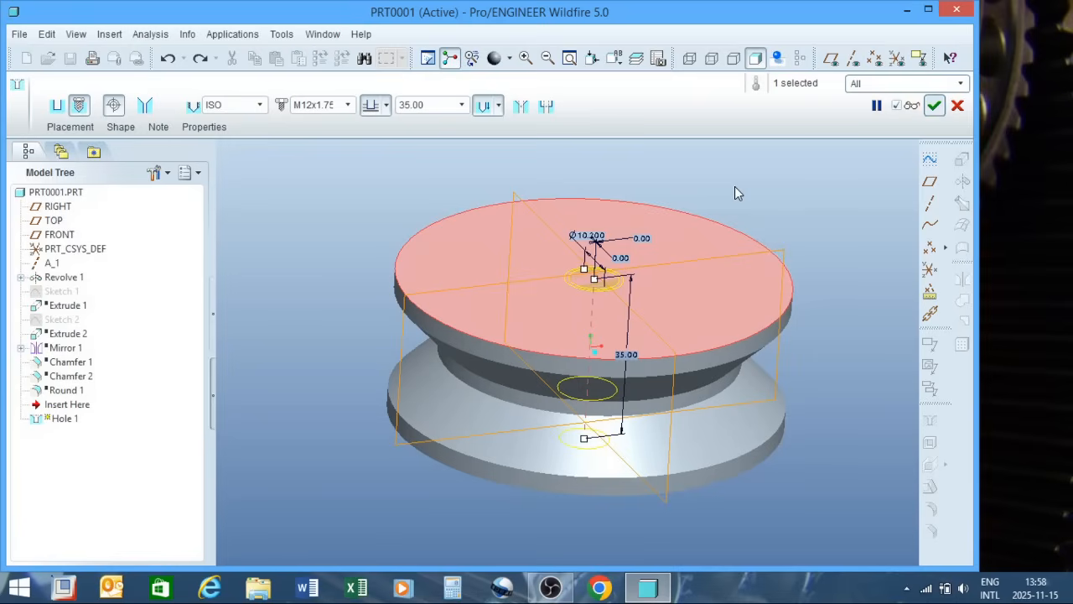
pyautogui.click(934, 106)
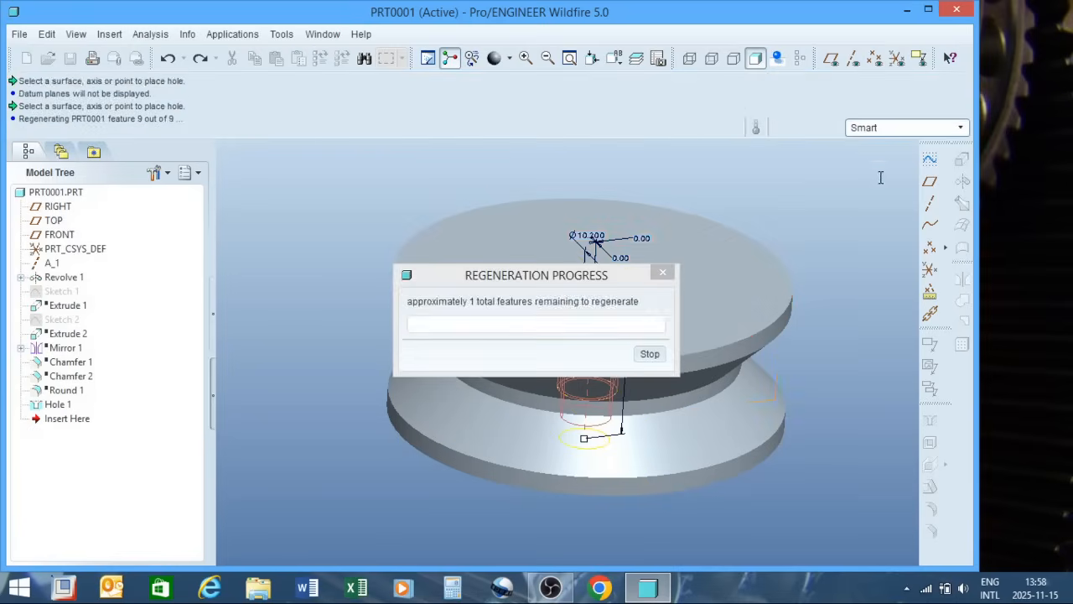
pyautogui.moveTo(578, 331)
pyautogui.mouseDown(button='middle')
pyautogui.moveTo(553, 327)
pyautogui.moveTo(587, 360)
pyautogui.moveTo(575, 328)
pyautogui.mouseUp(button='middle')
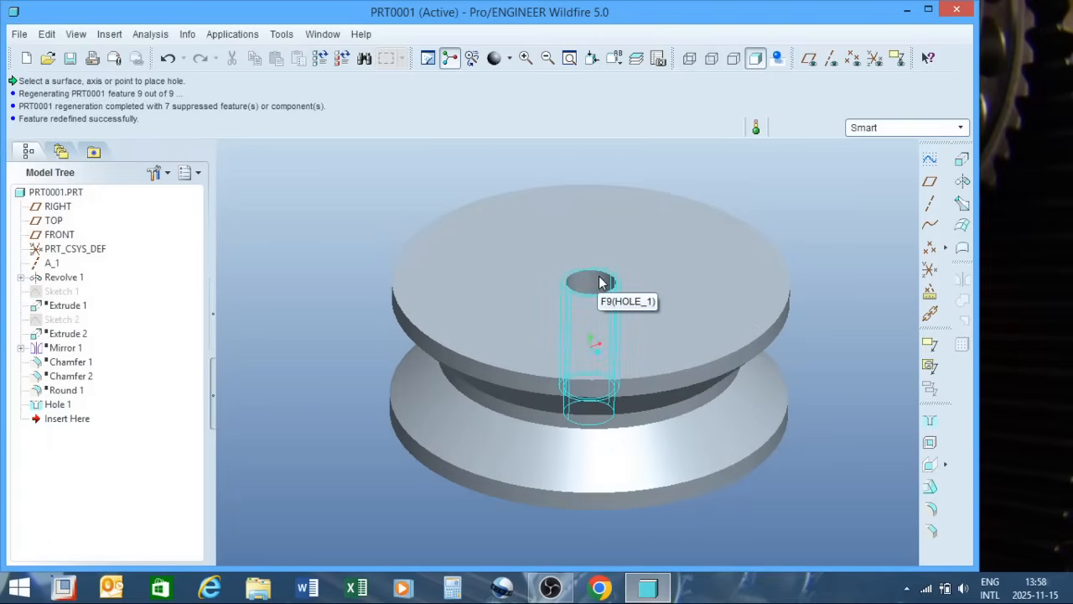
pyautogui.click(584, 287)
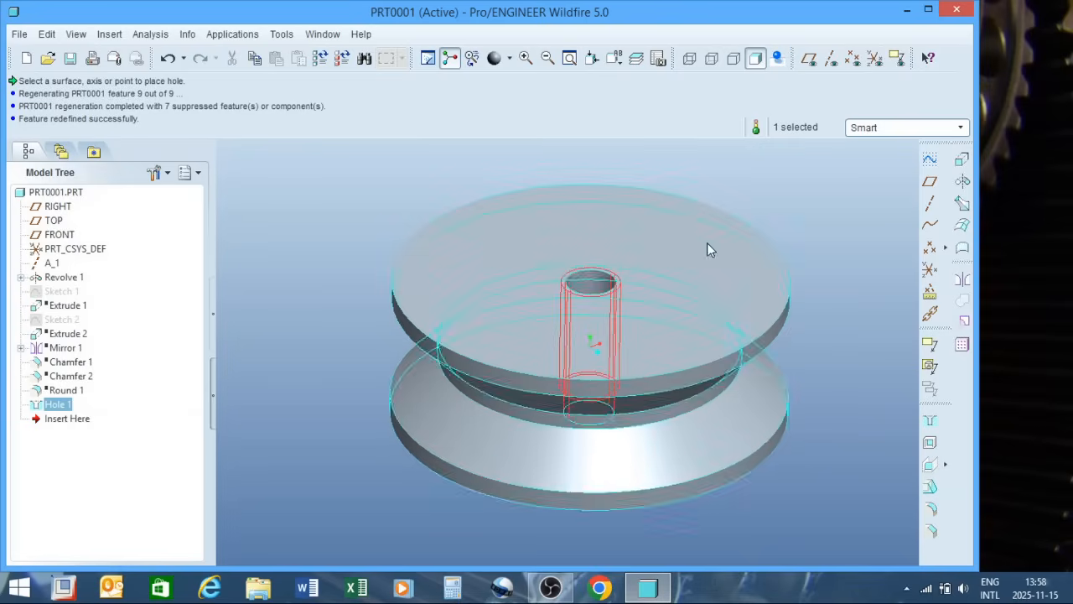
# Deselect the threaded hole and turn on the display of annotations so its note shows on the model.
pyautogui.click(797, 195)
pyautogui.moveTo(590, 335); pyautogui.dragTo(553, 299, button='middle')
pyautogui.moveTo(821, 200); pyautogui.dragTo(772, 174, button='middle')
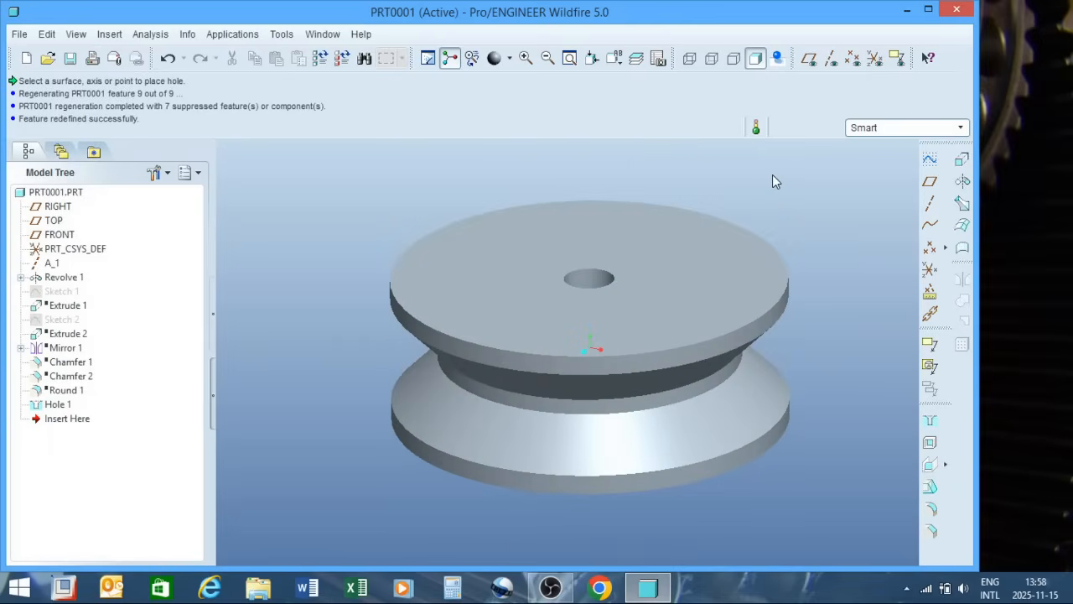
pyautogui.click(896, 59)
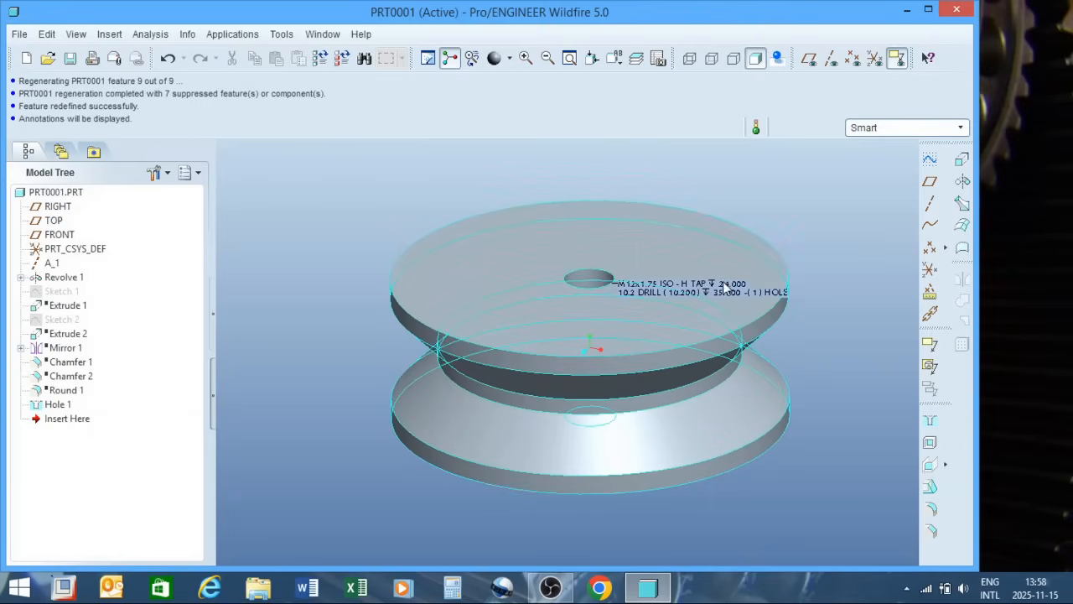
pyautogui.scroll(3, 686, 329)
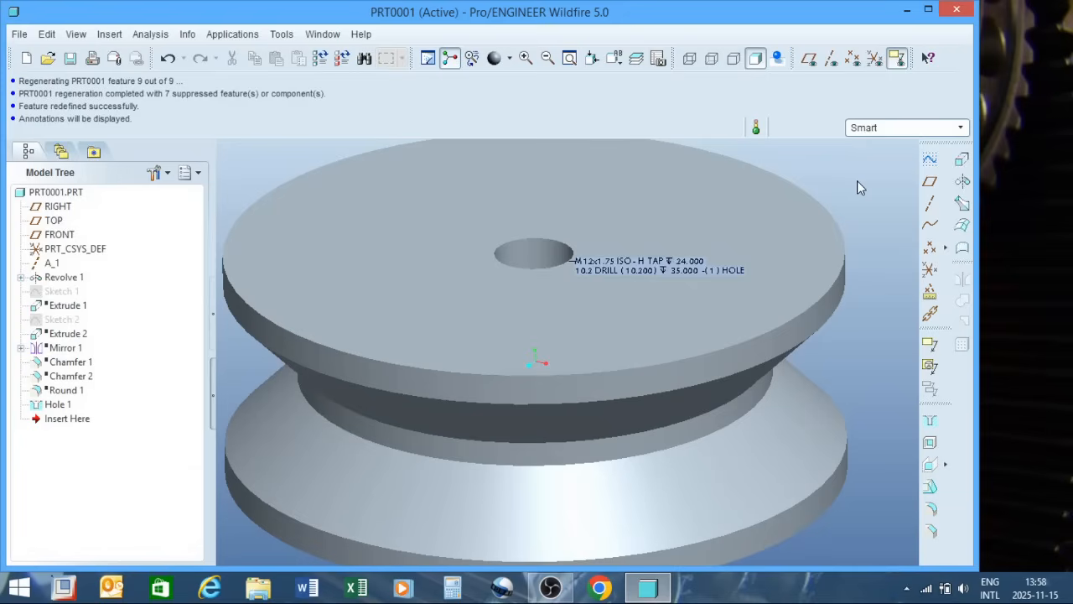
pyautogui.scroll(5, 647, 397)
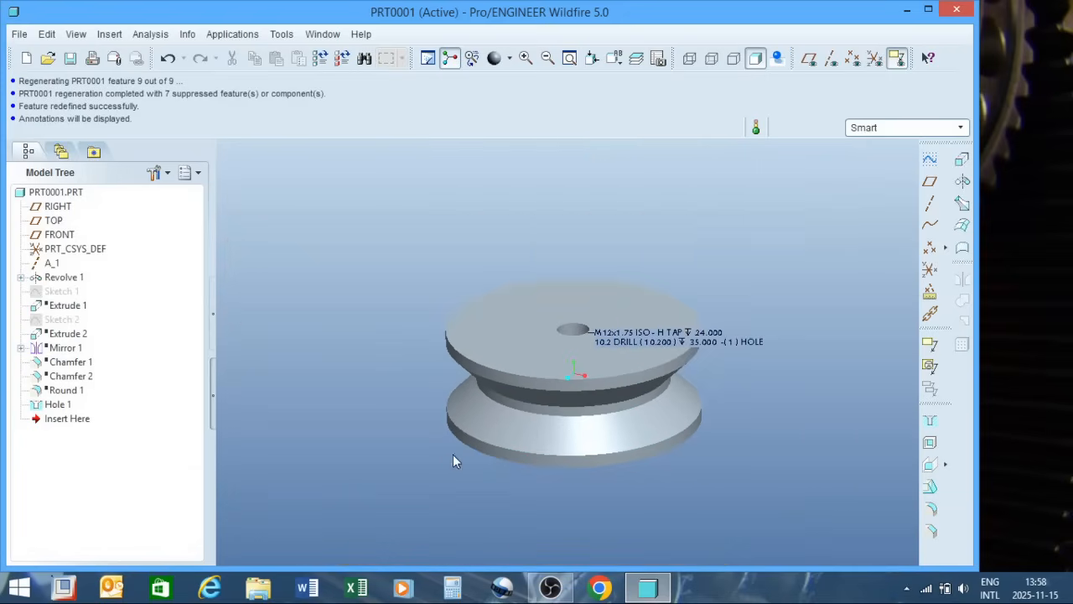
pyautogui.scroll(-3, 484, 438)
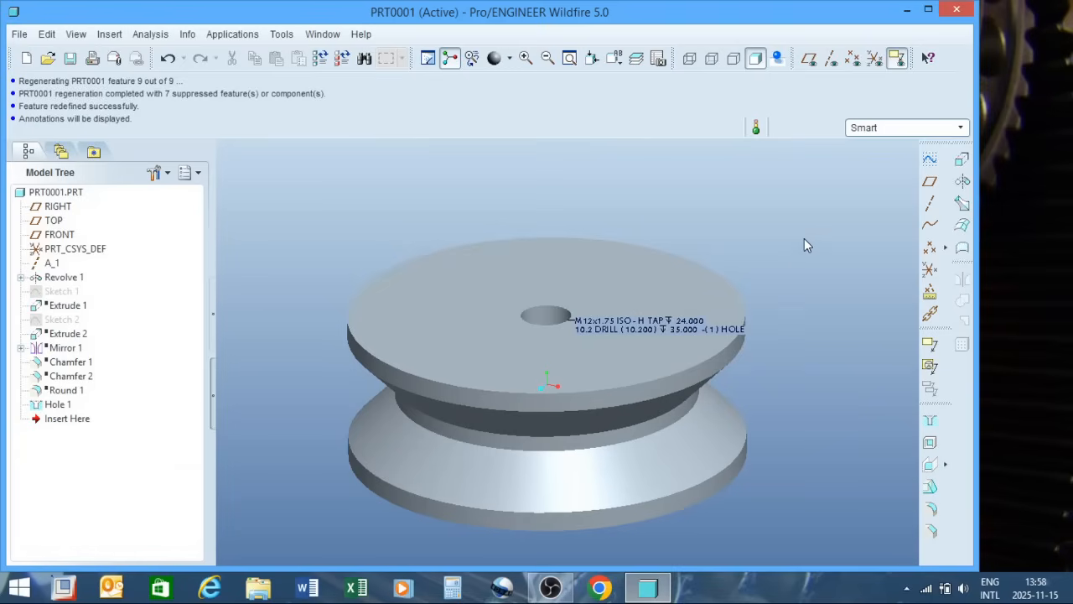
pyautogui.scroll(2, 803, 245)
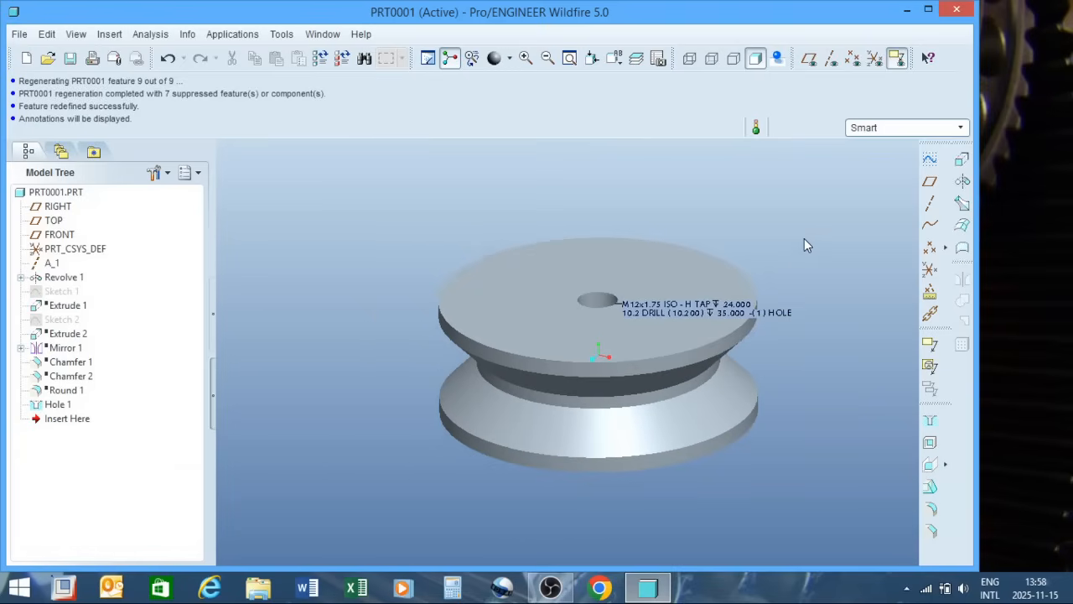
pyautogui.moveTo(801, 265)
pyautogui.mouseDown(button='middle')
pyautogui.moveTo(793, 229)
pyautogui.moveTo(780, 264)
pyautogui.mouseUp(button='middle')
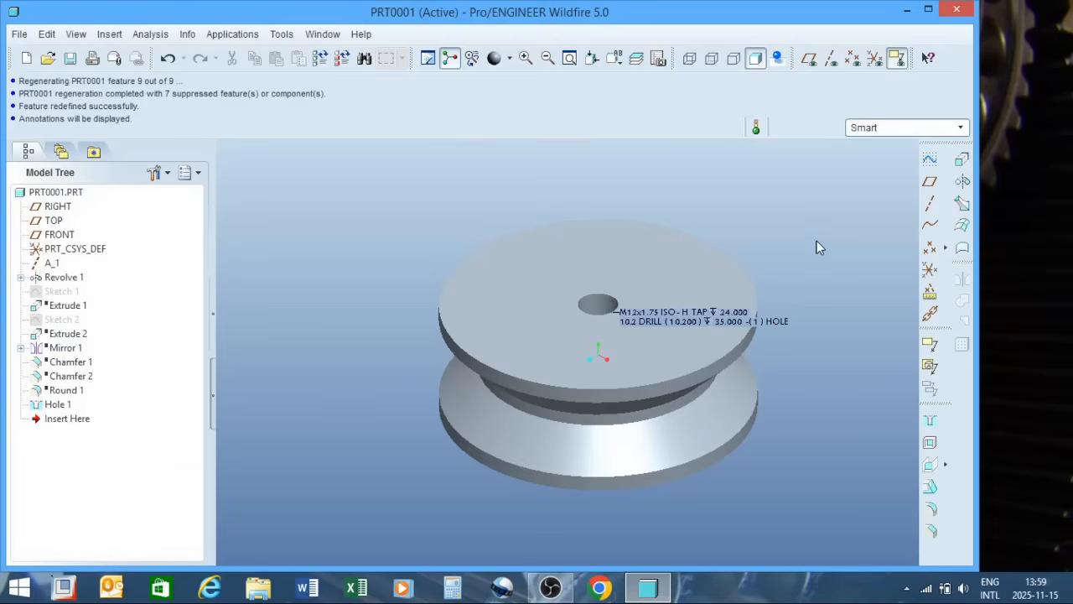
# Save the part as PRT0001.PRT in the part-1 folder and minimize the program window.
pyautogui.click(70, 57)
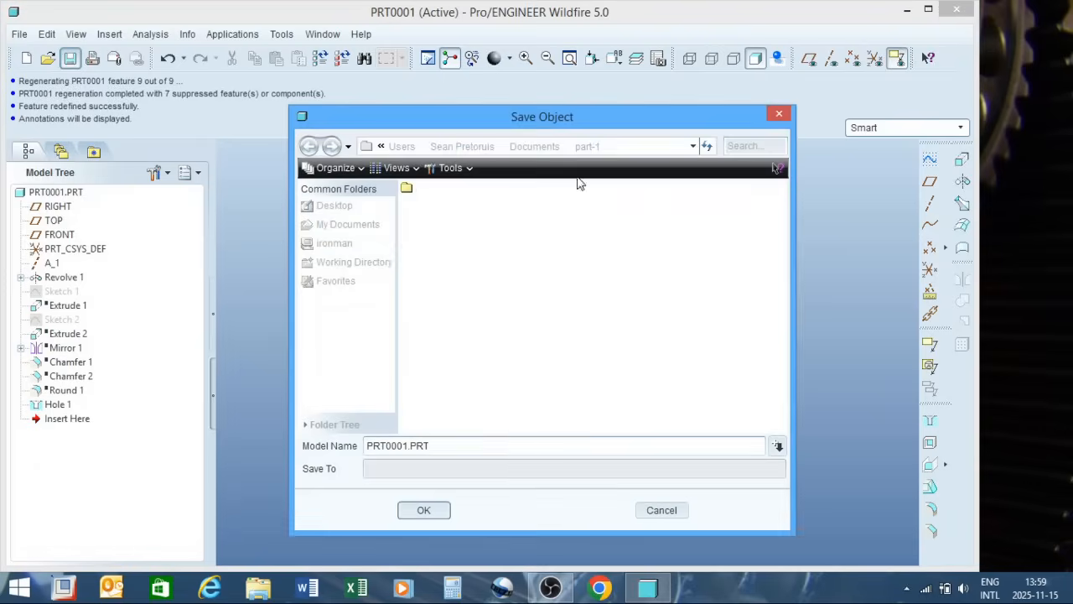
pyautogui.click(420, 509)
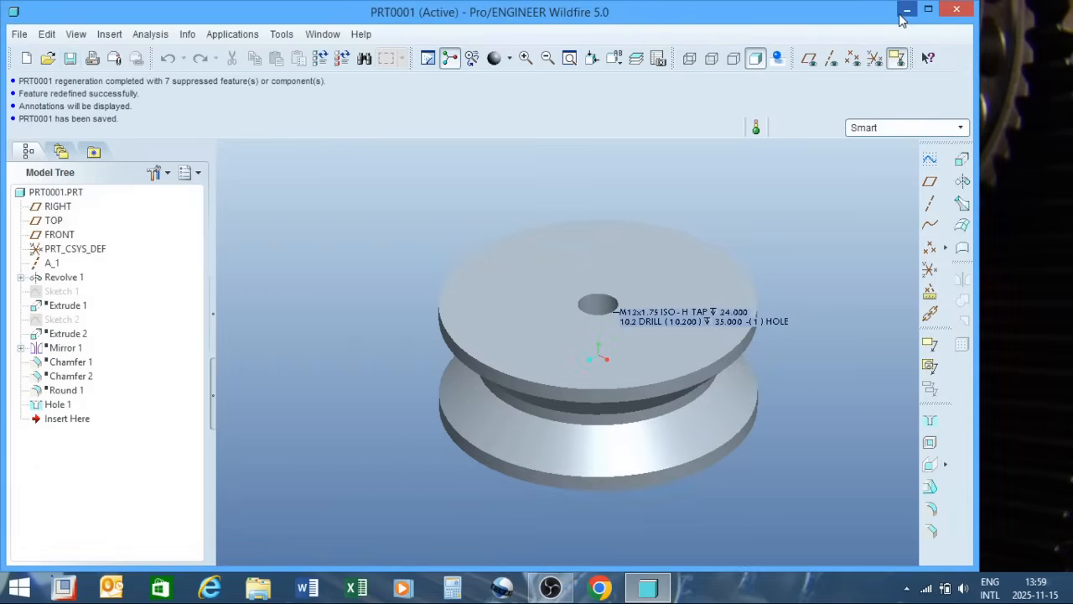
pyautogui.click(906, 10)
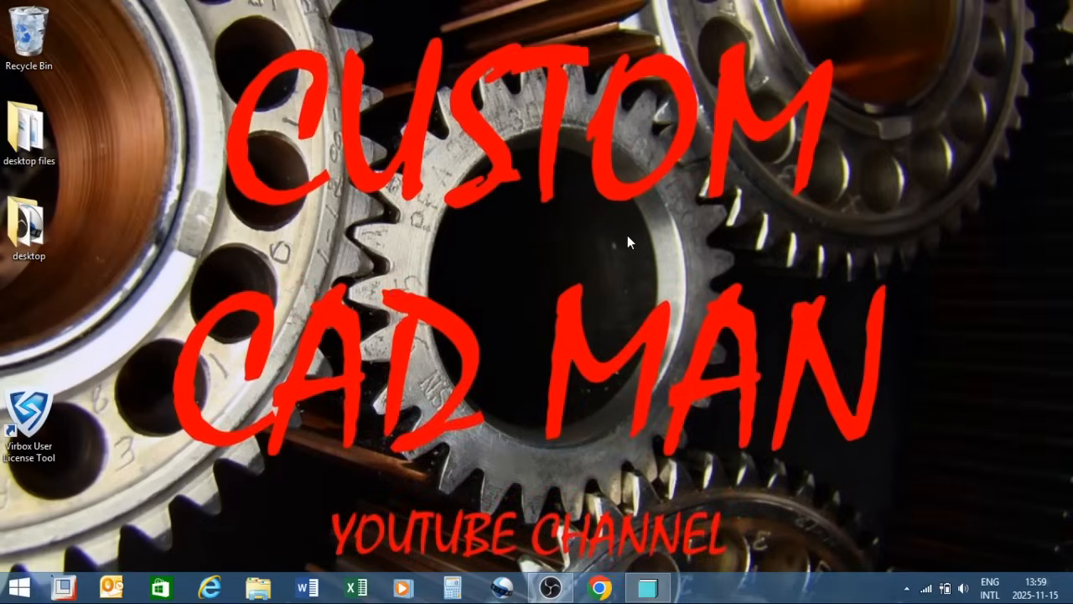